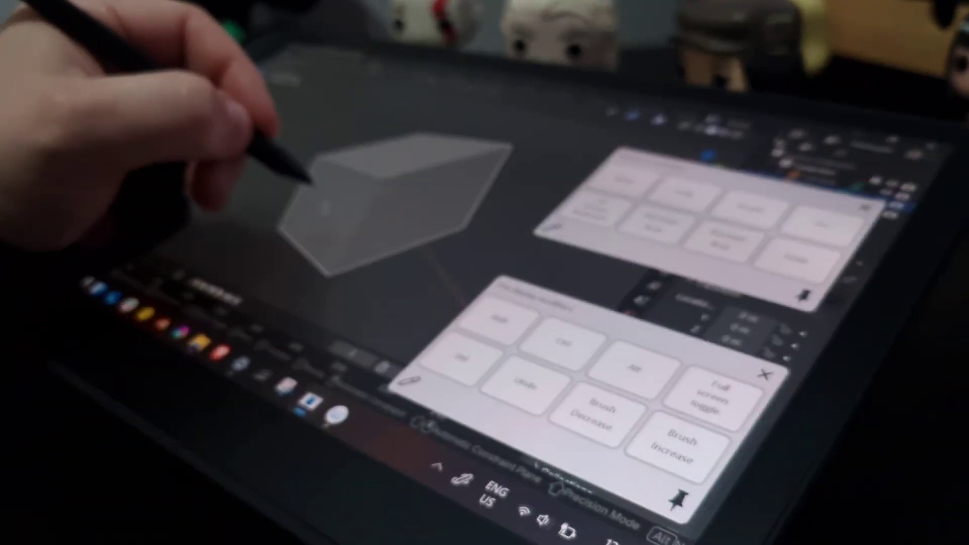
mouse_move(271, 173)
middle_mouse_down()
mouse_move(396, 195)
mouse_move(318, 98)
middle_mouse_up()
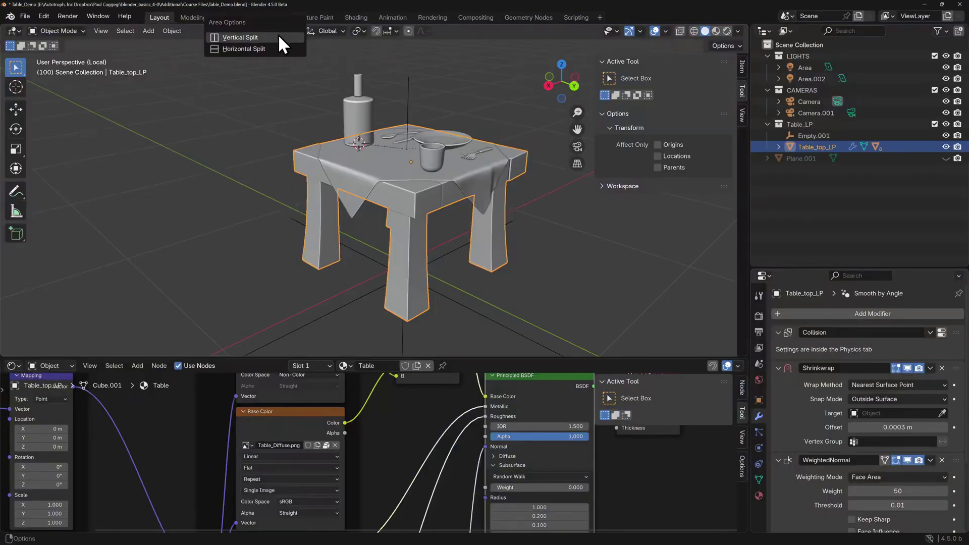
Split the 3D viewport vertically and turn the new area into a narrow Asset Browser.
left_click(263, 36)
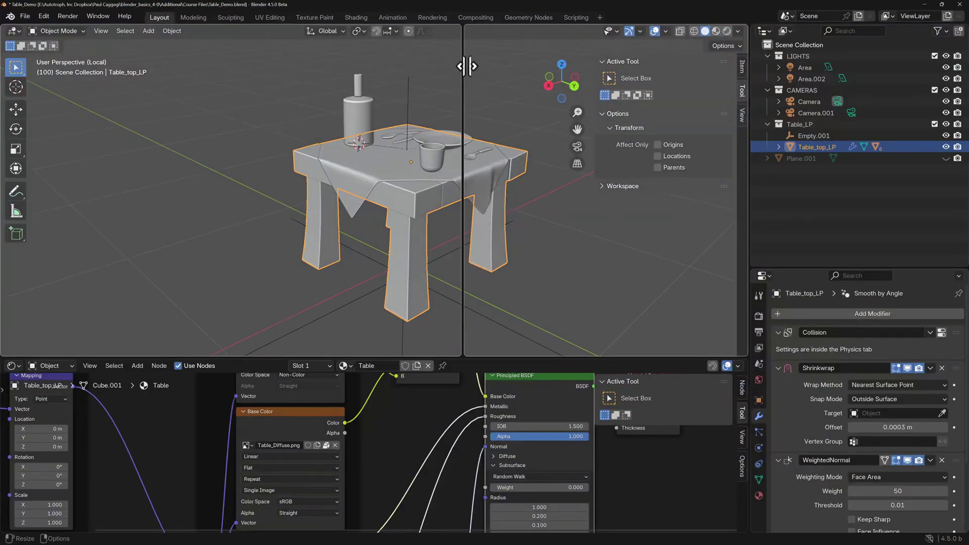
left_click(332, 65)
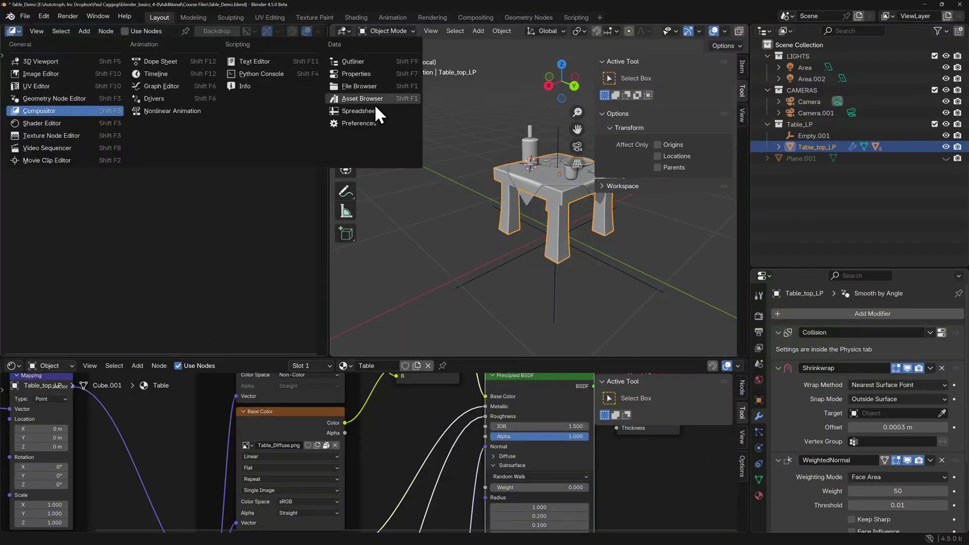
left_click(375, 101)
left_click_drag(328, 216, 238, 216)
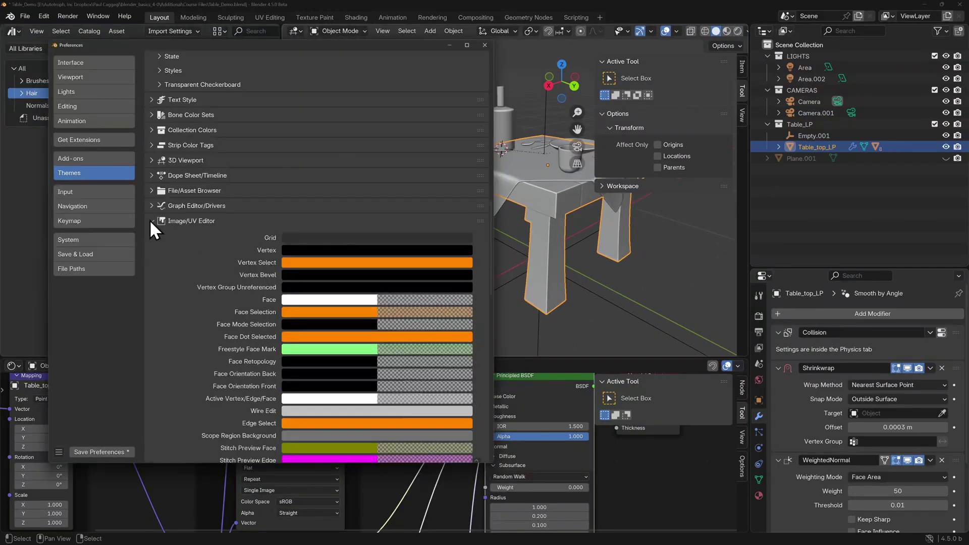
Examine the theme color settings of the Image/UV Editor and the 3D Viewport, and the keymap section, in Preferences.
scroll(170, 274, "down", 12)
scroll(169, 274, "down", 4)
scroll(168, 272, "up", 11)
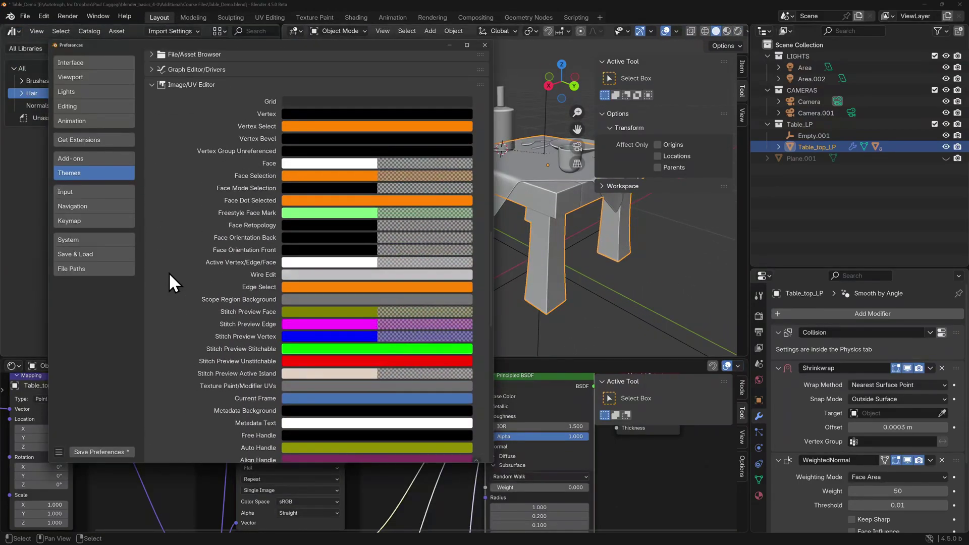
left_click(69, 221)
scroll(271, 222, "down", 10)
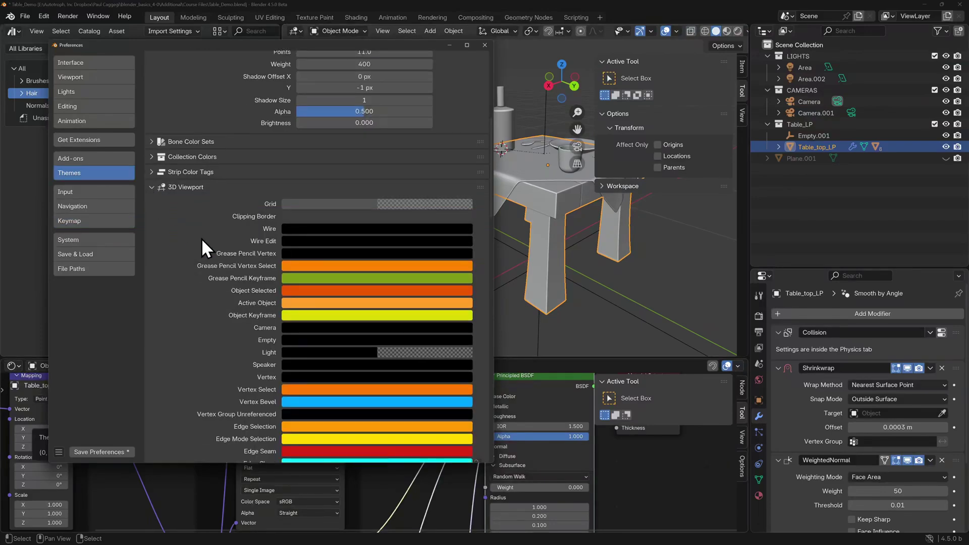
scroll(202, 238, "down", 10)
scroll(200, 235, "down", 15)
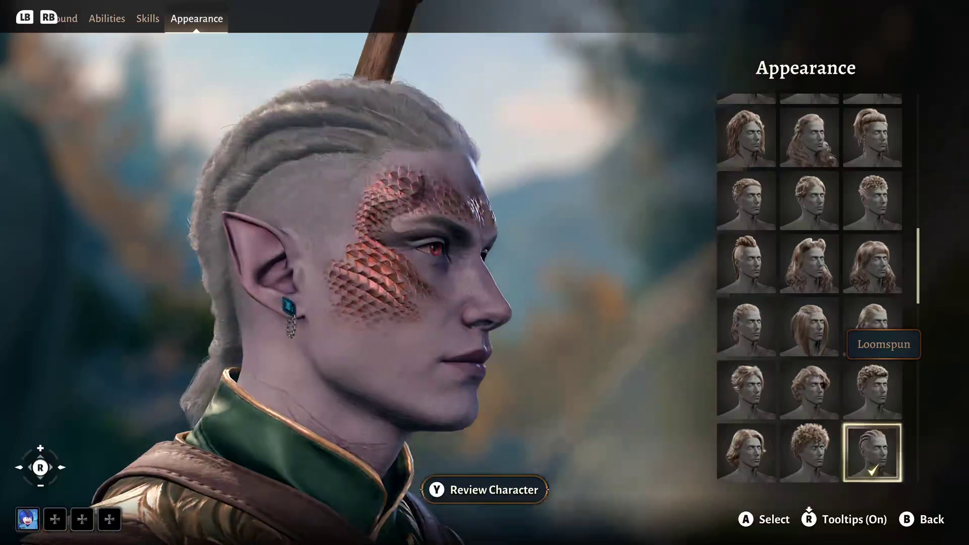
key("Left")
key("Left")
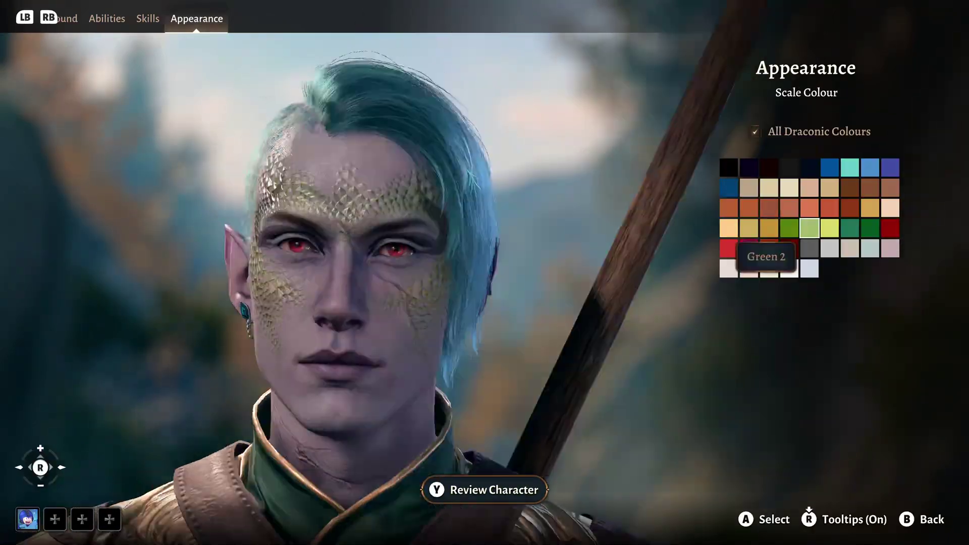
key("Return")
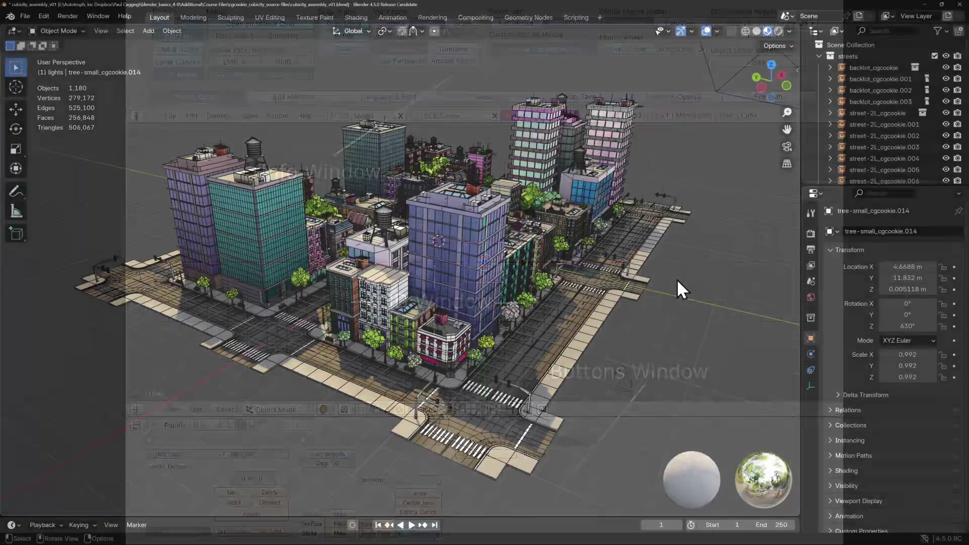
Inspect the city scene from another side and toggle a viewport overlay option.
mouse_move(677, 280)
middle_mouse_down()
mouse_move(693, 269)
mouse_move(541, 280)
mouse_move(531, 253)
mouse_move(568, 243)
middle_mouse_up()
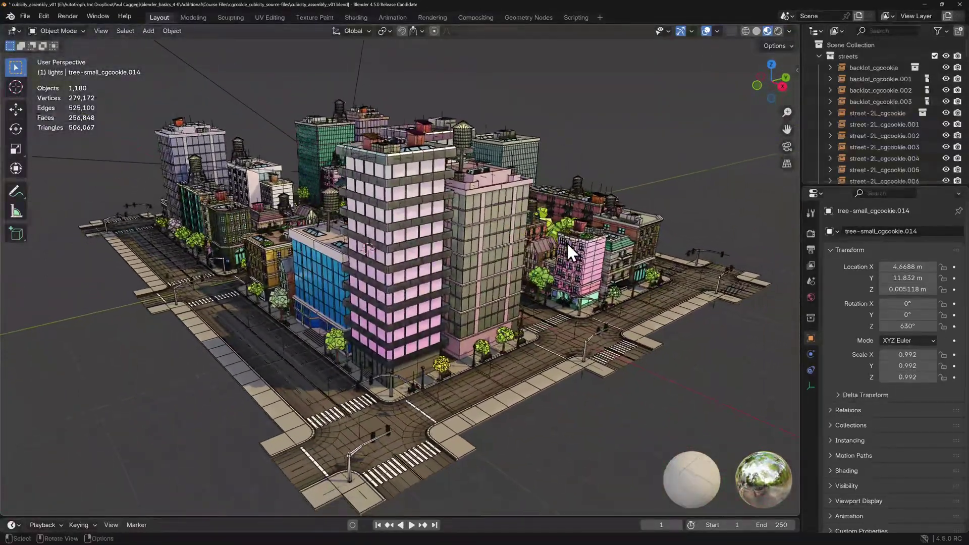
left_click(718, 31)
left_click(723, 201)
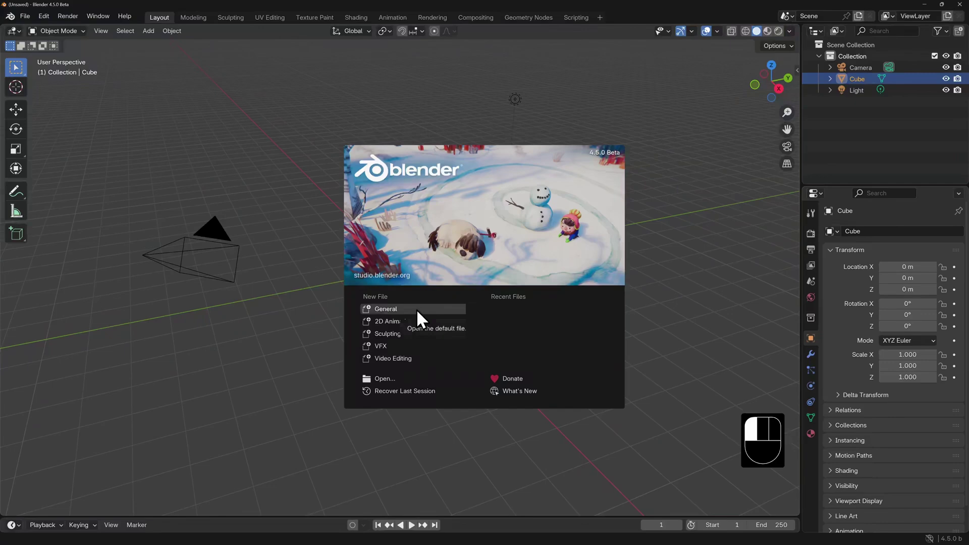
Start a new General file.
left_click(417, 309)
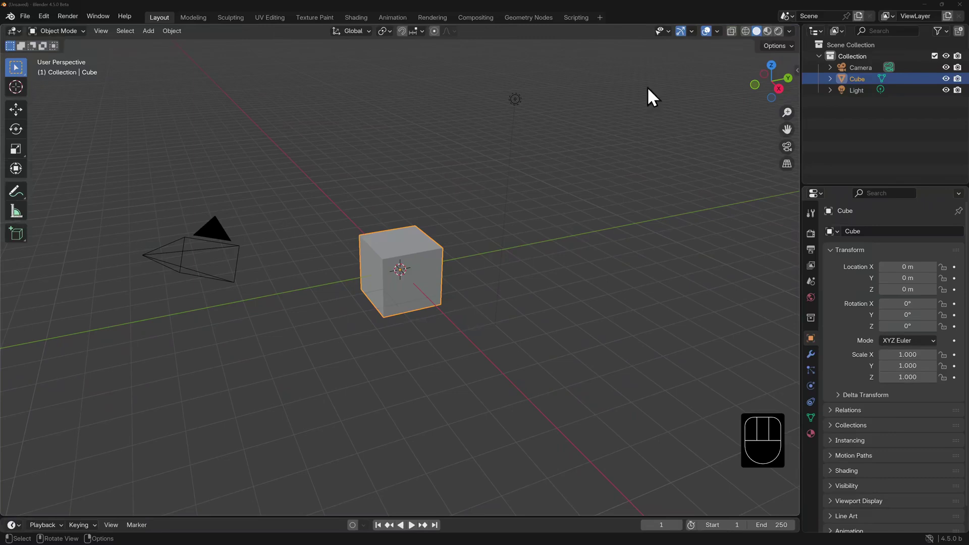
left_click(717, 31)
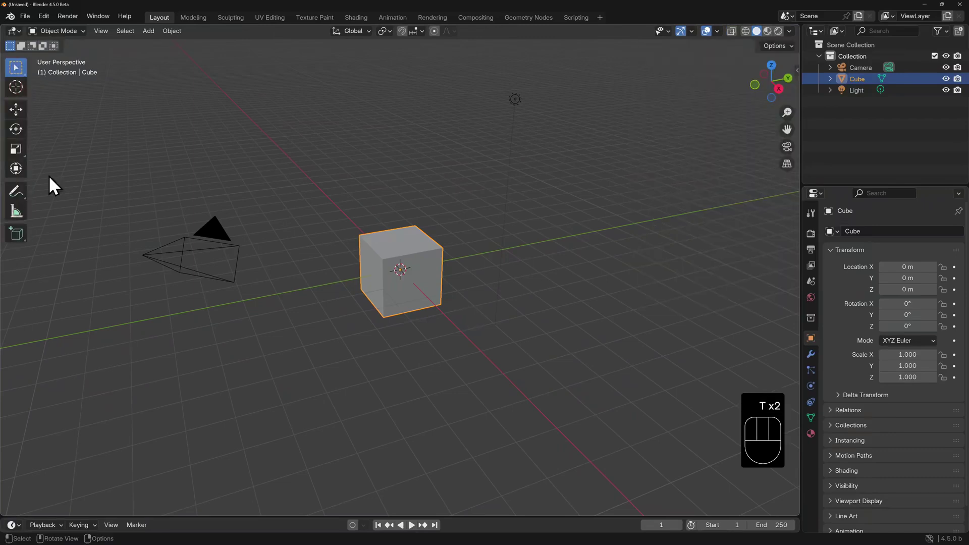
Switch the default cube to Edit Mode and widen the toolbar to show the tool names.
key("ctrl+Tab")
left_click(208, 173)
left_click_drag(30, 162, 95, 160)
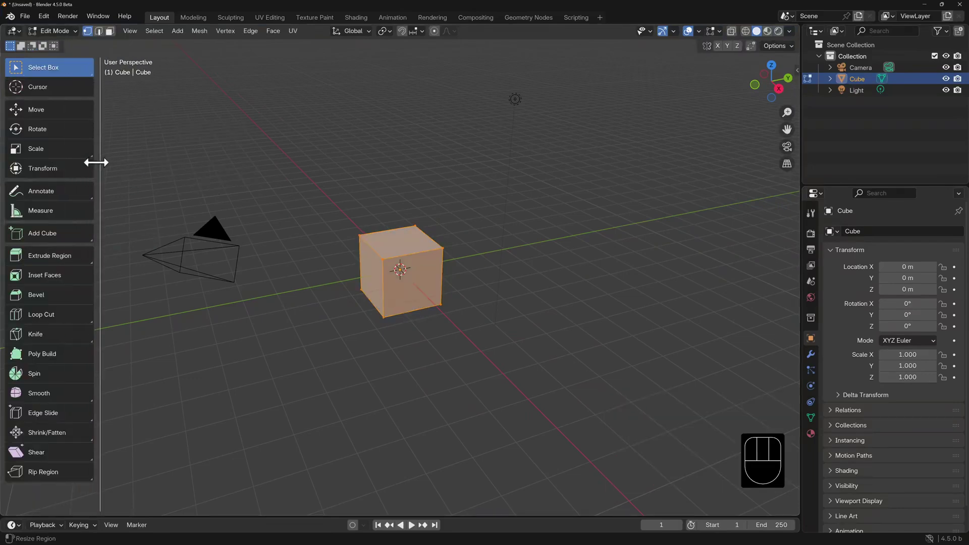
Activate the Bevel tool and show the viewport's sidebar.
key("shift+space")
key("b")
left_click(130, 31)
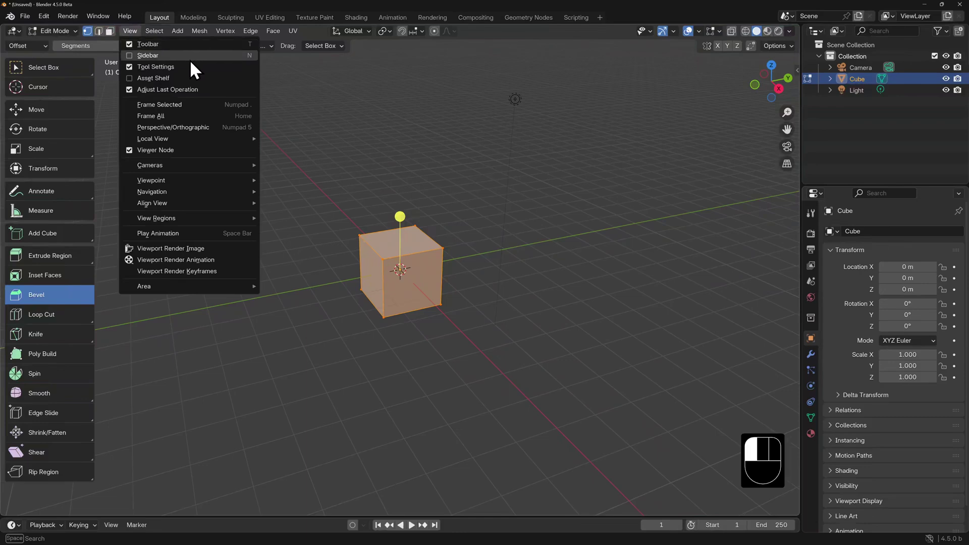
left_click(132, 55)
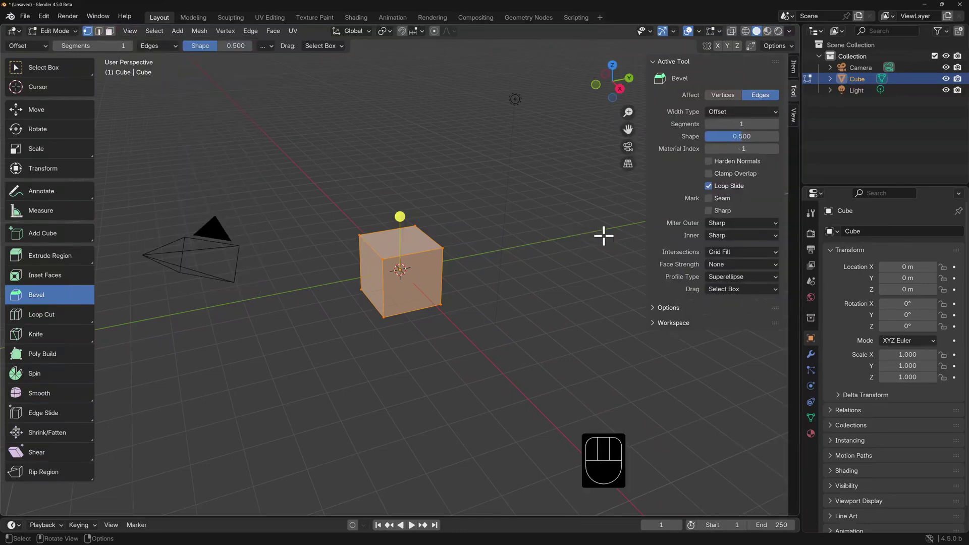
Hide the viewport's toolbar and sidebar and bring both back.
left_click(133, 30)
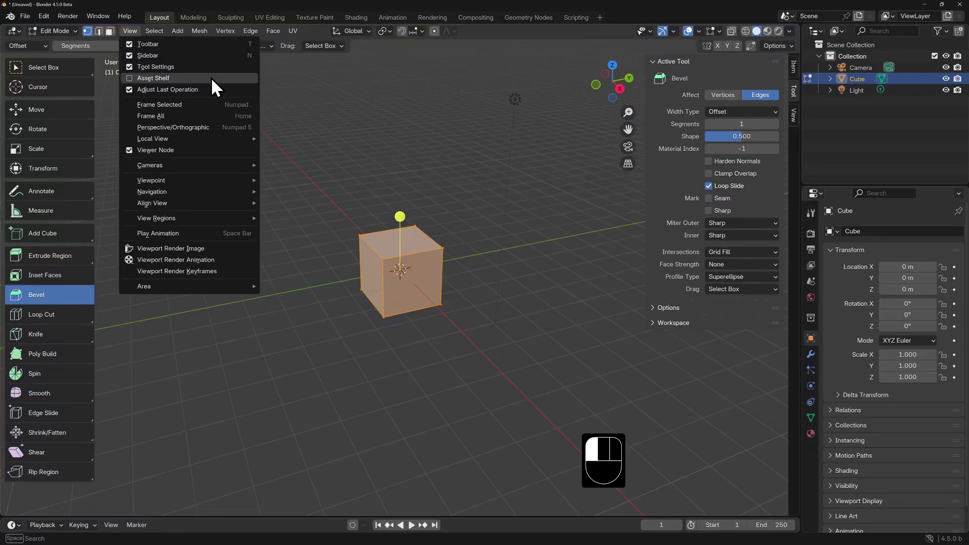
key("t")
key("n")
key("t")
key("n")
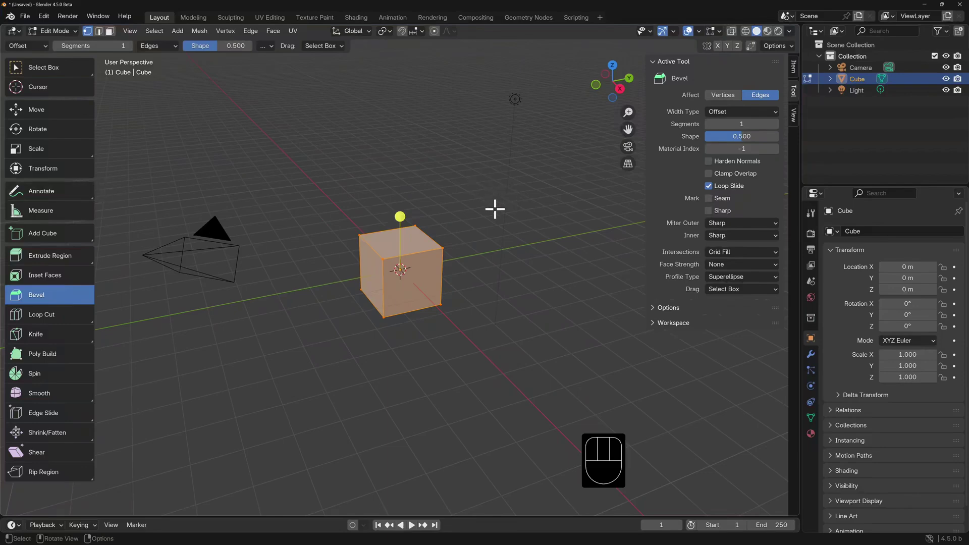
Narrow the viewport's sidebar slightly.
mouse_move(642, 201)
left_mouse_down()
mouse_move(663, 198)
mouse_move(620, 197)
mouse_move(661, 197)
left_mouse_up()
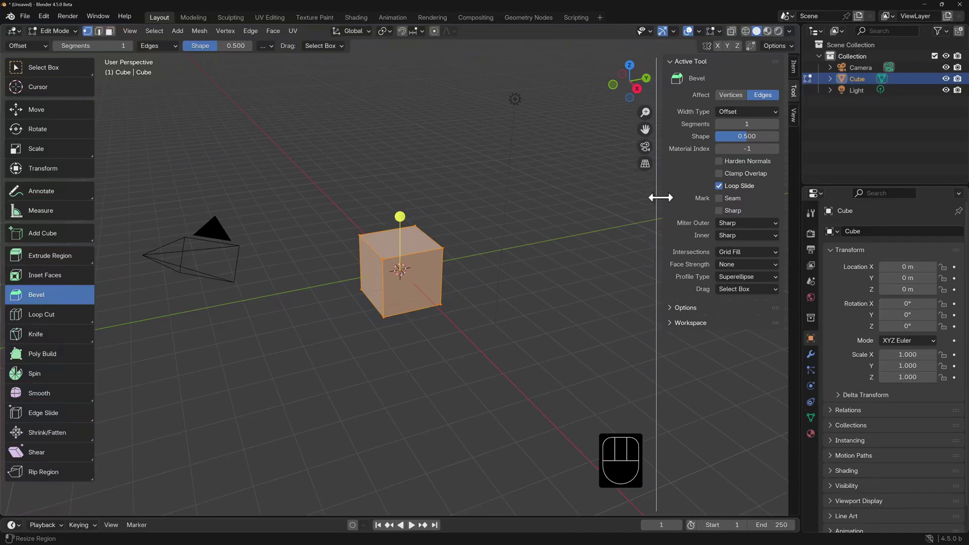
left_click_drag(661, 198, 662, 198)
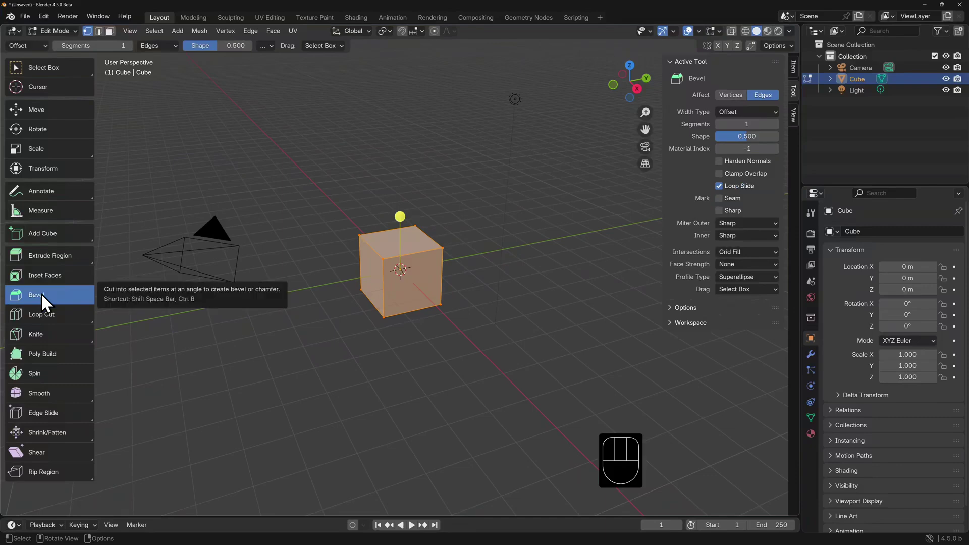
Zoom the toolbar so its tool entries are slightly larger, and resize the Outliner and Properties areas.
key("ctrl")
left_click_drag(42, 296, 41, 290, "ctrl")
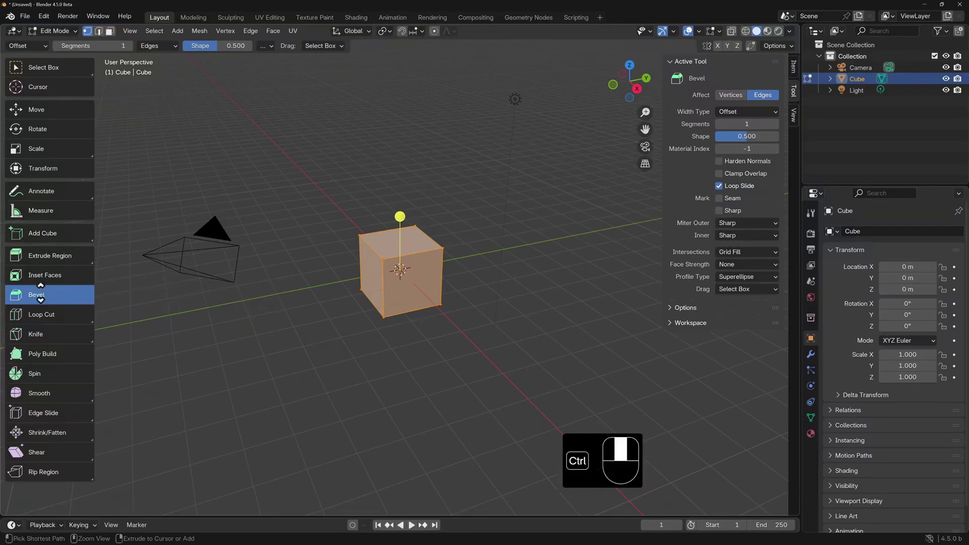
mouse_move(41, 293)
left_mouse_down("ctrl")
mouse_move(40, 313)
mouse_move(35, 286)
mouse_move(36, 303)
left_mouse_up("ctrl")
left_click_drag(799, 156, 837, 150)
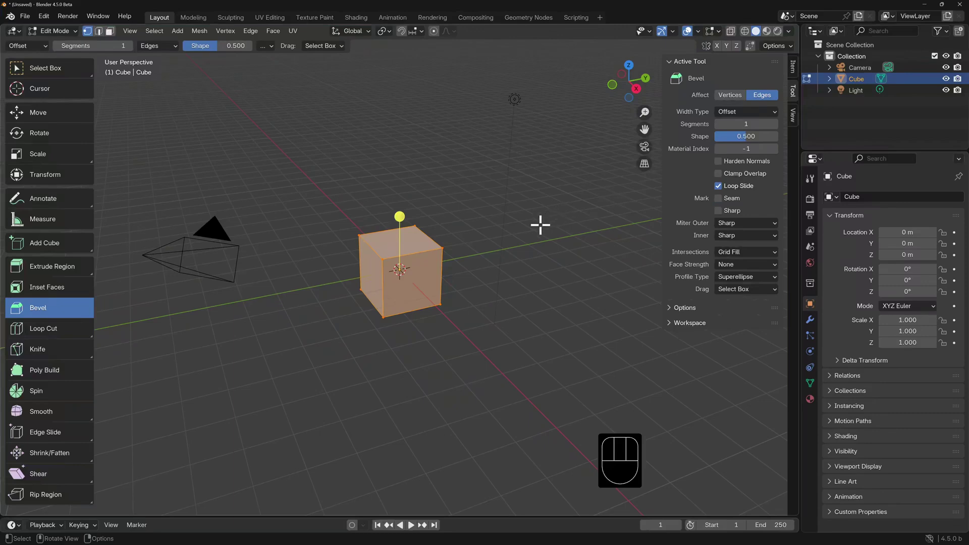
Maximize the 3D viewport and return to the regular layout.
key("ctrl")
key("ctrl+space")
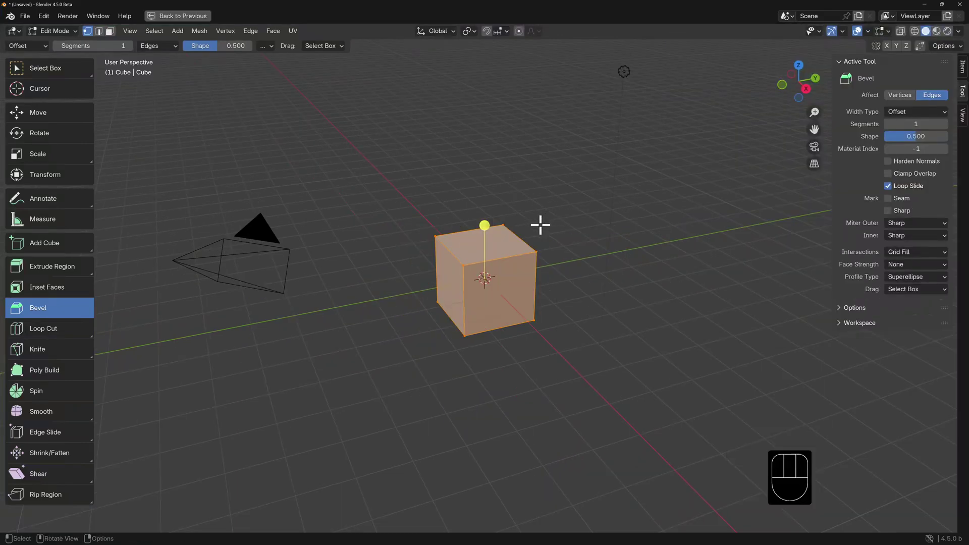
key("ctrl+space")
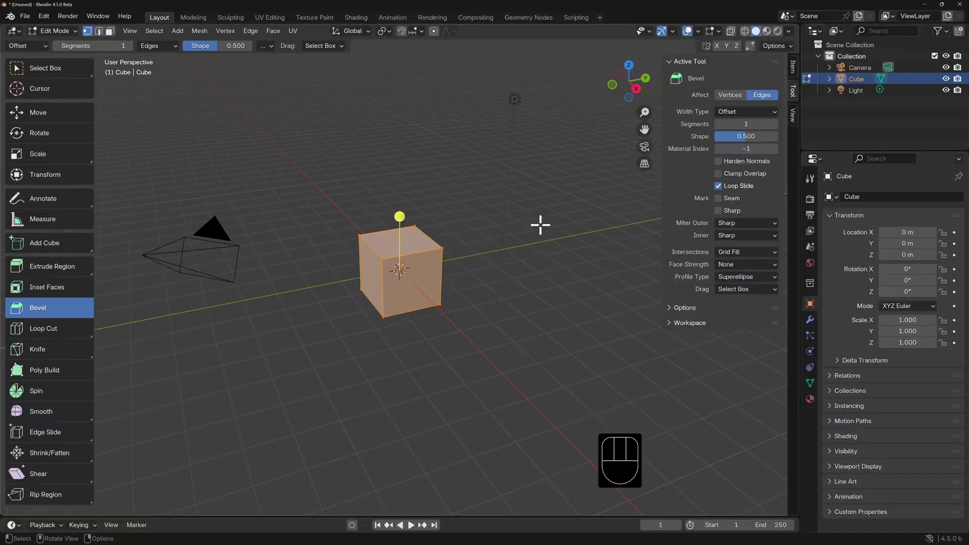
Toggle the 3D viewport to Quad View and switch the Suzanne object to Edit Mode.
key("ctrl+alt+q")
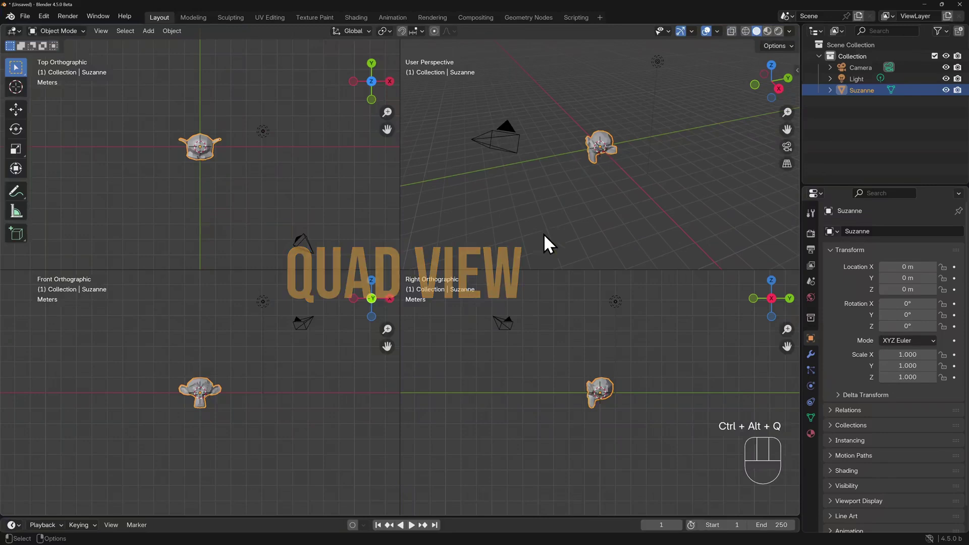
key("ctrl+alt+q")
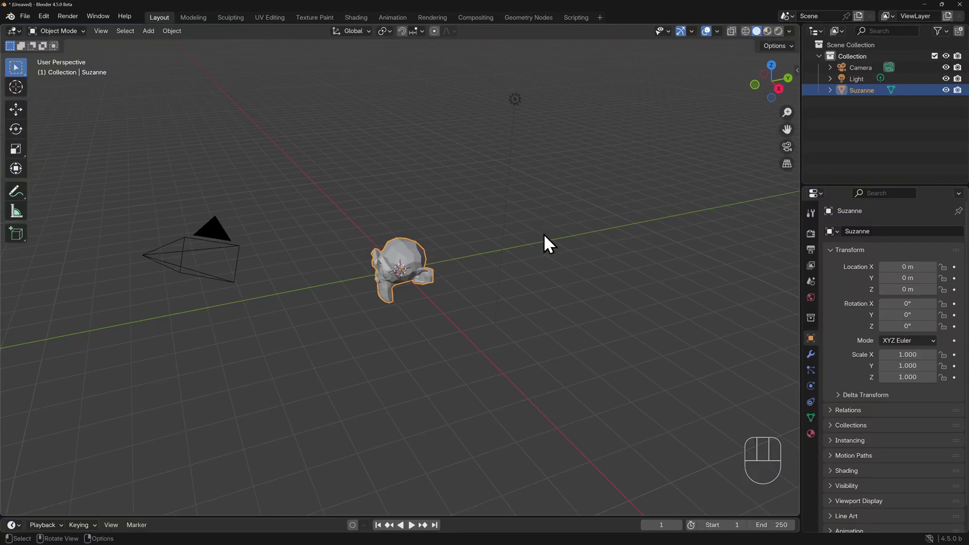
key("ctrl+alt+q")
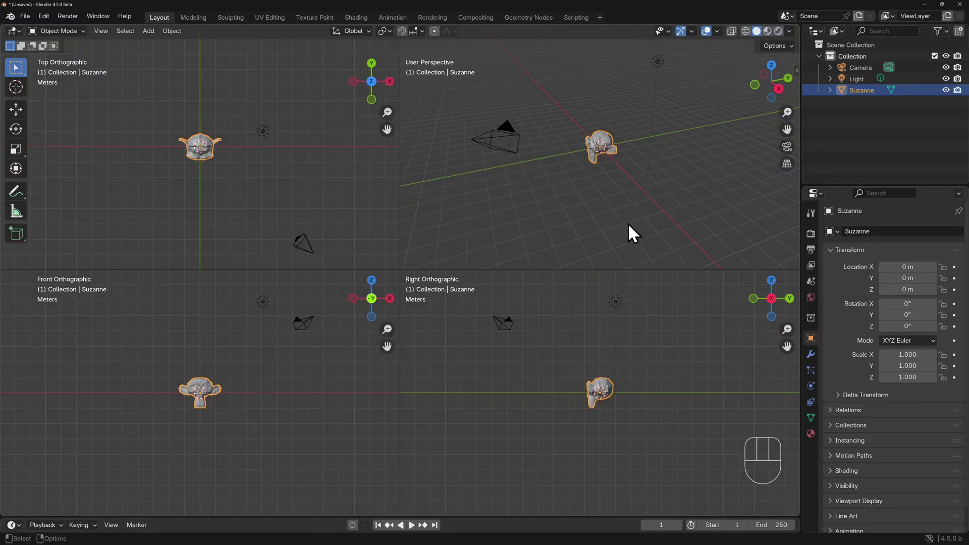
key("ctrl+Tab")
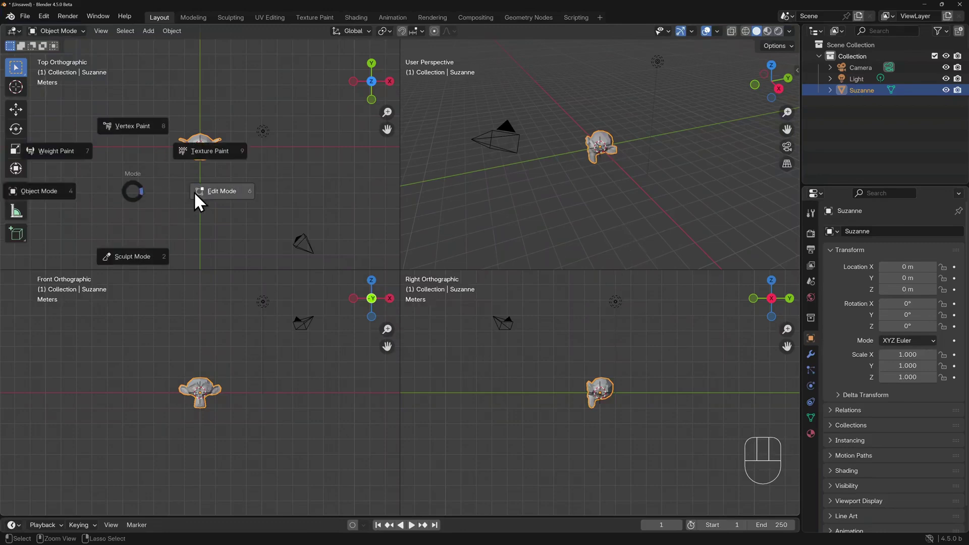
left_click(212, 197)
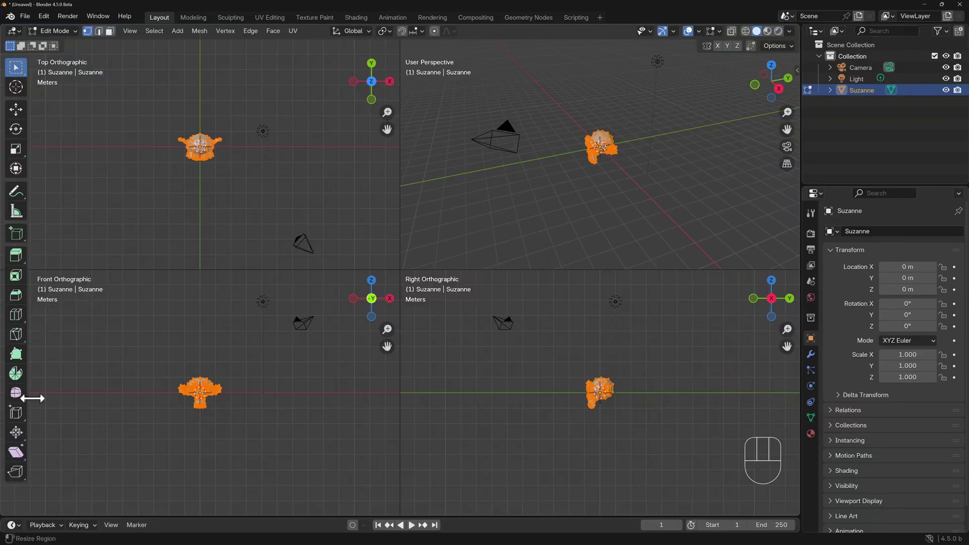
Show Suzanne's transform properties in the sidebar and try the Inset Faces and Bevel tools.
key("n")
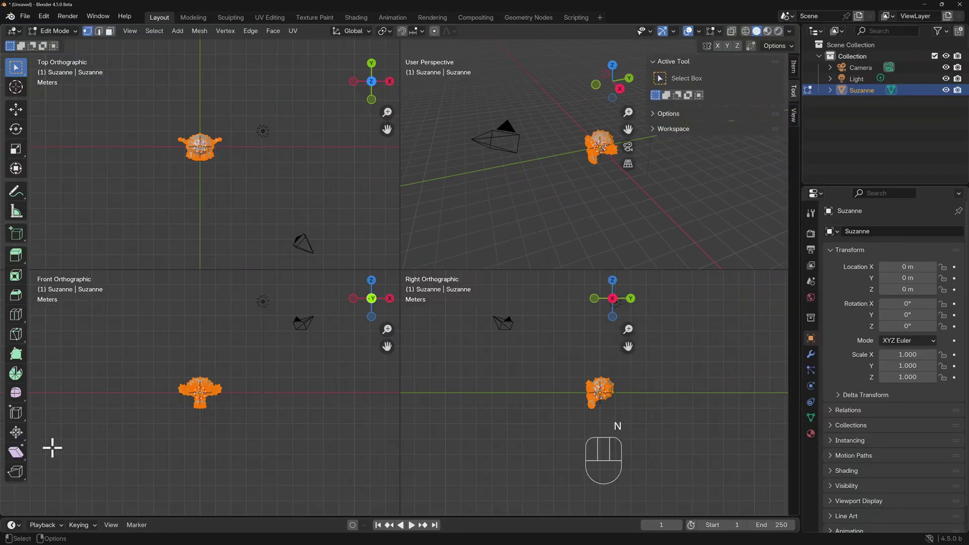
left_click(793, 67)
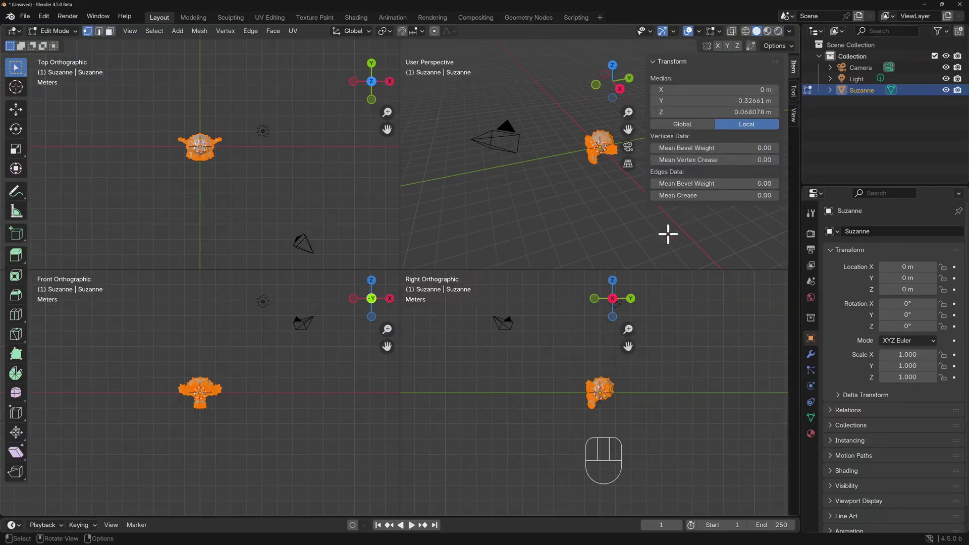
left_click(21, 276)
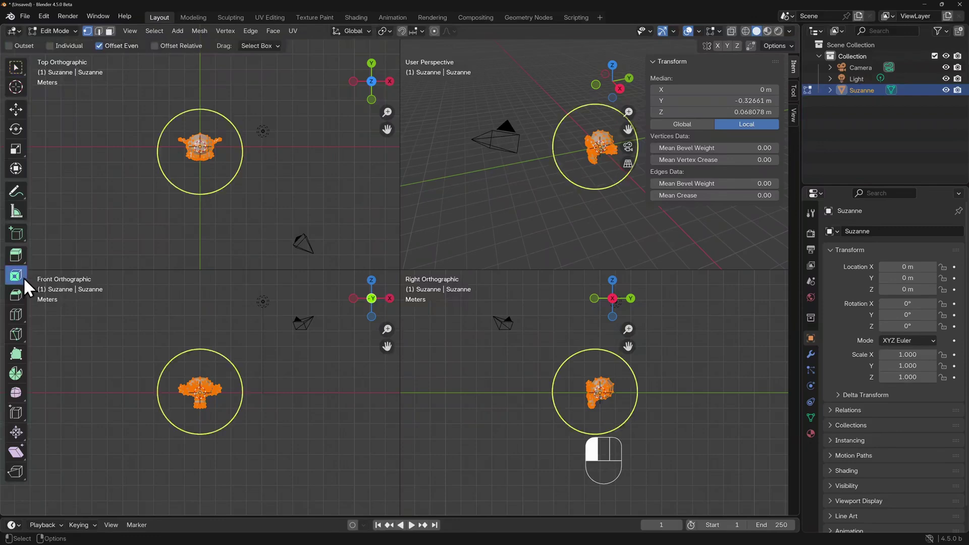
left_click(16, 300)
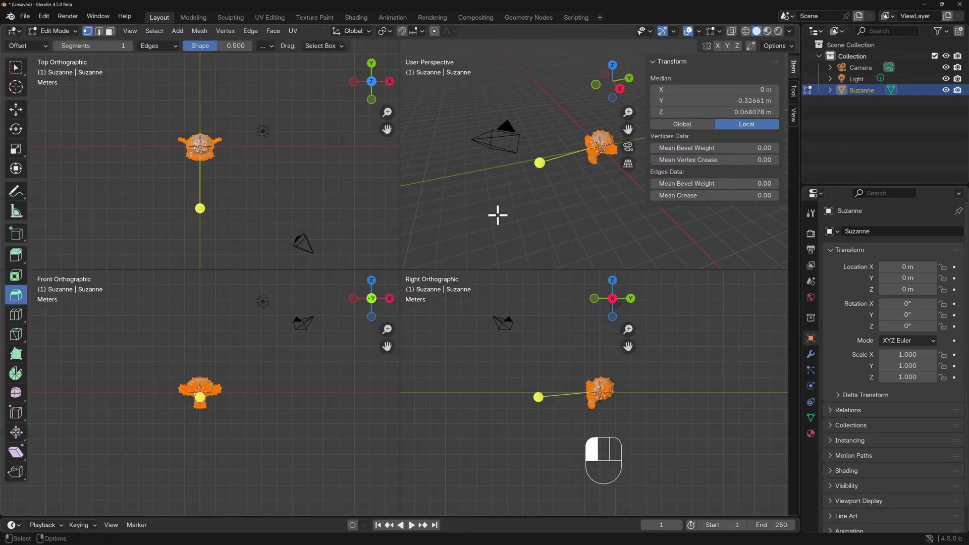
Return Suzanne to Object Mode and switch from Quad View back to a single viewport.
key("ctrl+Tab")
left_click(413, 210)
key("ctrl+alt+q")
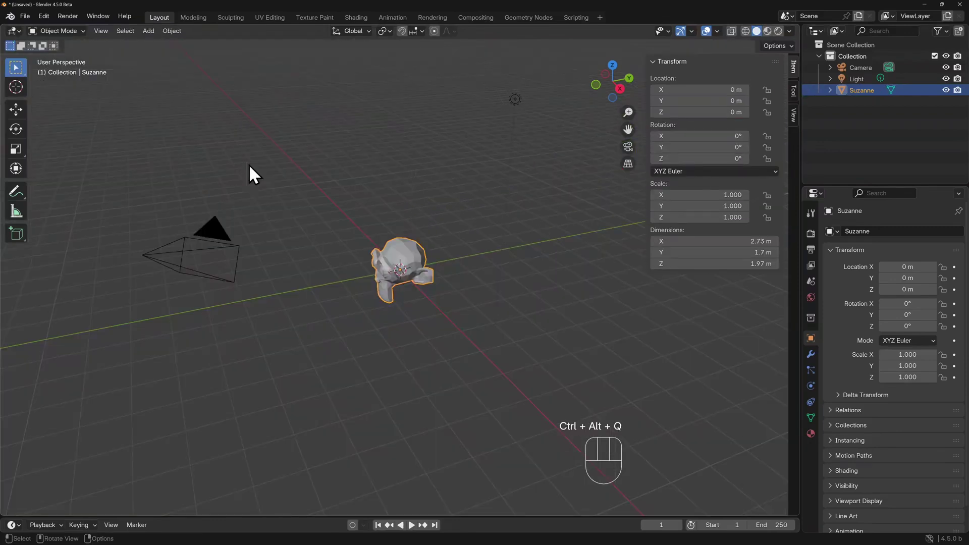
Hide the sidebar and view Suzanne from the front and from the top.
key("n")
key("KP_1")
key("KP_7")
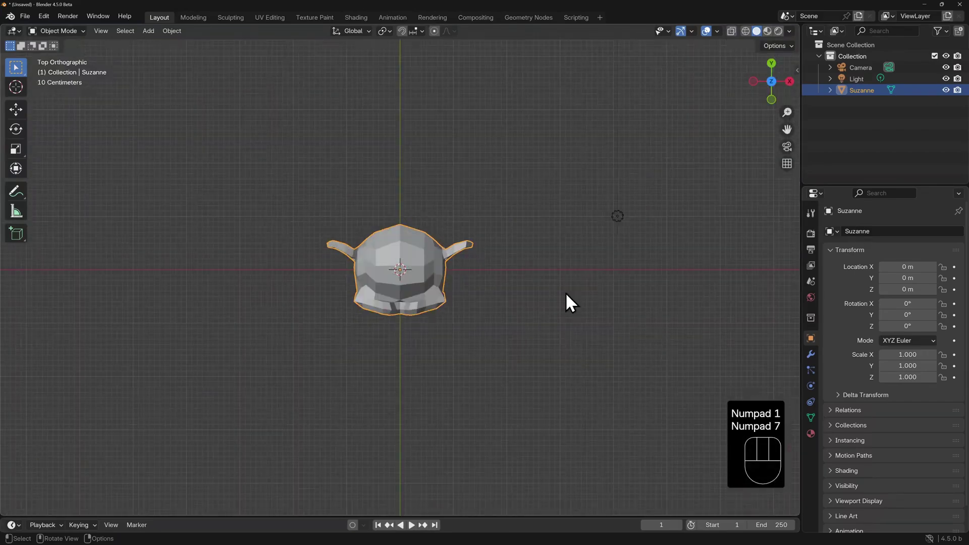
View Suzanne from the right side and through the camera.
key("KP_3")
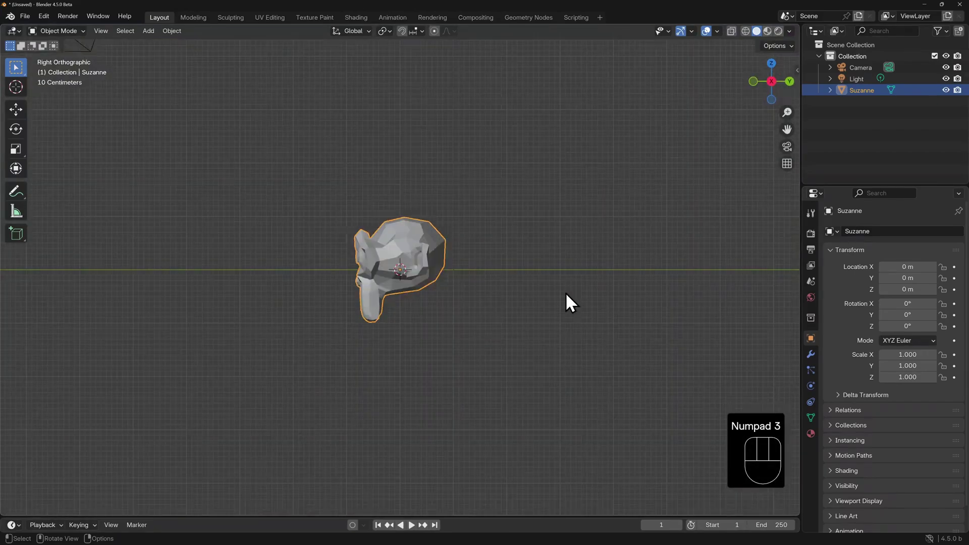
key("KP_0")
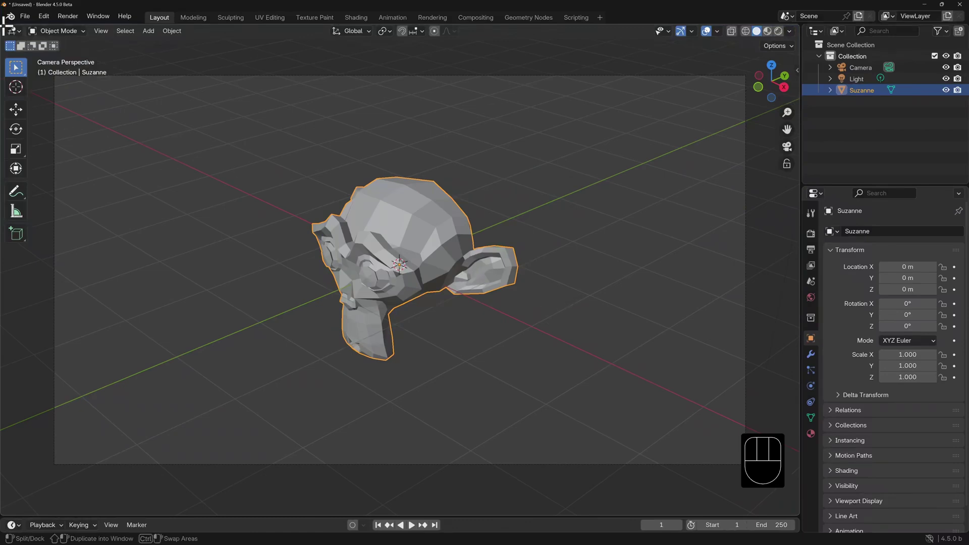
Split the 3D viewport vertically into two side-by-side viewports and narrow the left one.
left_click_drag(8, 19, 397, 73)
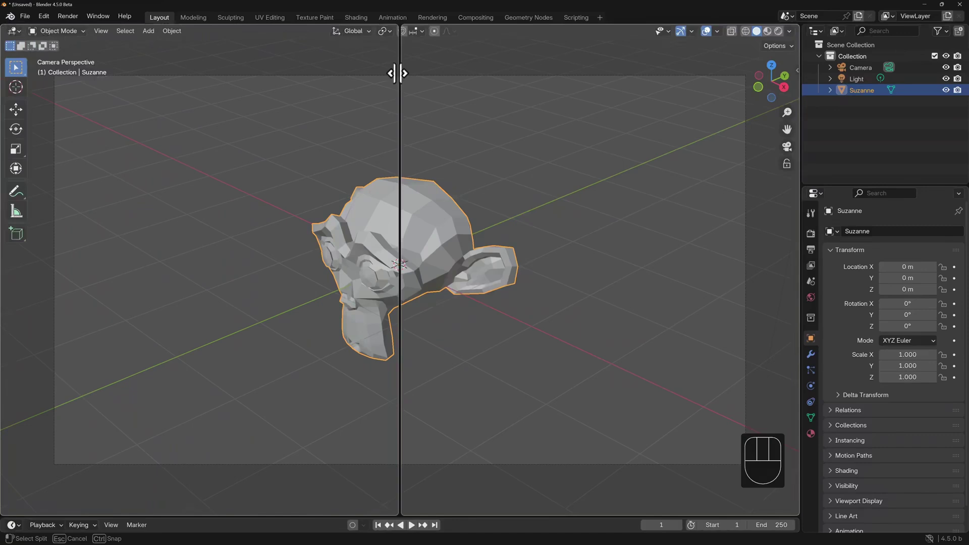
left_click_drag(397, 73, 403, 143)
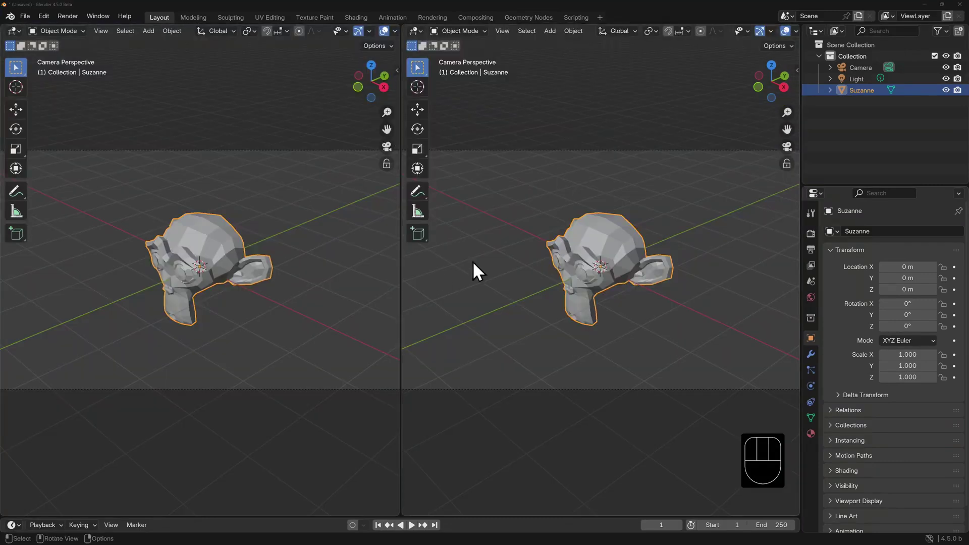
left_click_drag(400, 273, 295, 280)
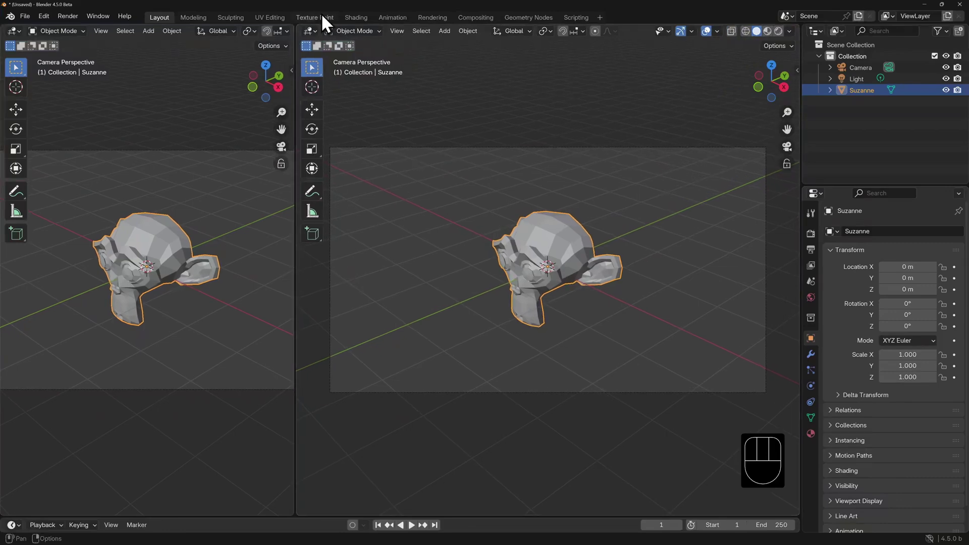
Split the right viewport horizontally and join the two stacked viewports upwards into one again.
left_click_drag(301, 22, 440, 275)
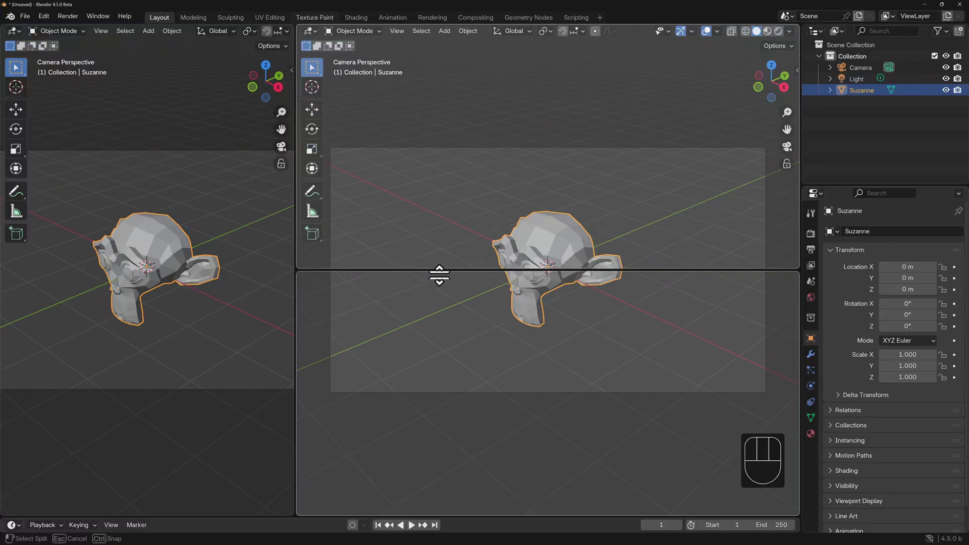
left_click_drag(439, 276, 440, 276)
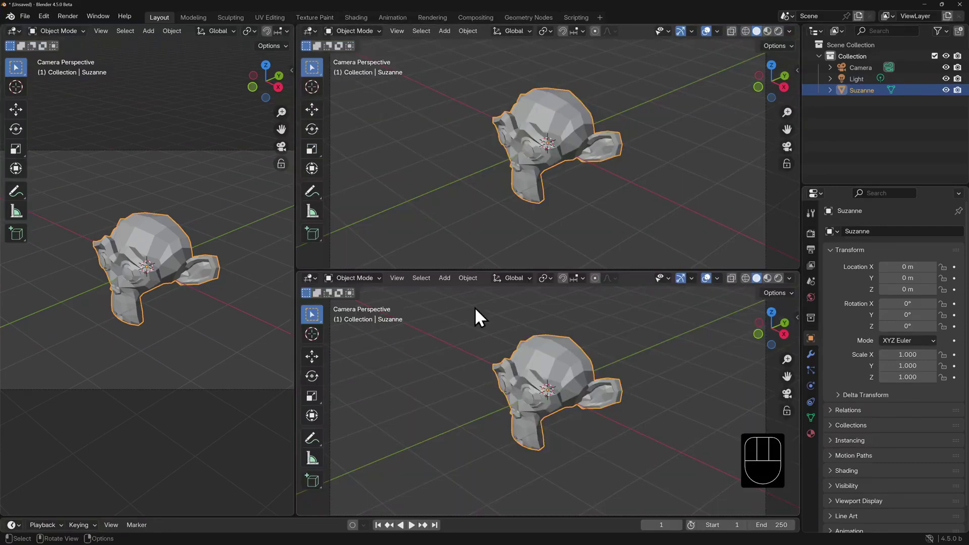
right_click(481, 268)
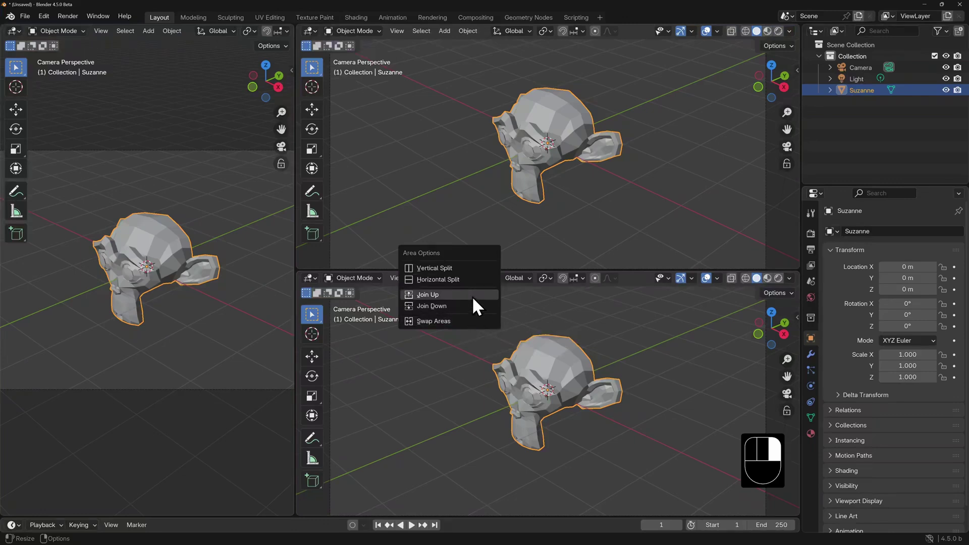
left_click(472, 295)
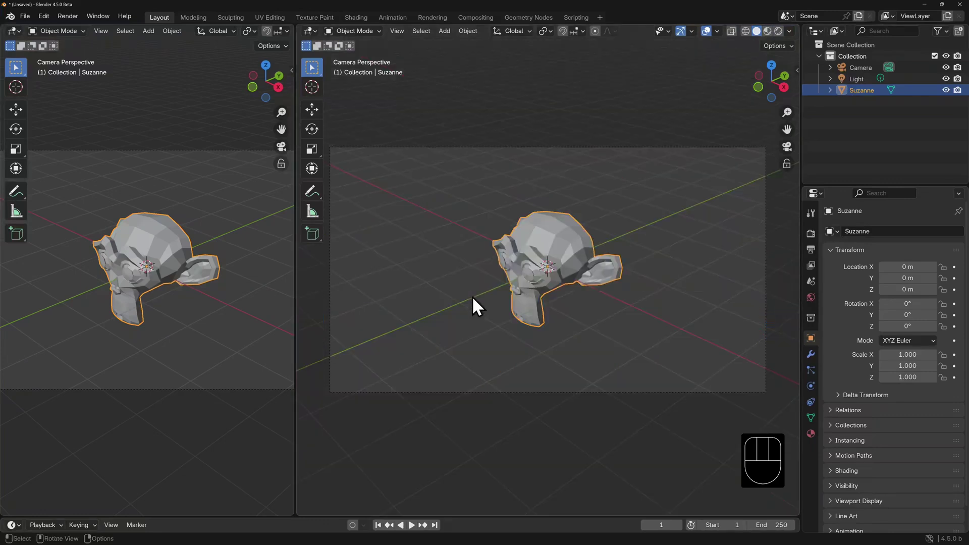
Split the left viewport horizontally into an upper and a lower viewport.
right_click(296, 271)
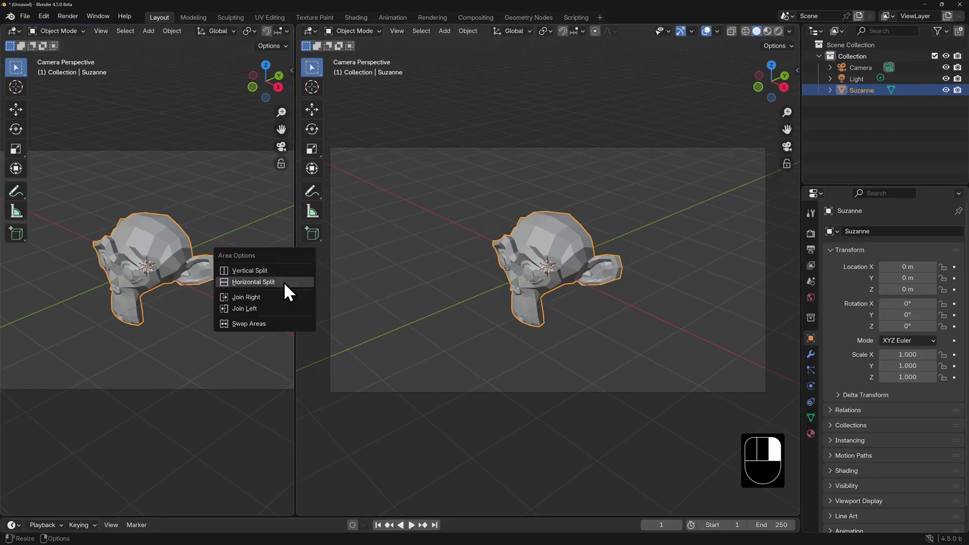
left_click(284, 282)
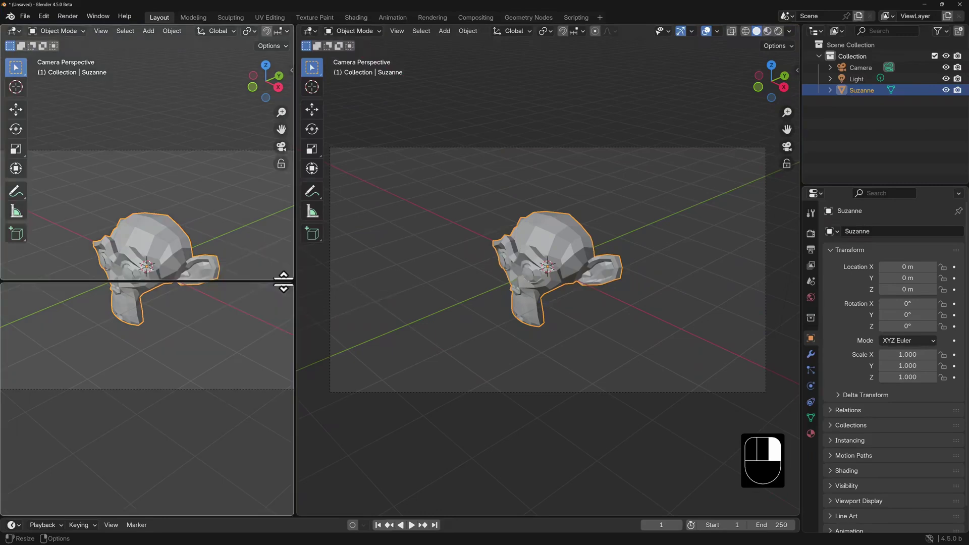
left_click(266, 223)
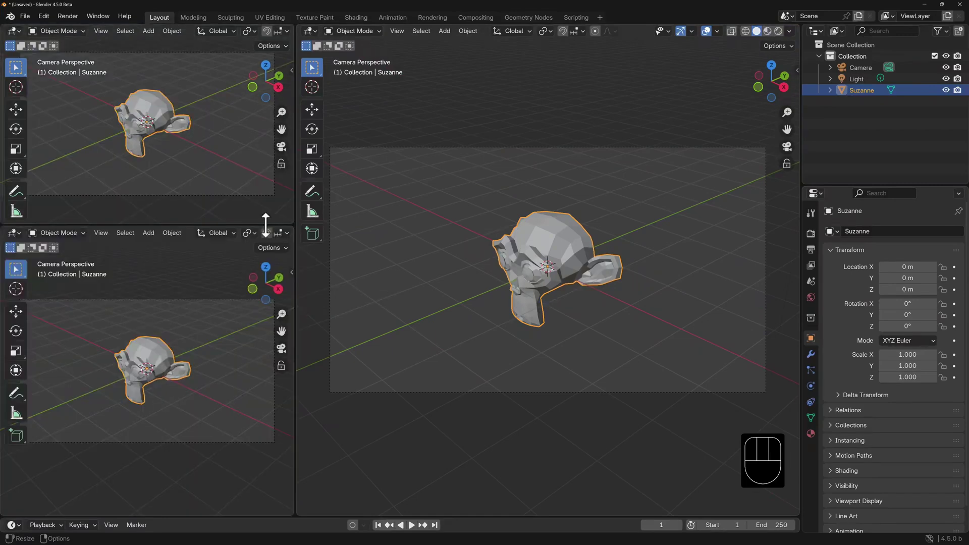
Join the two stacked left viewports and merge the remaining side-by-side viewports into a single 3D viewport.
right_click(265, 223)
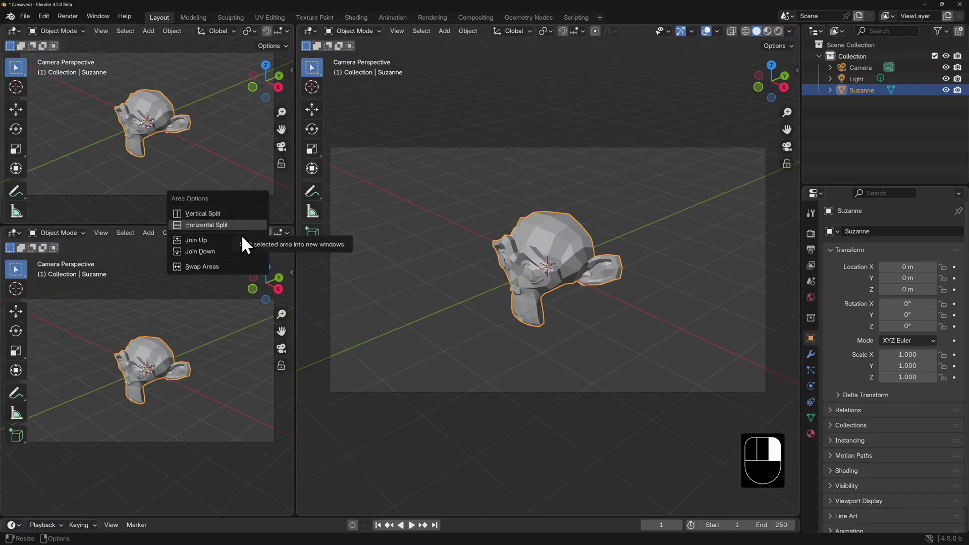
left_click(239, 237)
right_click(296, 281)
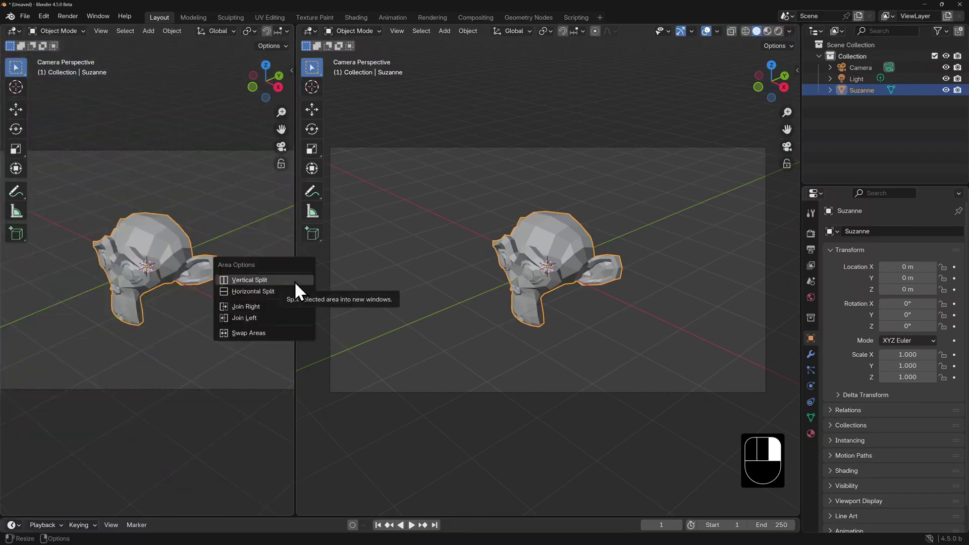
left_click(274, 311)
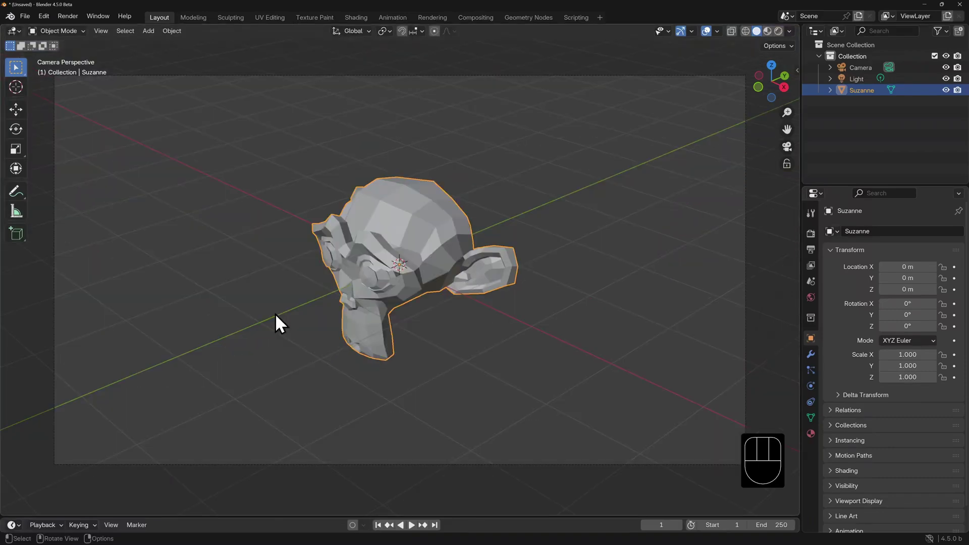
Split the 3D viewport horizontally and change the lower area's editor to the Dope Sheet.
left_click_drag(6, 27, 18, 360)
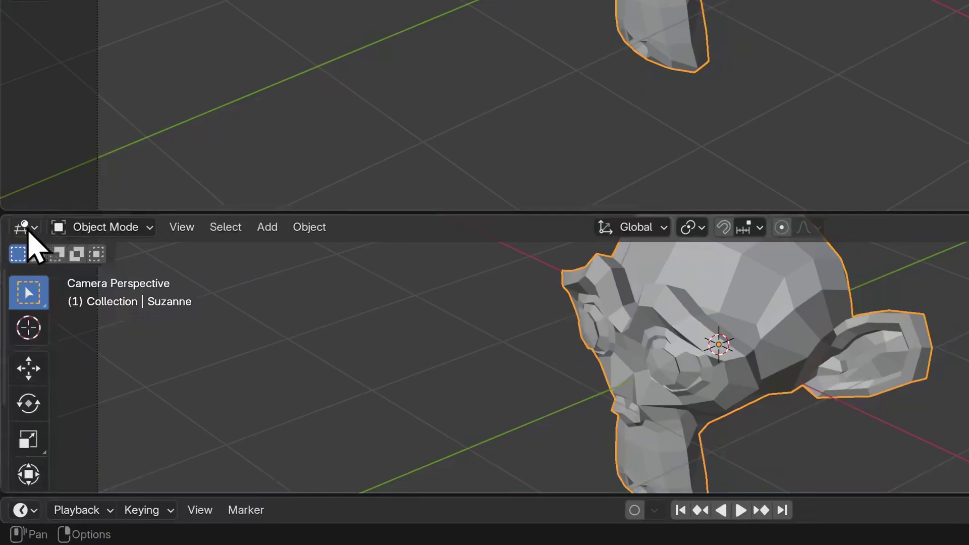
left_click(27, 231)
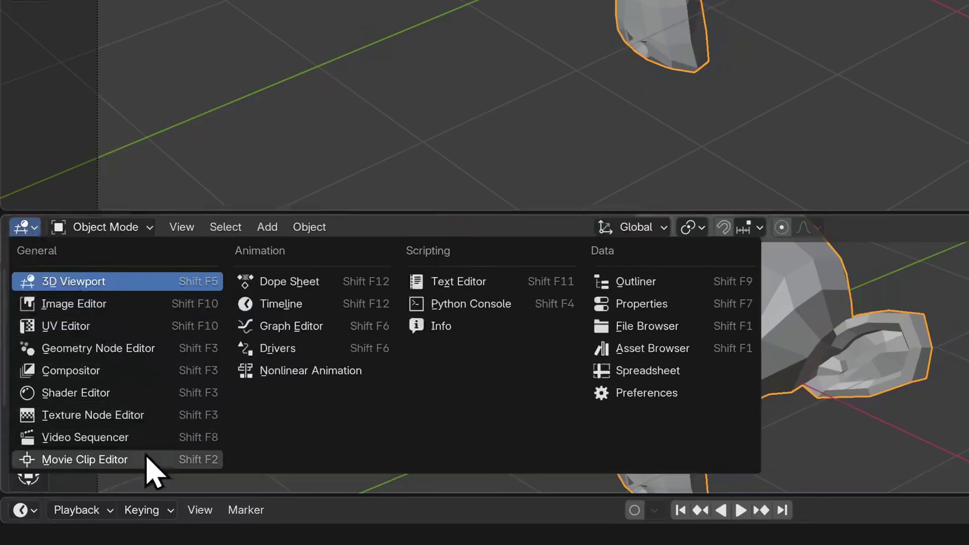
left_click(277, 283)
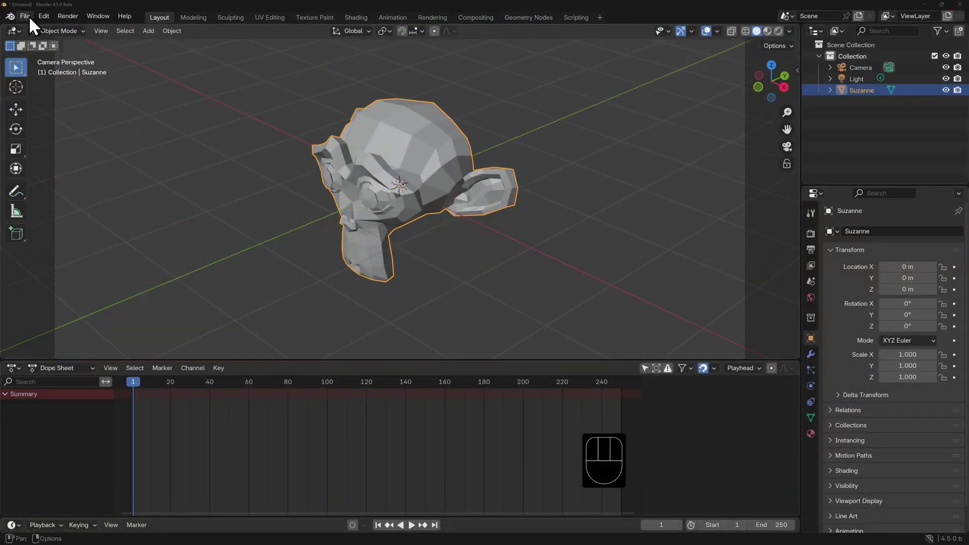
left_click(28, 17)
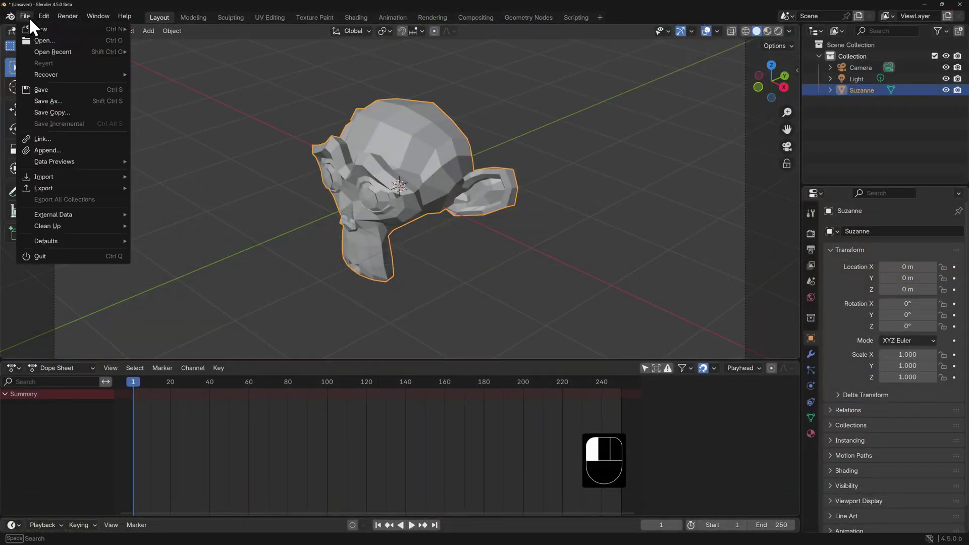
left_click(66, 100)
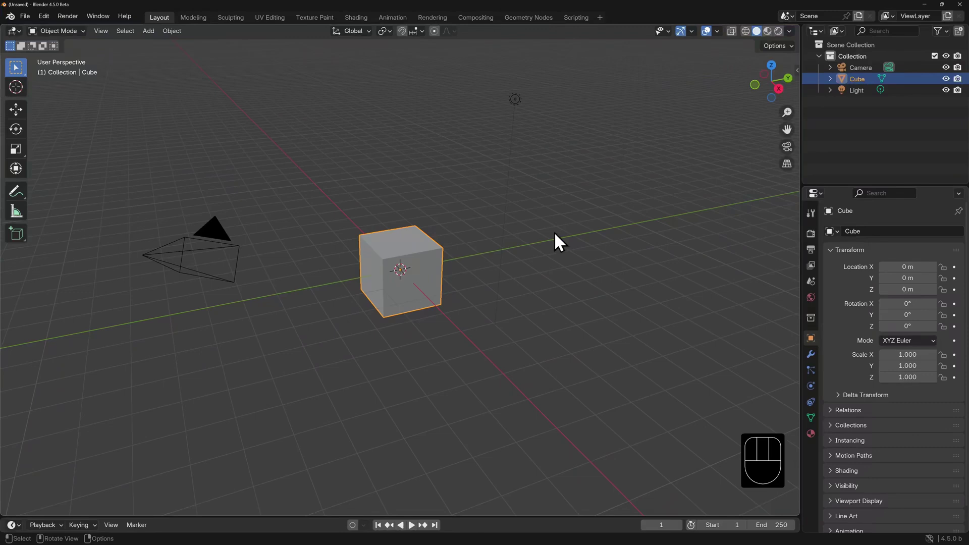
Toggle the 3D viewport's sidebar on and off and leave it showing the cube's transform properties.
key("n")
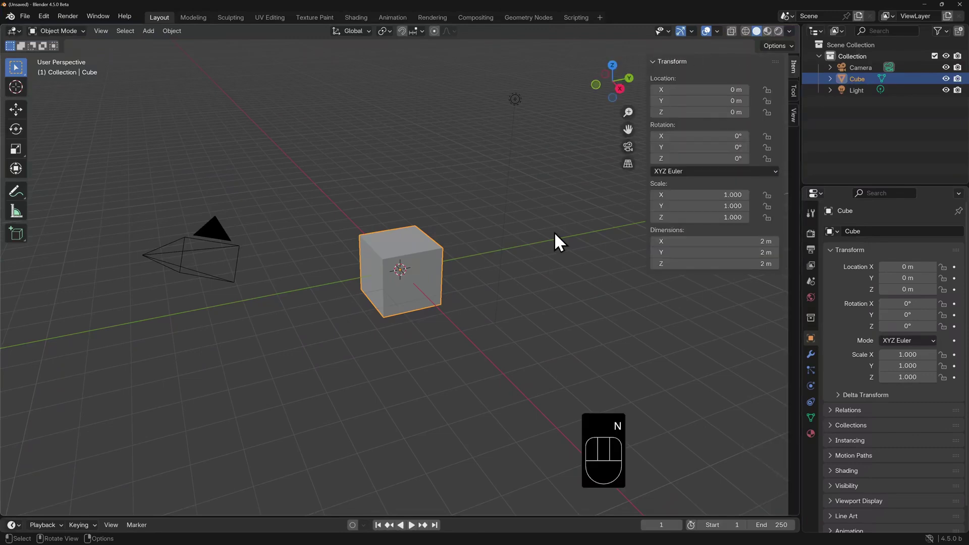
key("n")
left_click(795, 70)
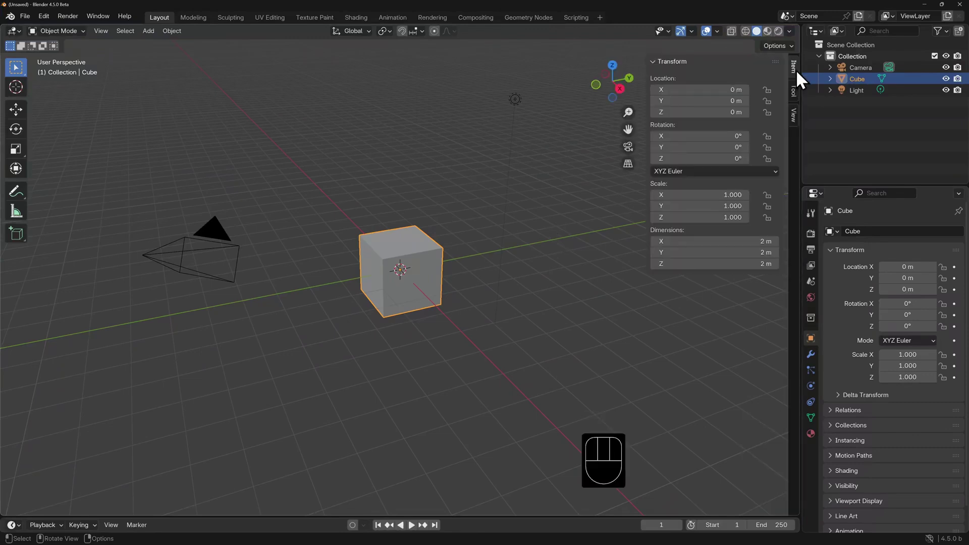
key("n")
left_click(101, 31)
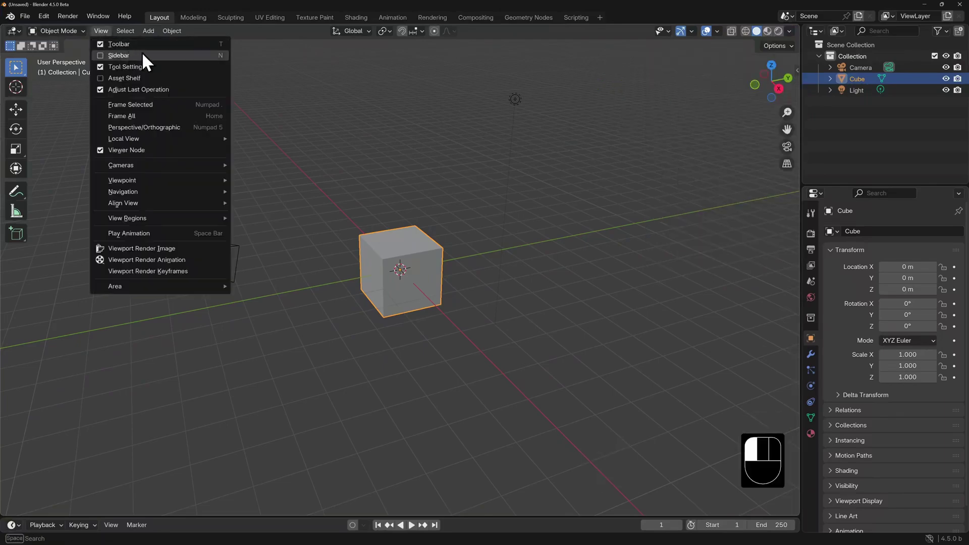
left_click(101, 56)
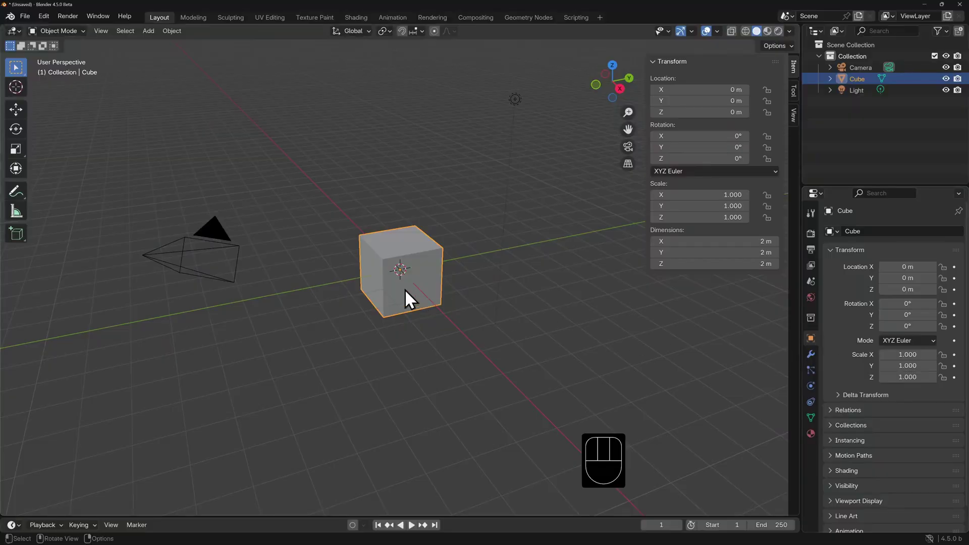
Try to move the cube freely in the scene and cancel the move.
key("g")
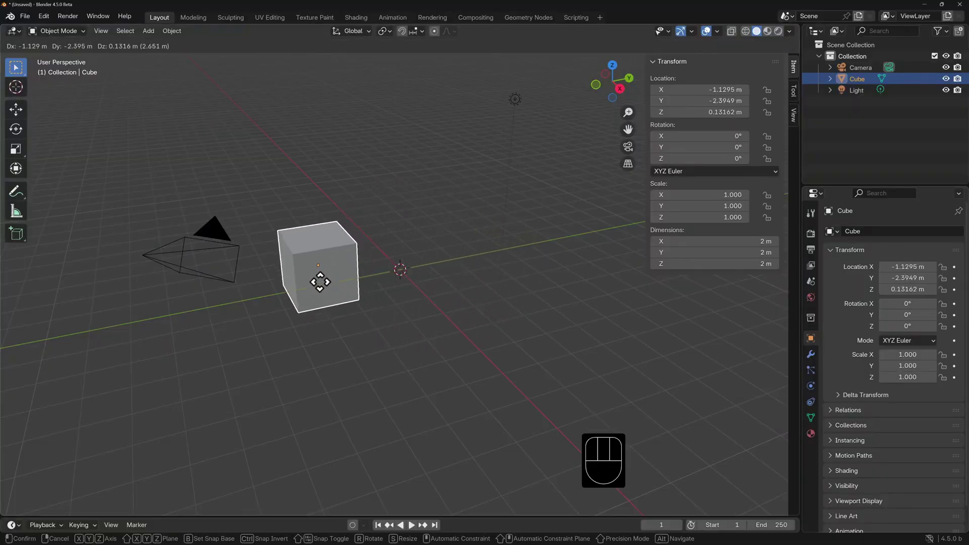
right_click(409, 273)
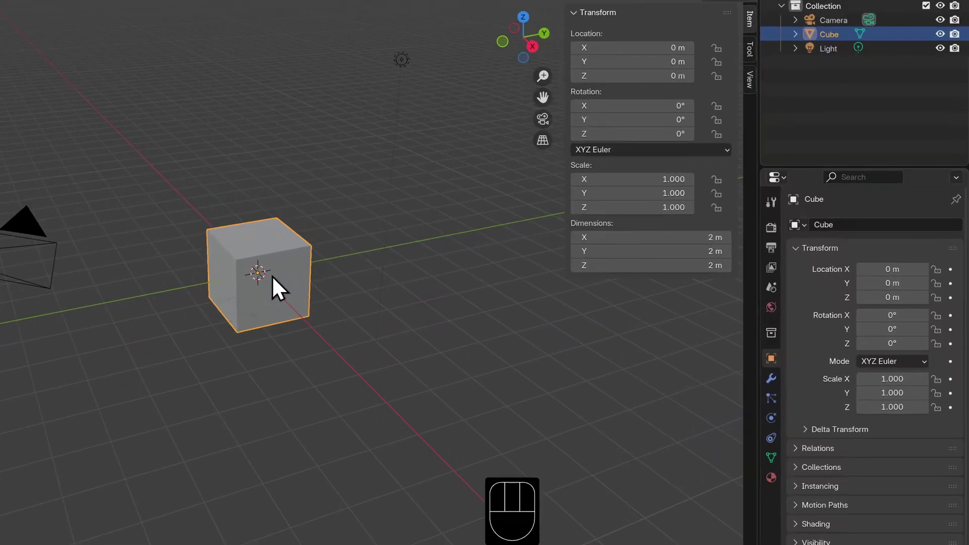
Examine the cube's material settings and try an Array modifier with a relative offset X factor of 1.9.
left_click(772, 477)
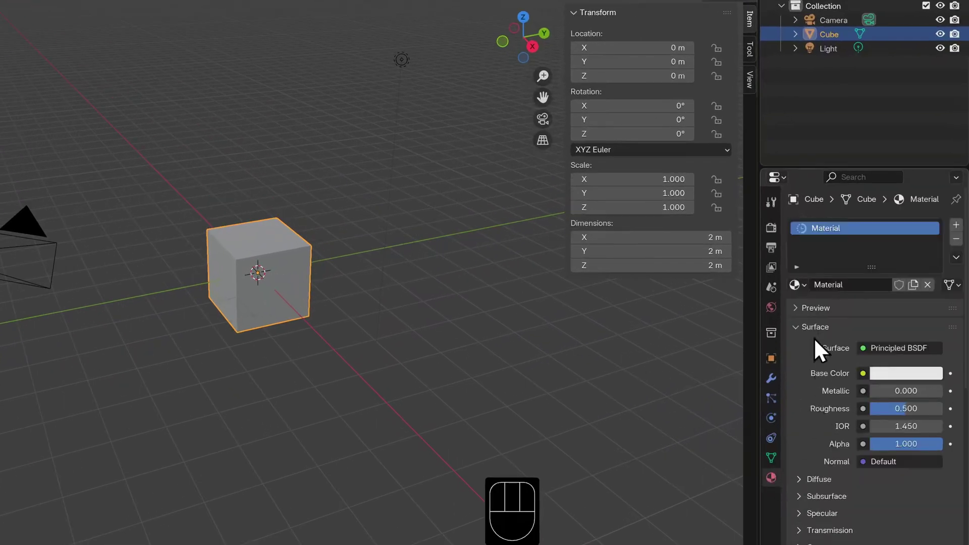
left_click(772, 379)
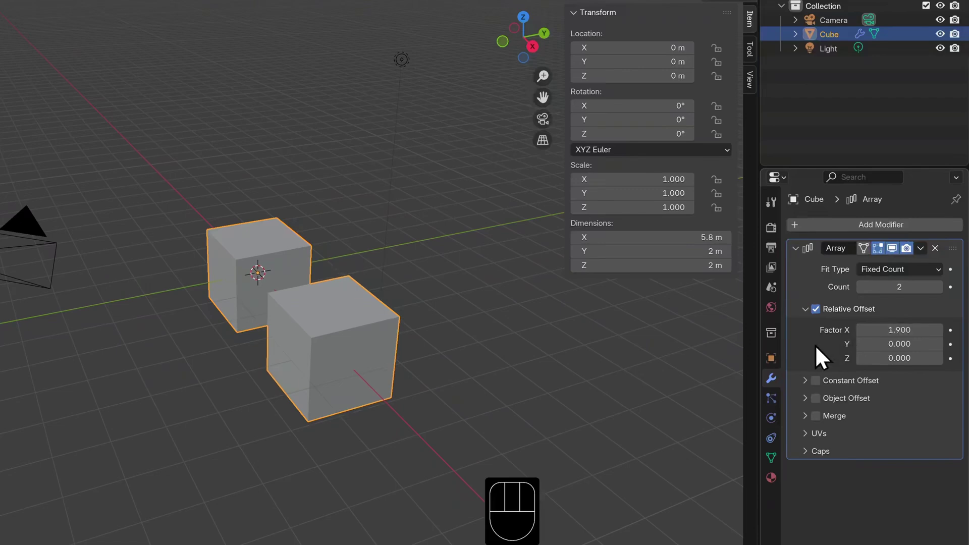
key("g")
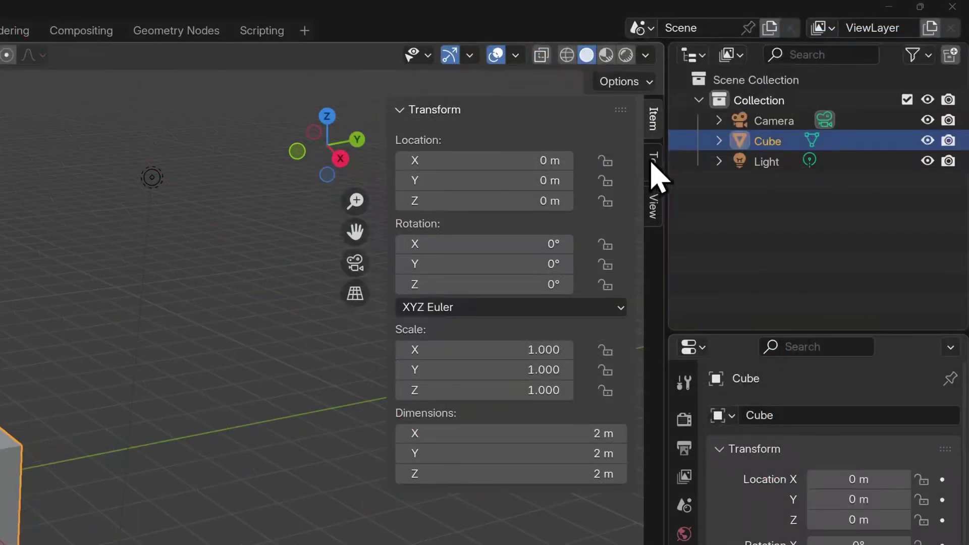
Show the active tool settings in the sidebar and switch the cube to Edit Mode.
left_click(656, 163)
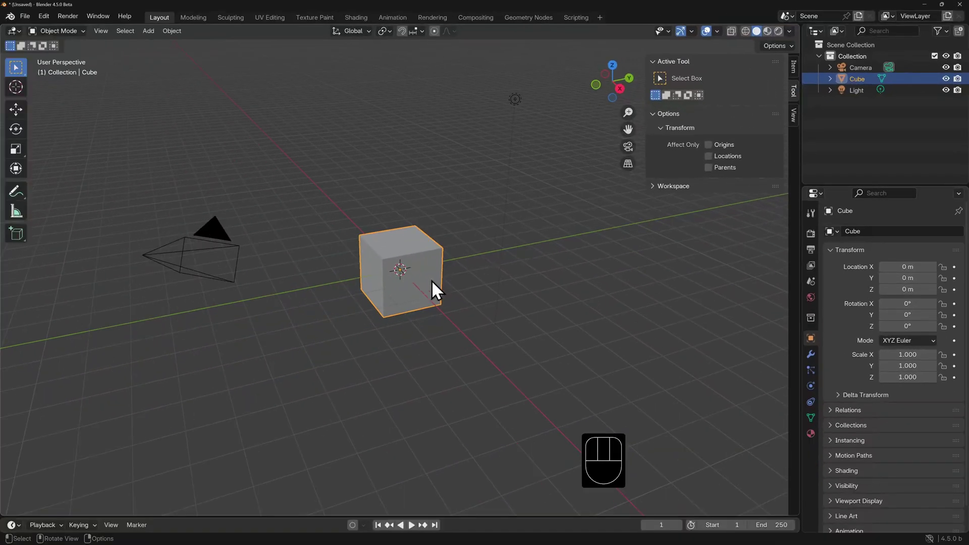
left_click(432, 282)
key("ctrl+Tab")
left_click(526, 281)
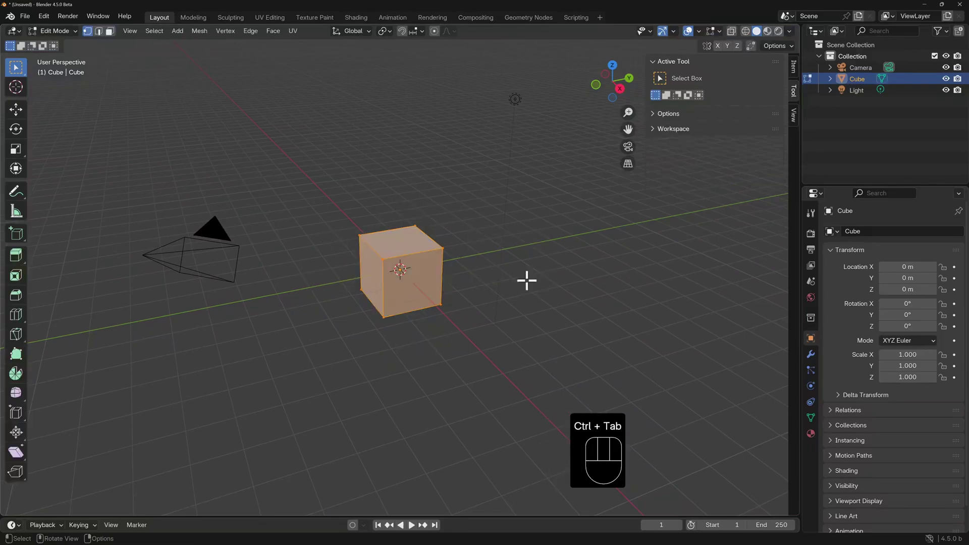
Activate the Bevel tool and set its shape to 0.5.
left_click(17, 301)
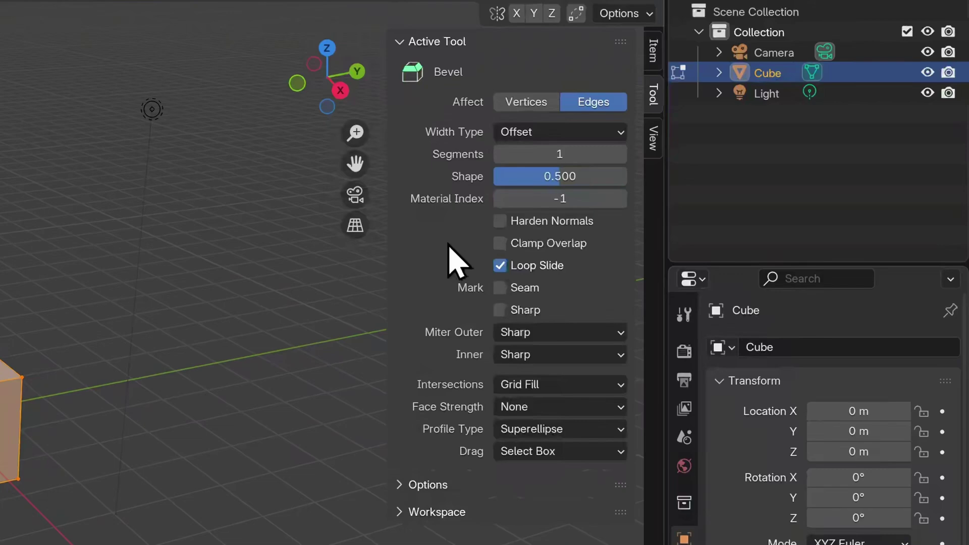
left_click_drag(591, 176, 625, 176)
left_click(569, 180)
type("0.5")
key("Return")
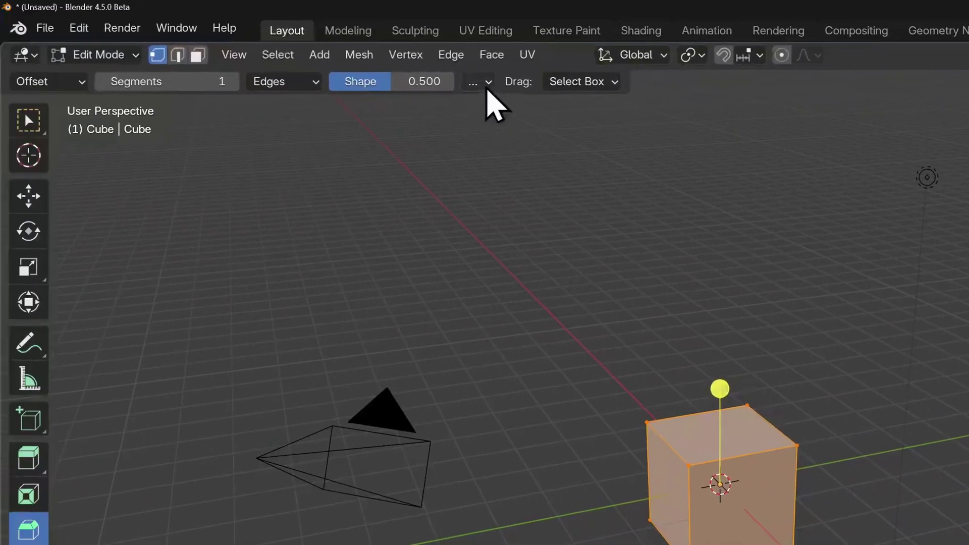
Check the extra Bevel options in the viewport's Tool Settings bar and hide that bar.
left_click(482, 82)
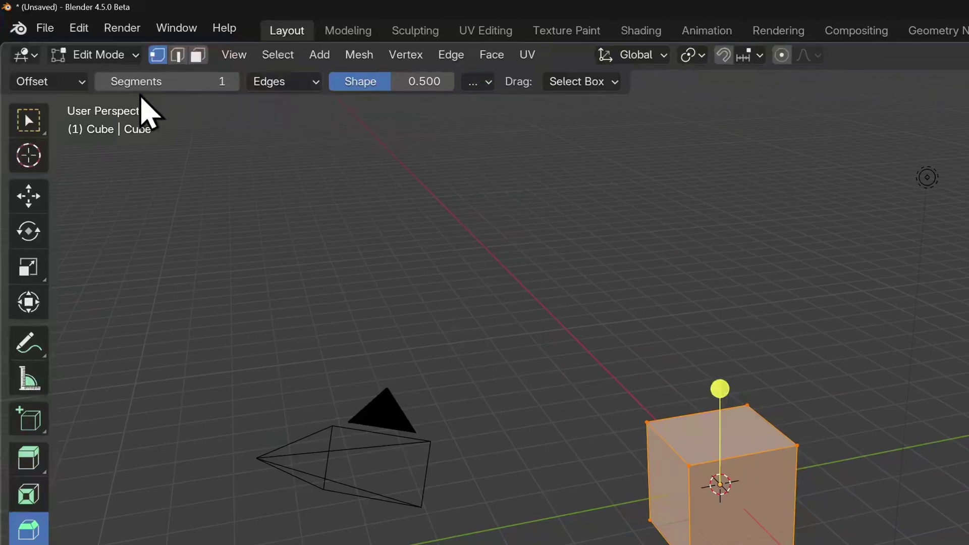
left_click(234, 56)
left_click(231, 119)
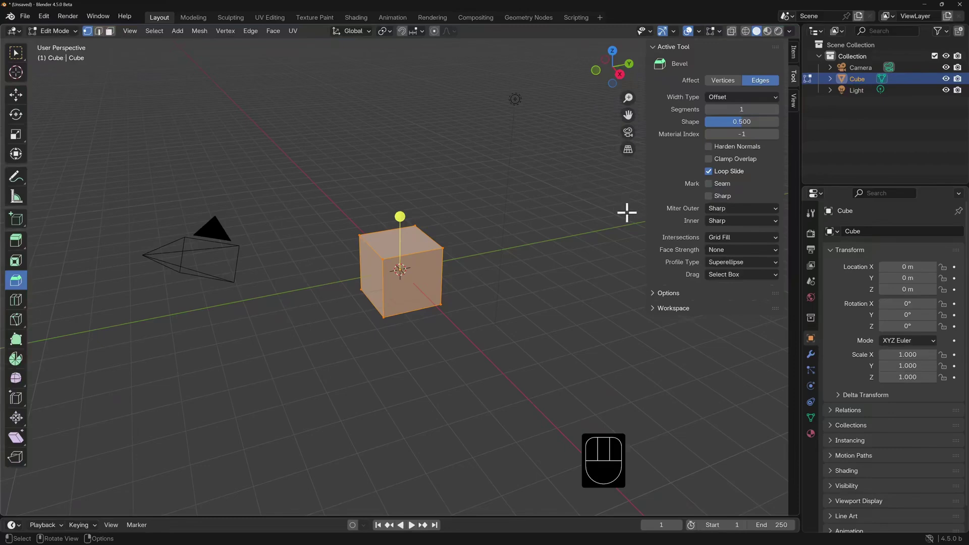
Hide the sidebar and show the viewport's Tool Settings bar again.
key("n")
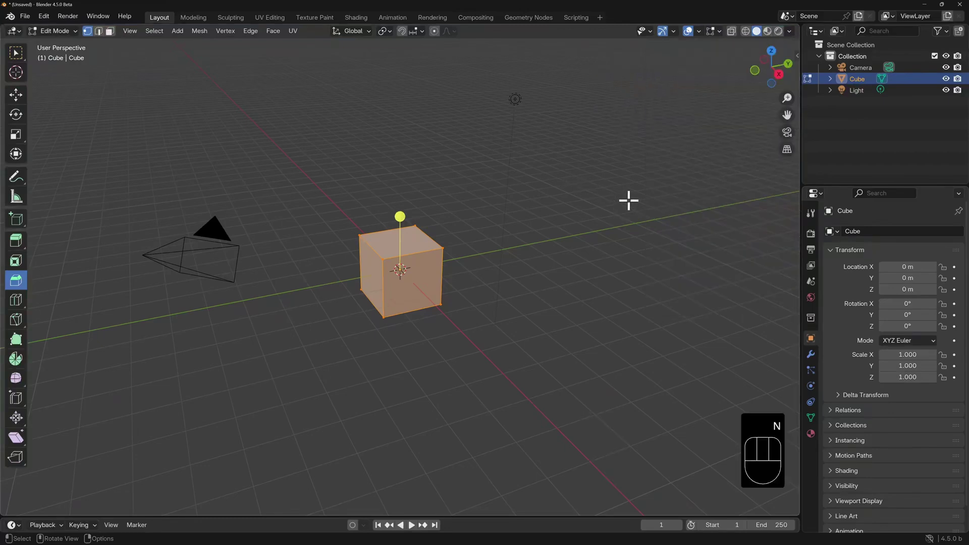
key("n")
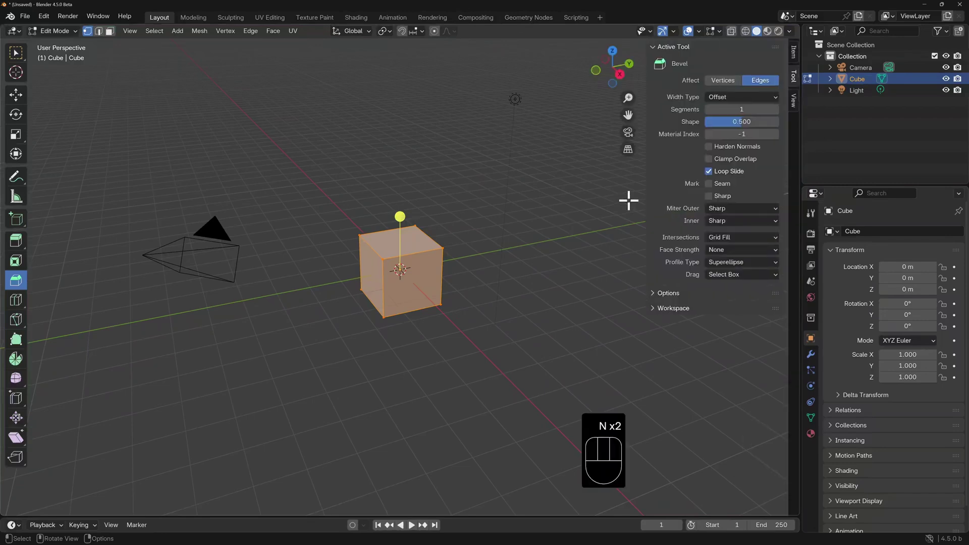
key("n")
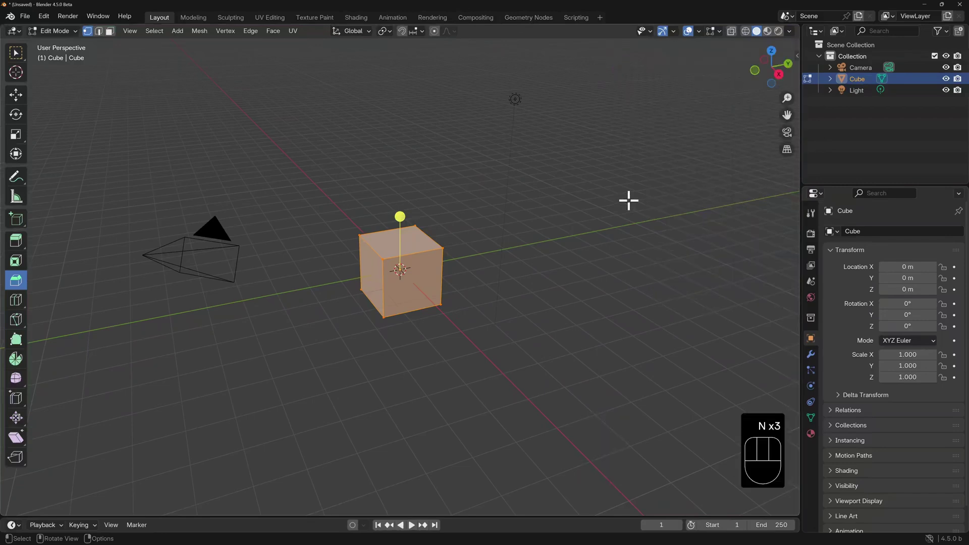
left_click(131, 32)
left_click(131, 66)
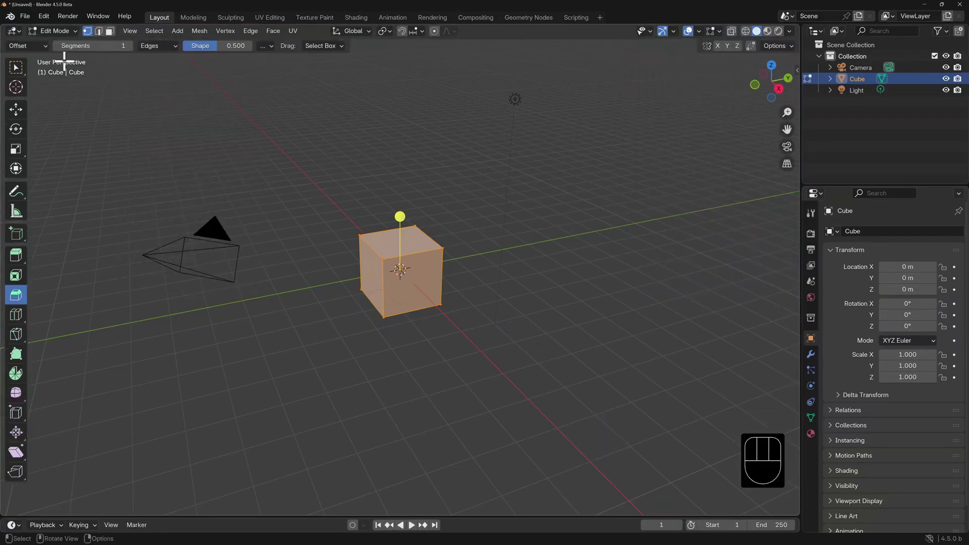
Show the View settings in the sidebar and look through the selected camera in Object Mode.
left_click(798, 71)
left_click(795, 119)
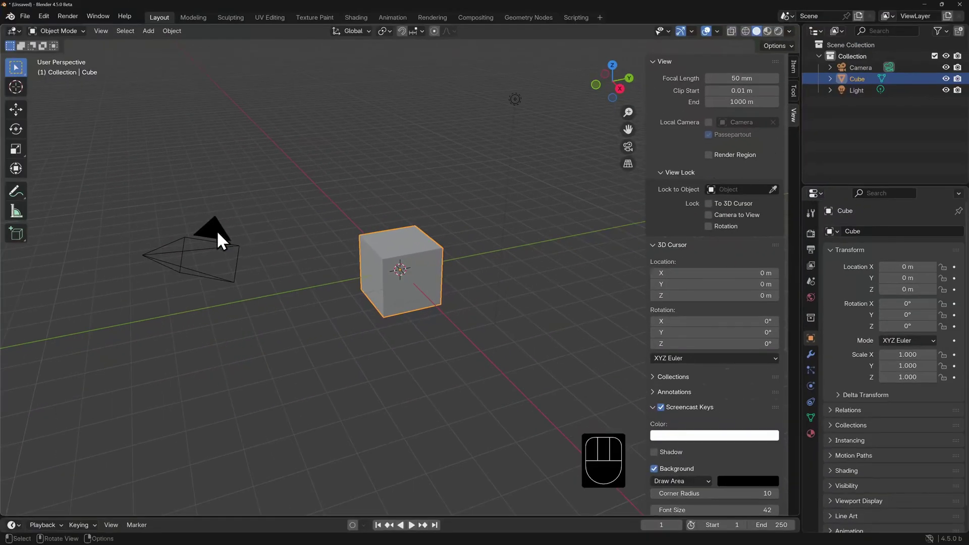
left_click(217, 230)
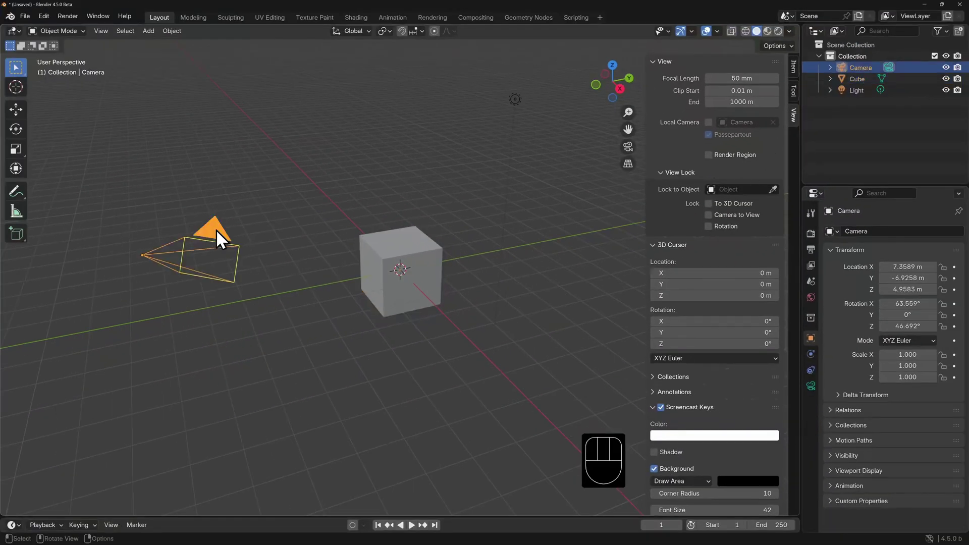
key("KP_0")
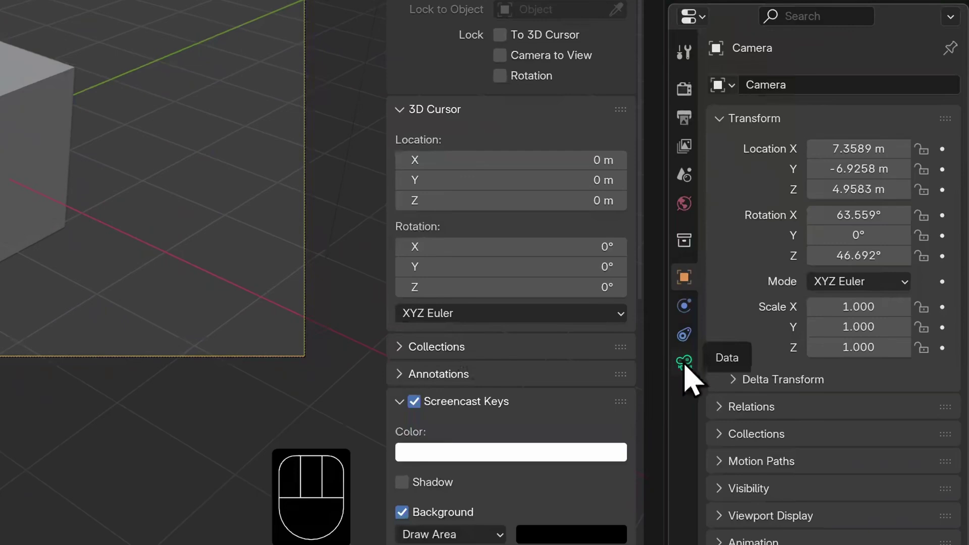
Expand Viewport Display in the camera's data properties and try a Passepartout value of 1.000.
left_click(684, 363)
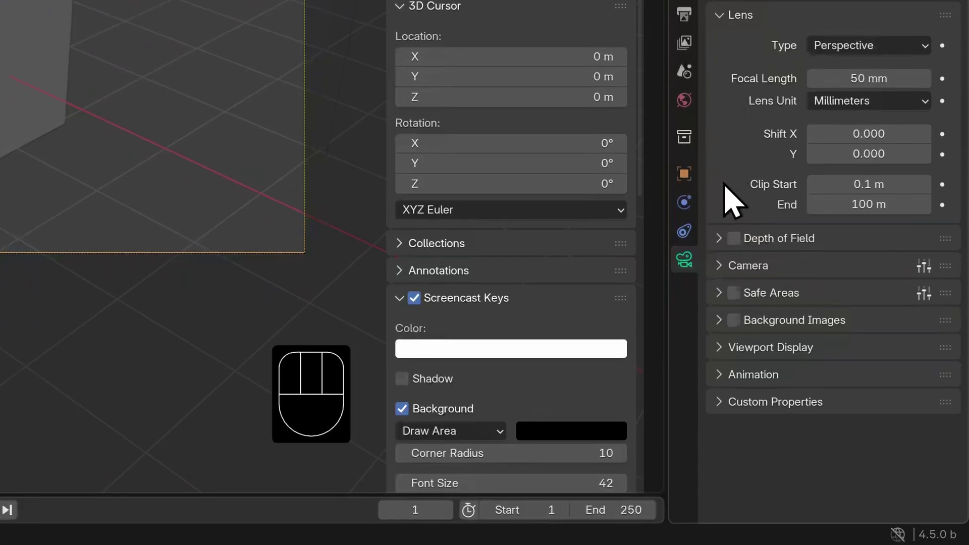
left_click(719, 352)
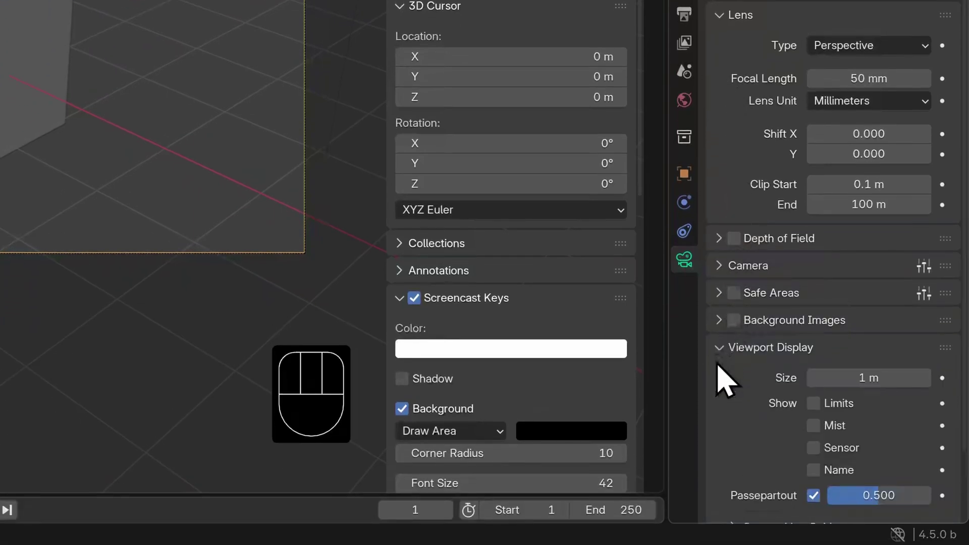
scroll(731, 404, "down", 3)
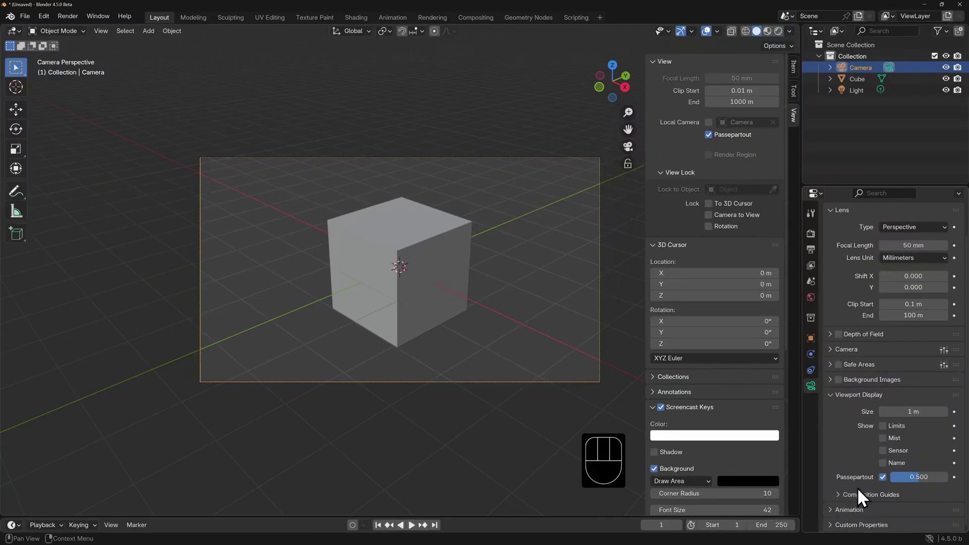
left_click_drag(923, 477, 949, 477)
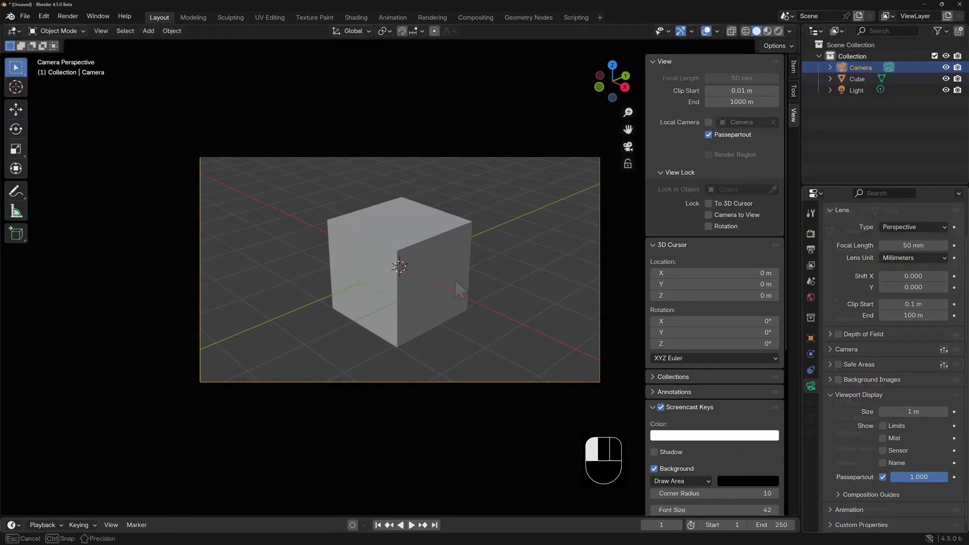
Try moving the cube partly out of the camera frame, and reselect the camera.
left_click(456, 279)
key("g")
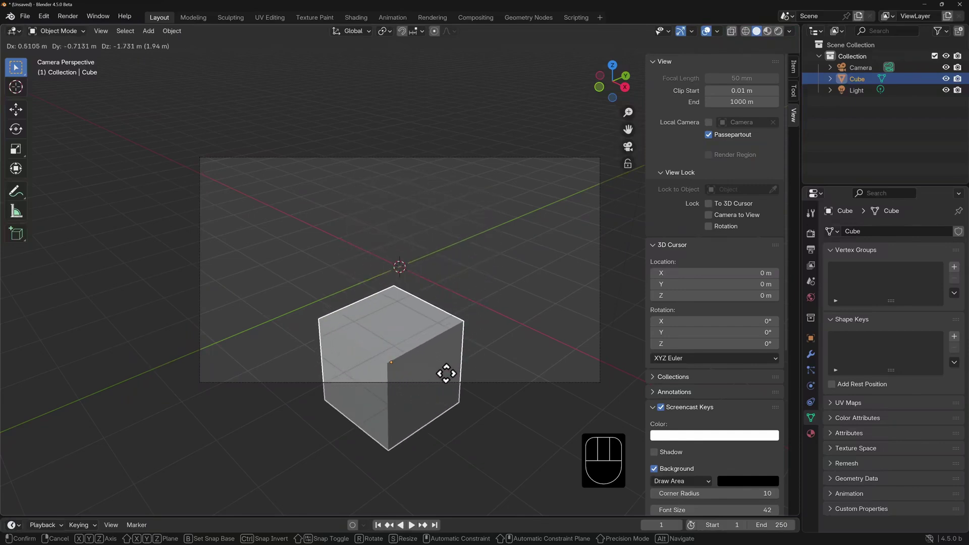
left_click(448, 266)
left_click(501, 269)
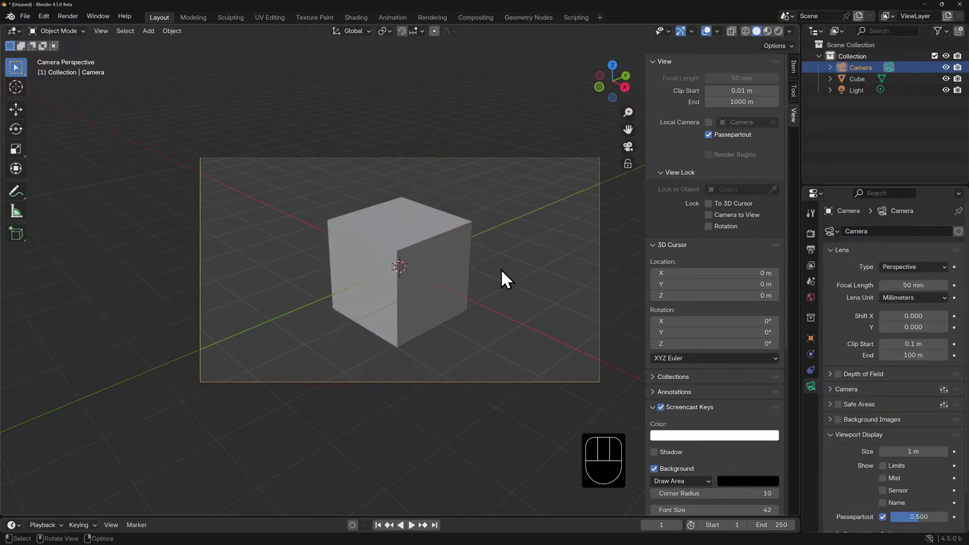
Leave and re-enter the camera view, and toggle the View setting Passepartout off and on.
key("KP_0")
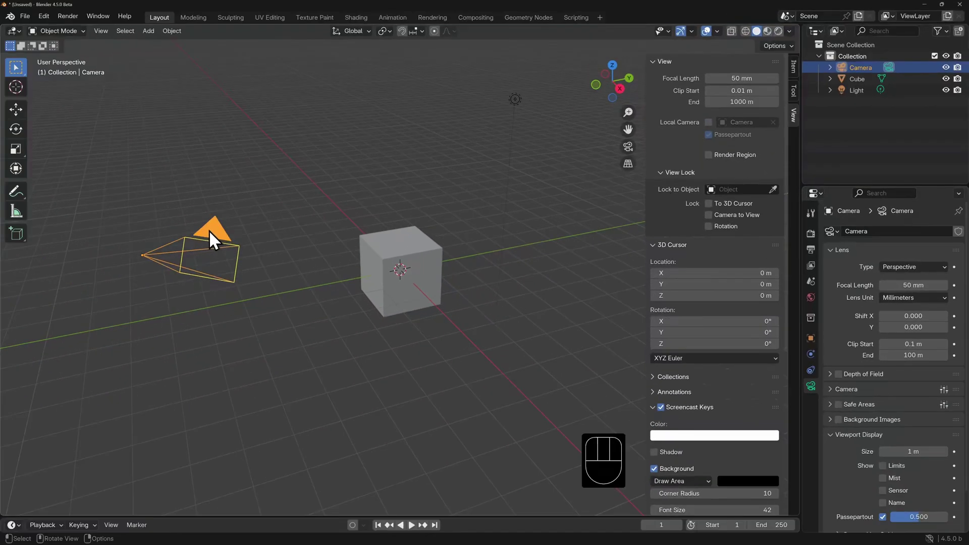
key("KP_0")
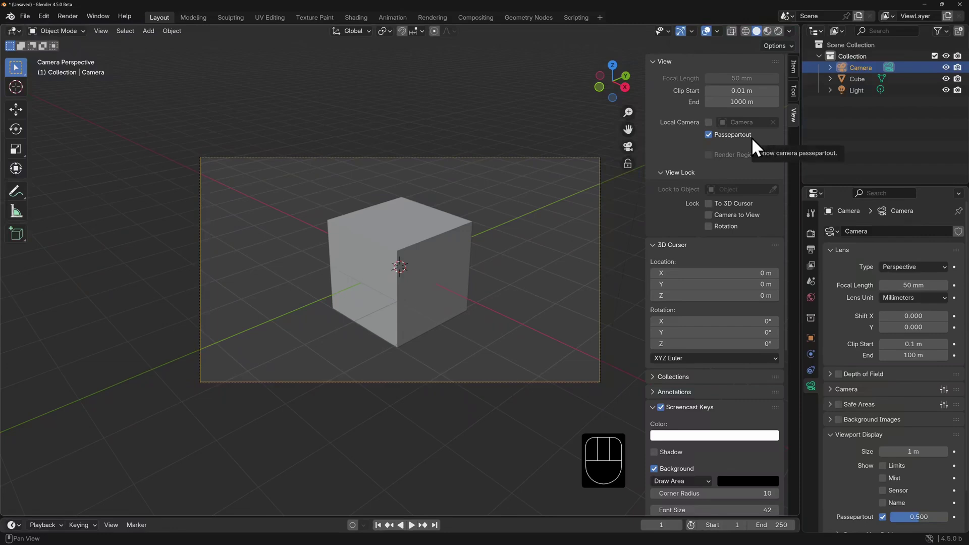
left_click(708, 135)
left_click(708, 135)
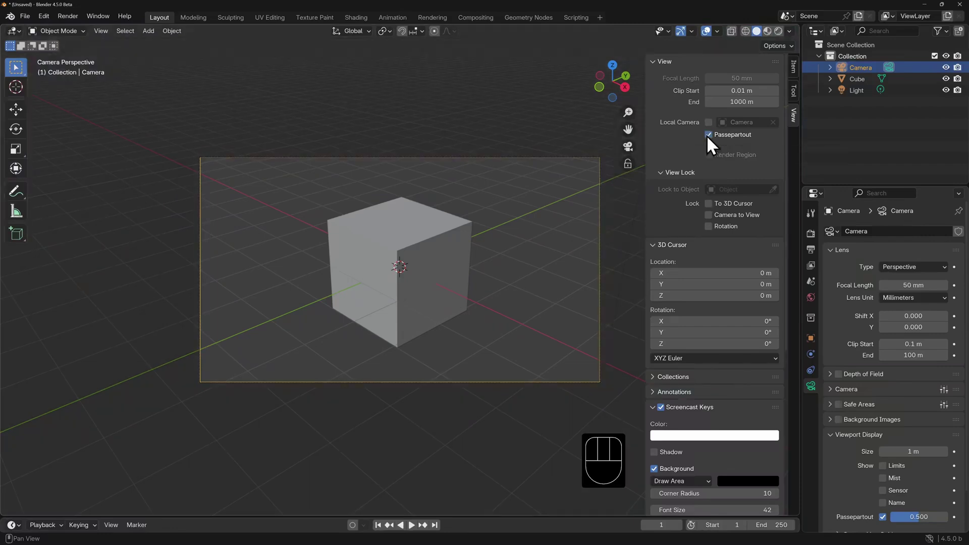
Set the camera's focal length to 36 mm and, outside the camera view, the viewport's focal length to 75 mm.
mouse_move(886, 286)
left_mouse_down()
mouse_move(903, 285)
mouse_move(869, 286)
mouse_move(904, 286)
mouse_move(881, 286)
left_mouse_up()
key("KP_0")
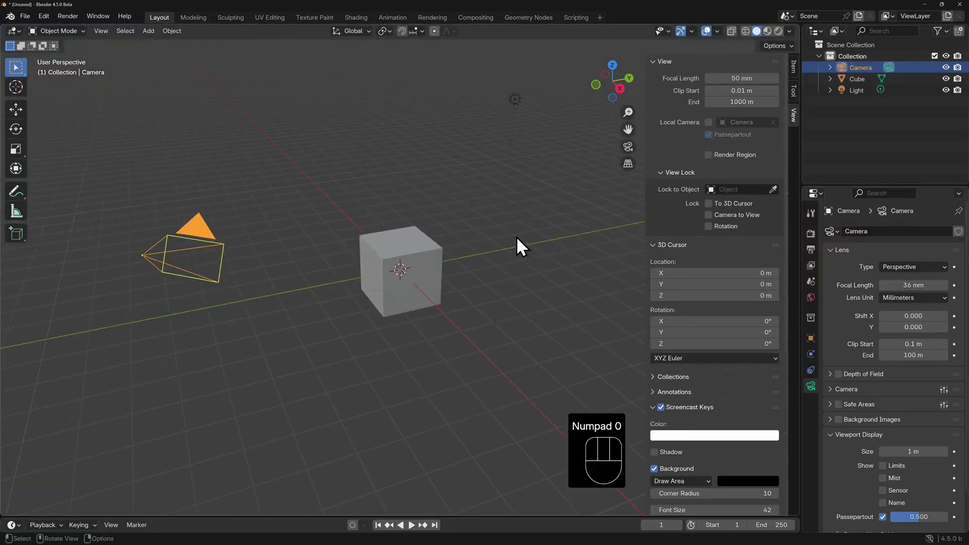
mouse_move(742, 78)
left_mouse_down()
mouse_move(712, 78)
mouse_move(730, 79)
left_mouse_up()
left_click(730, 79)
type("75")
key("Return")
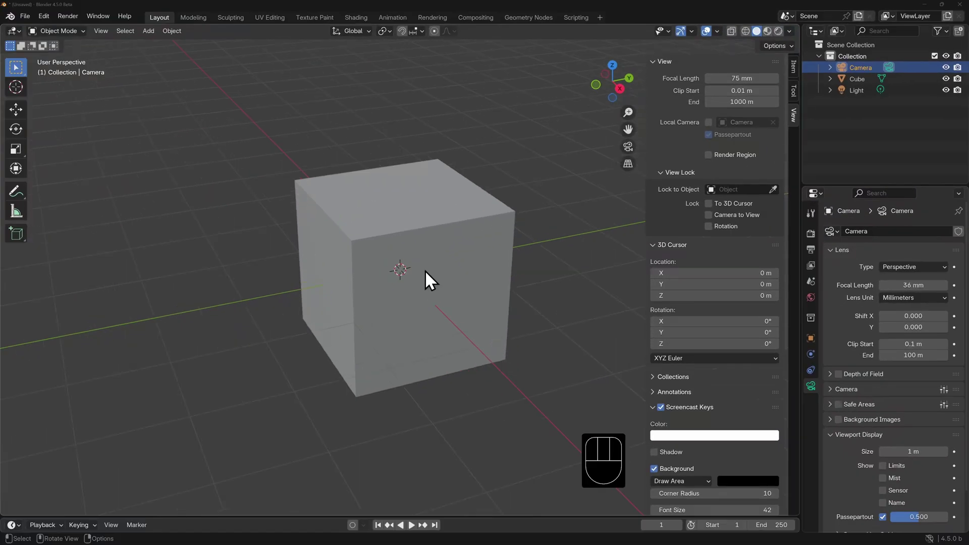
Examine viewport clipping inside the cube and try raising the viewport's Clip Start to 7.51 m.
scroll(0, 486, "up", 3)
scroll(425, 271, "up", 6)
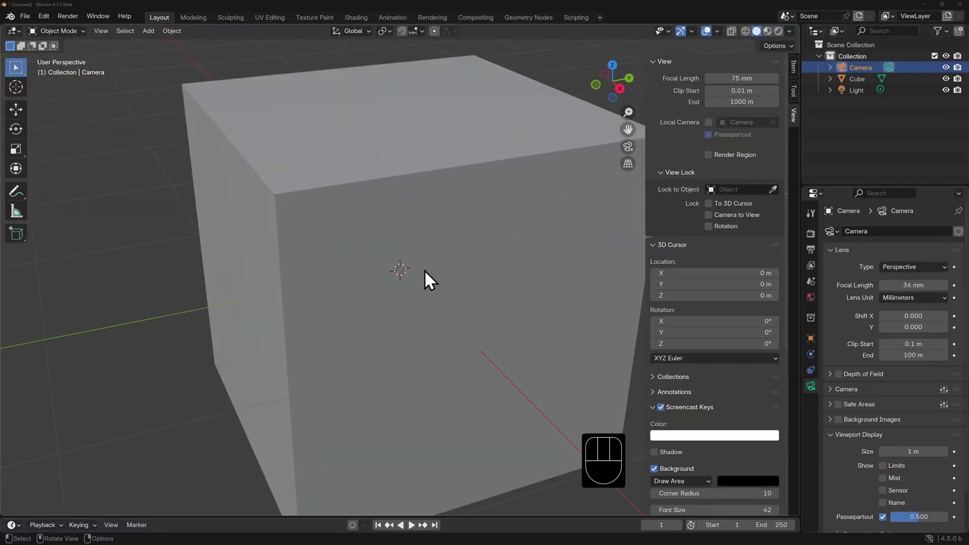
scroll(425, 271, "up", 3)
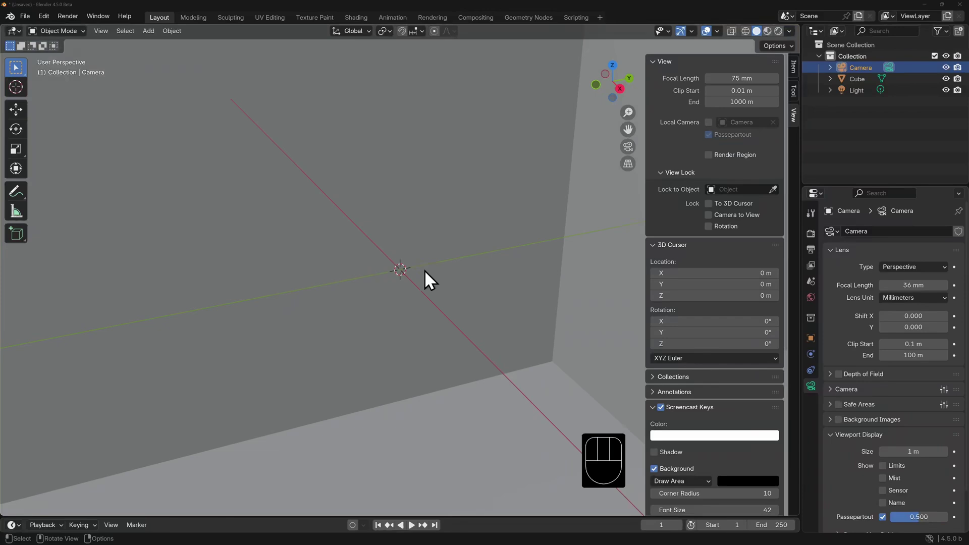
scroll(332, 311, "down", 6)
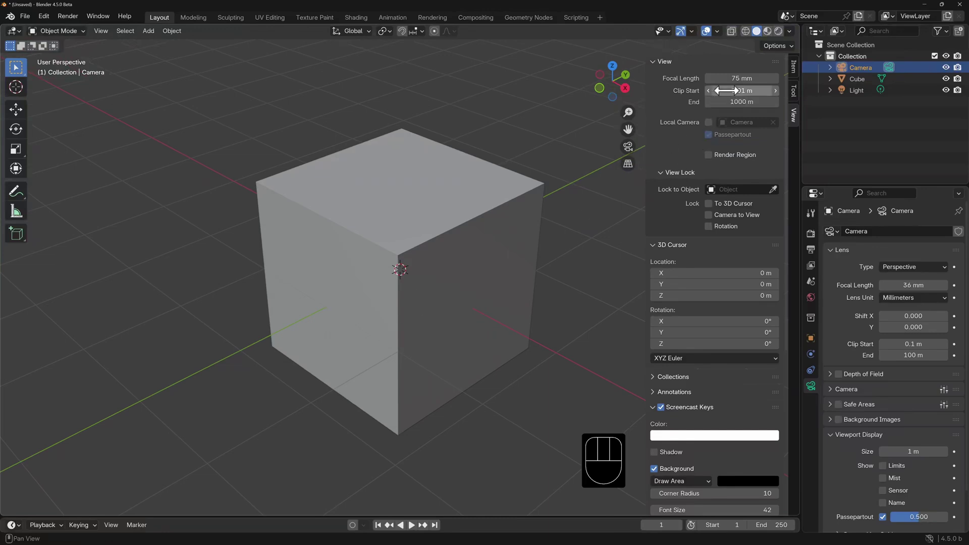
left_click_drag(742, 91, 742, 90)
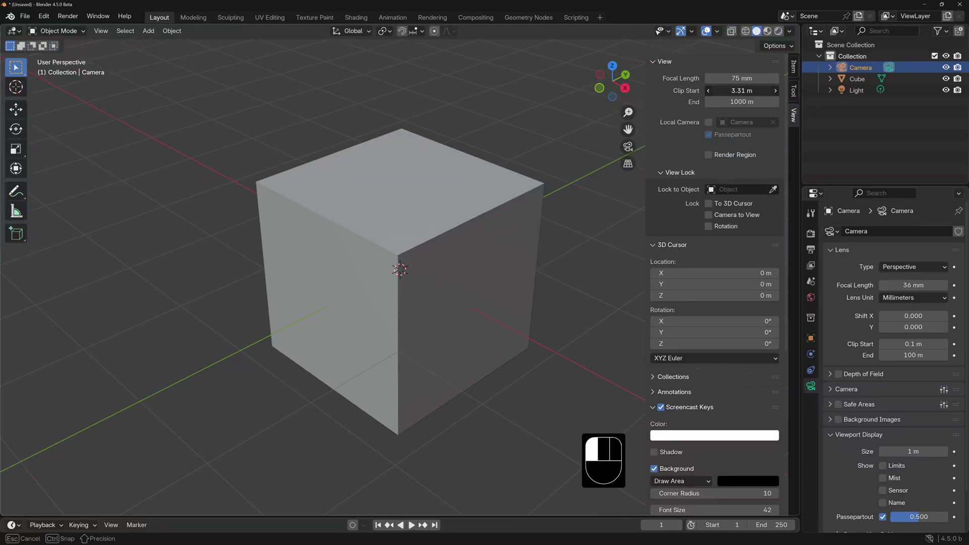
left_click_drag(742, 91, 762, 90)
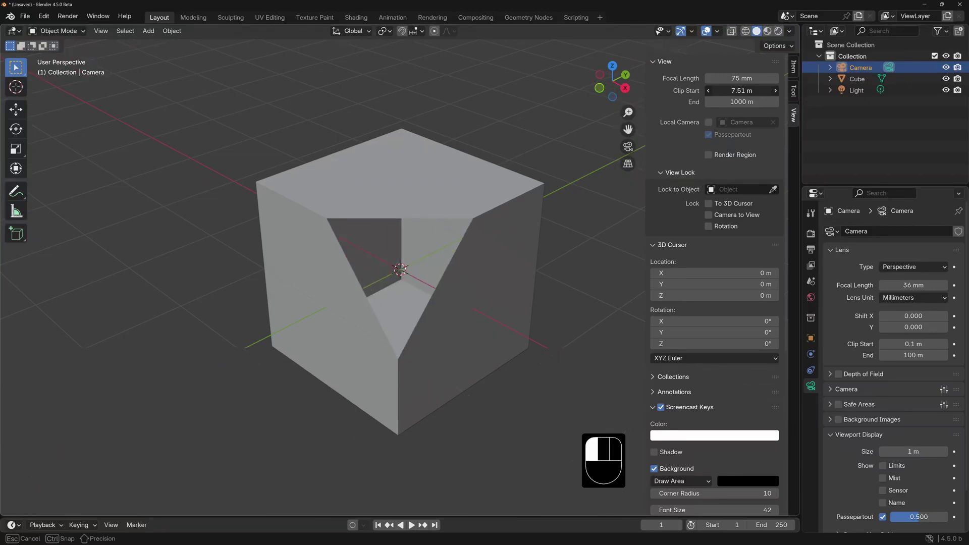
key("Escape")
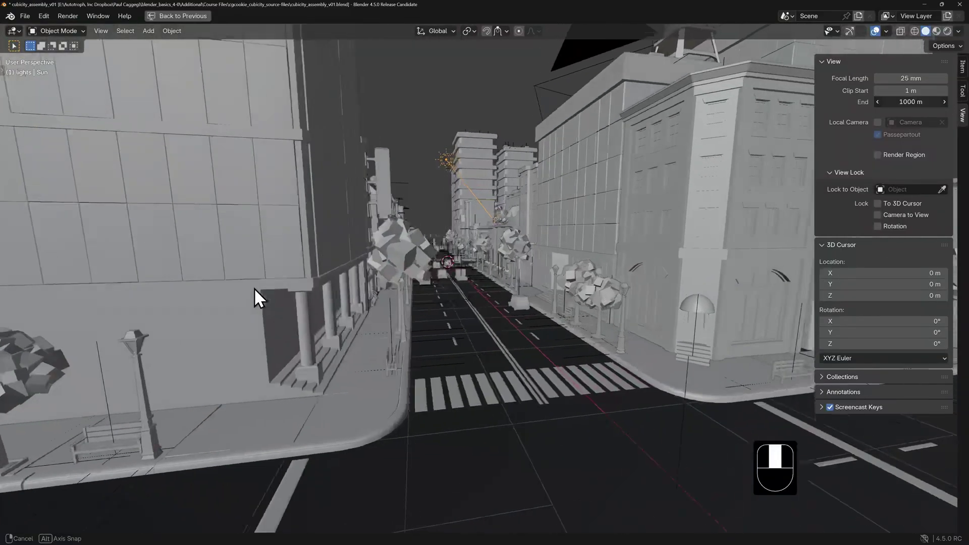
Look around the city street scene and examine the viewport's clip start and end settings.
mouse_move(253, 288)
middle_mouse_down()
mouse_move(233, 292)
mouse_move(245, 294)
middle_mouse_up()
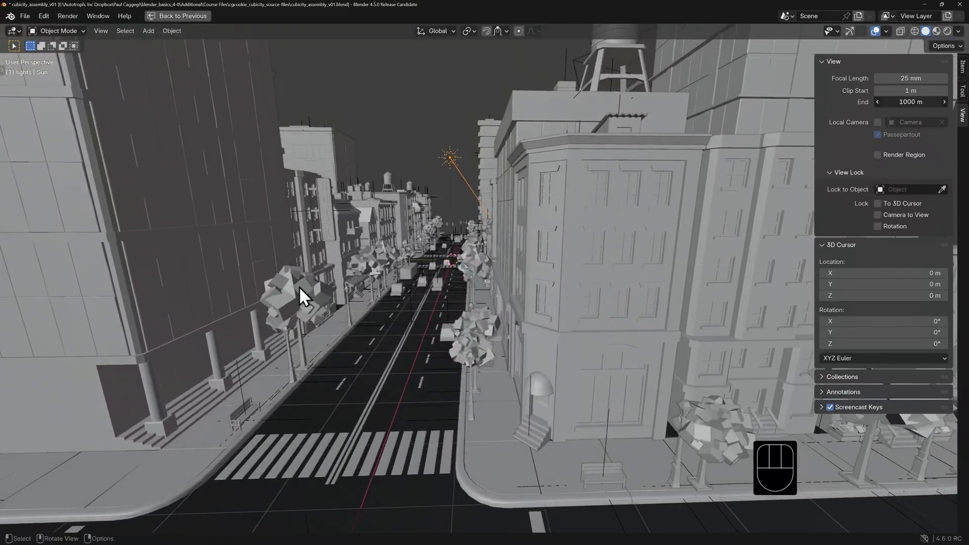
mouse_move(912, 90)
left_mouse_down()
mouse_move(897, 101)
mouse_move(915, 101)
left_mouse_up()
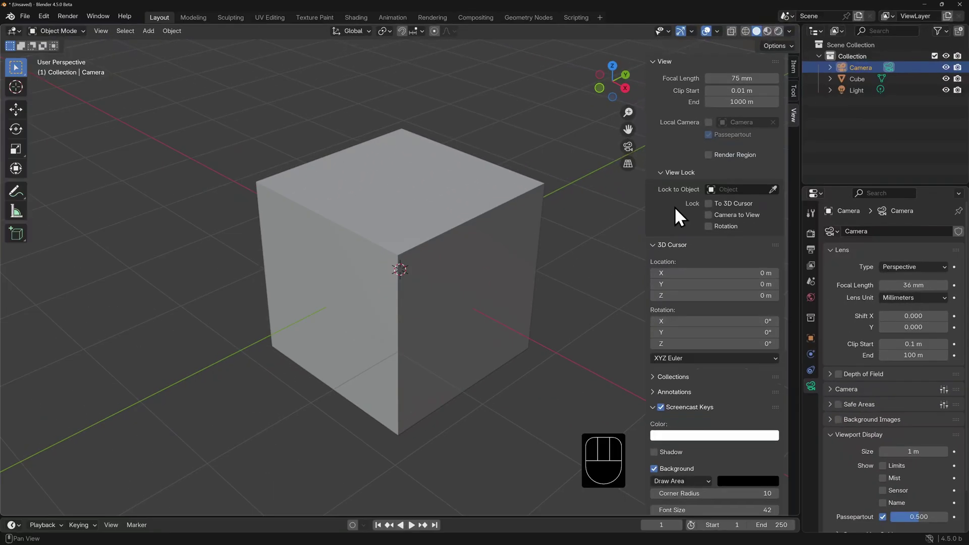
Look through the camera, lock Camera to View, and reframe the cube by orbiting and panning.
key("KP_0")
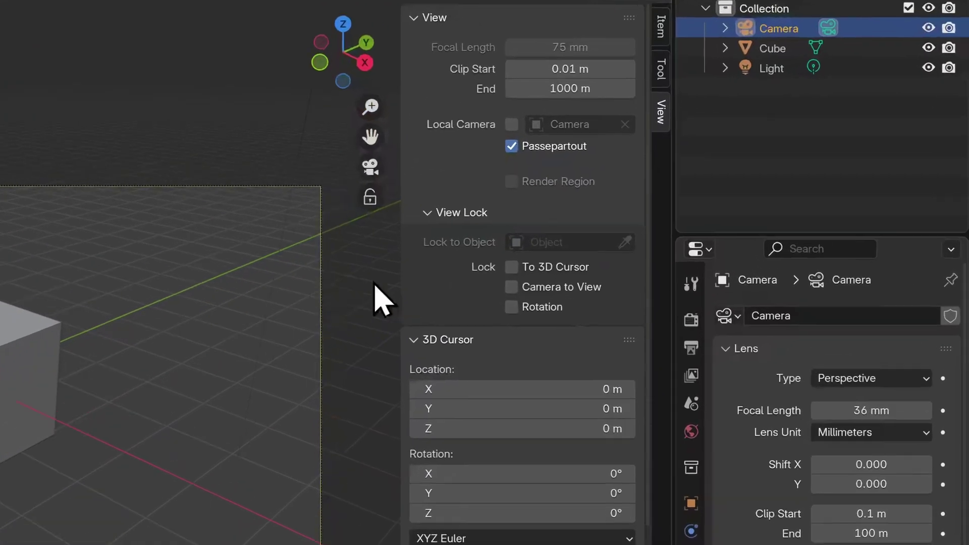
left_click(501, 293)
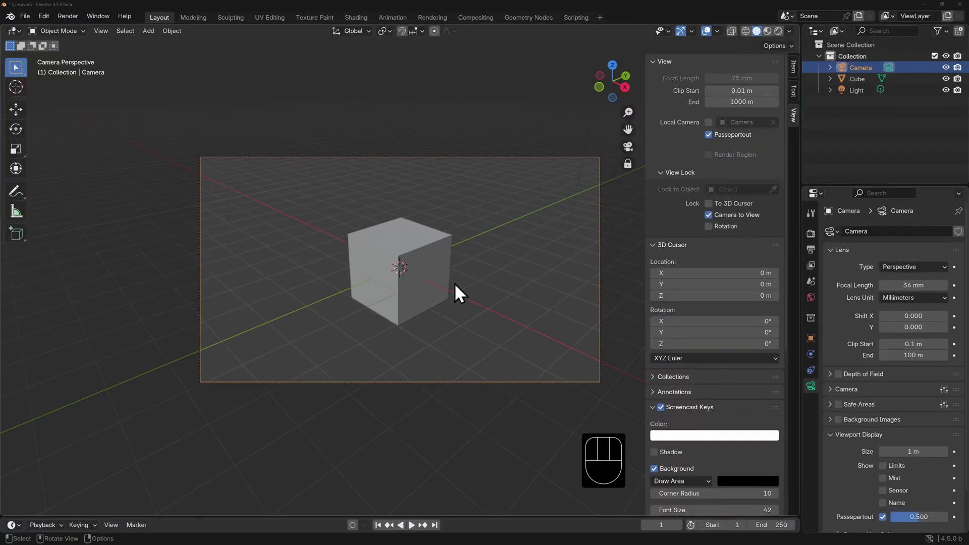
mouse_move(476, 276)
middle_mouse_down()
mouse_move(409, 288)
mouse_move(400, 259)
mouse_move(438, 248)
mouse_move(471, 272)
middle_mouse_up()
middle_click_drag(306, 273, 283, 280, "shift")
Split the 3D viewport vertically and switch one area to a user perspective of the camera and cube, with its sidebar hidden.
left_click_drag(3, 25, 387, 59)
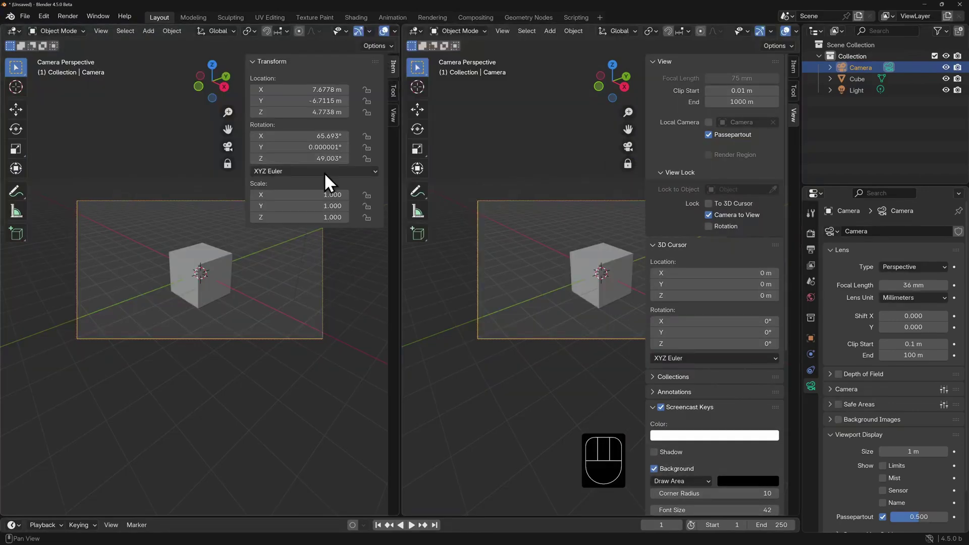
key("n")
key("KP_0")
middle_click_drag(293, 202, 194, 257)
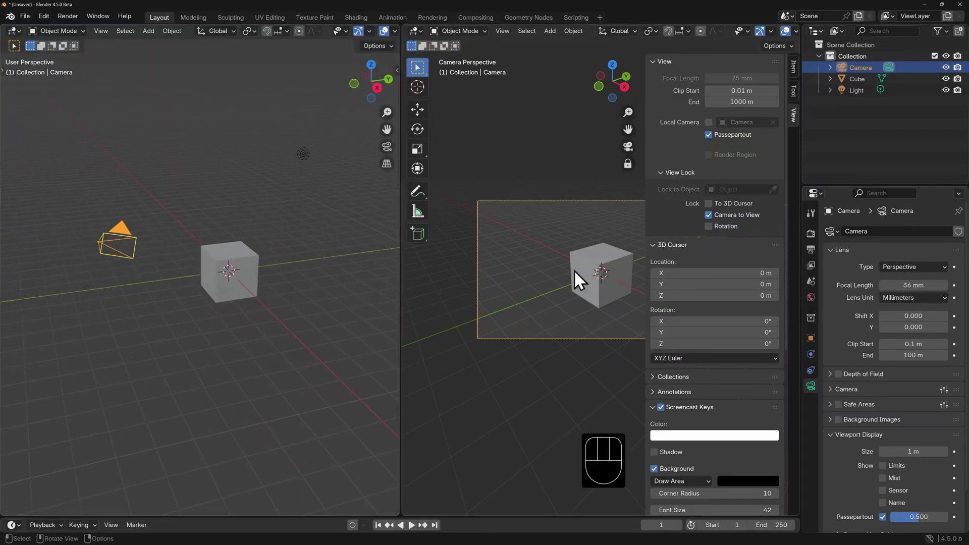
Hide the camera viewport's sidebar and move the locked camera around the cube by navigating in the camera view.
key("n")
middle_click_drag(566, 278, 610, 280)
scroll(610, 280, "up", 1)
scroll(610, 280, "down", 2)
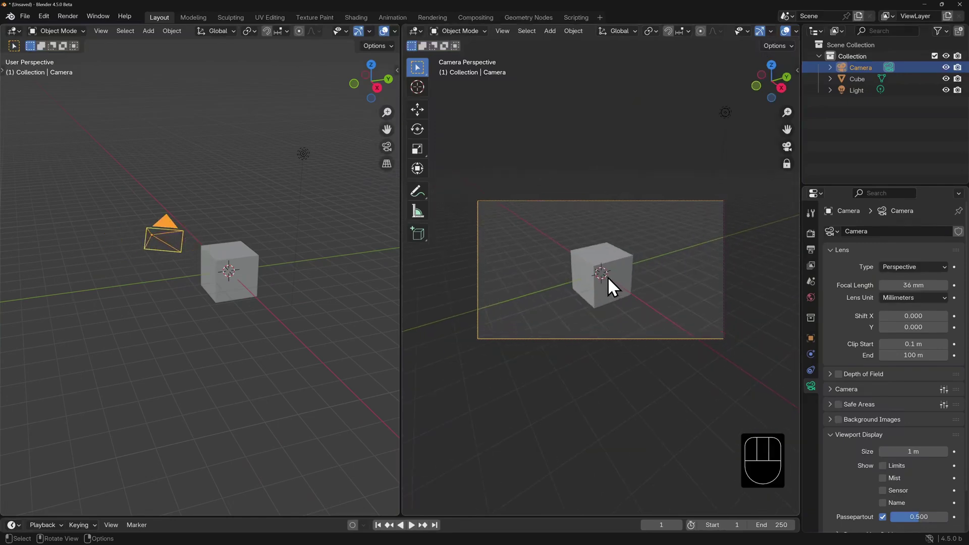
mouse_move(608, 277)
middle_mouse_down()
mouse_move(618, 283)
mouse_move(580, 284)
mouse_move(578, 271)
mouse_move(610, 280)
mouse_move(591, 283)
mouse_move(640, 271)
mouse_move(578, 272)
mouse_move(585, 250)
mouse_move(613, 286)
mouse_move(632, 271)
mouse_move(586, 265)
mouse_move(598, 282)
mouse_move(593, 272)
middle_mouse_up()
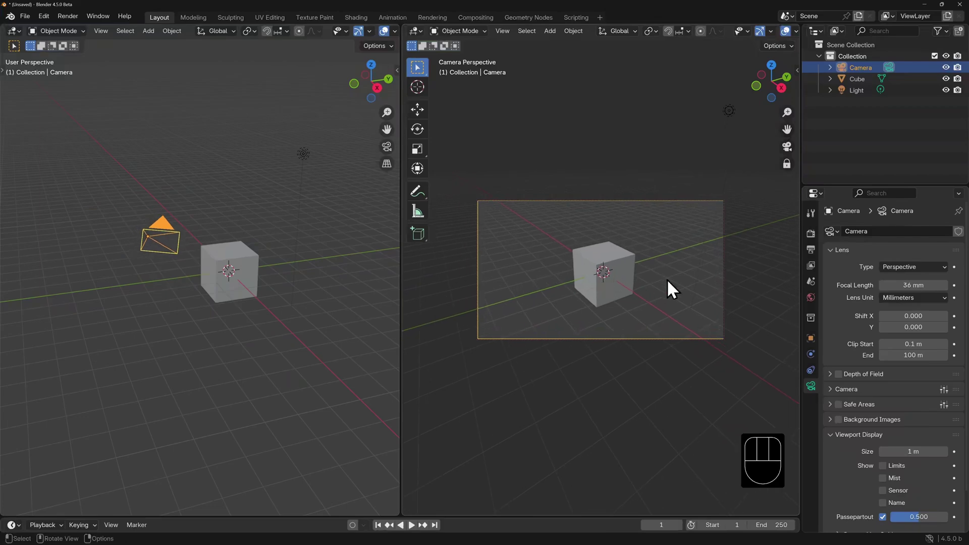
Join the two viewports with Join Left and return to the user perspective with the sidebar shown.
right_click(401, 286)
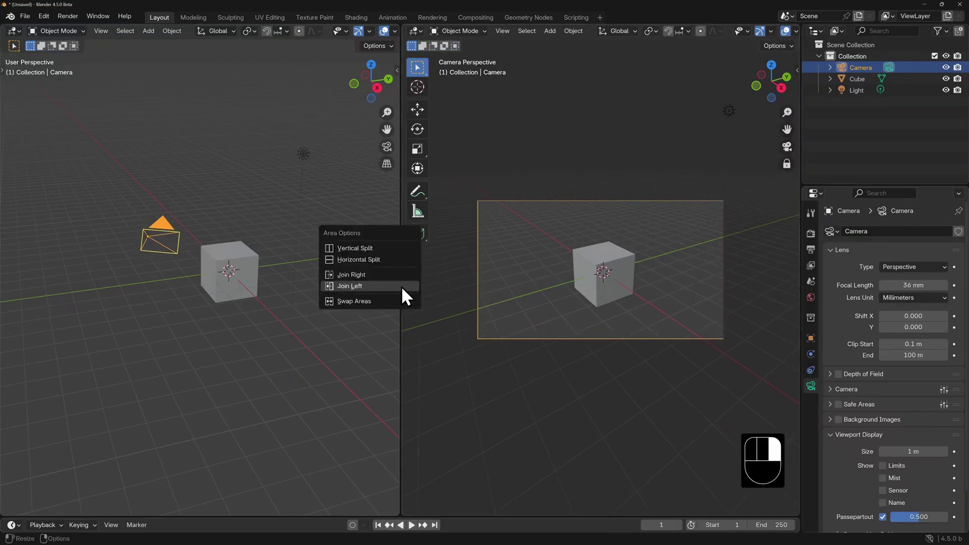
left_click(401, 286)
key("n")
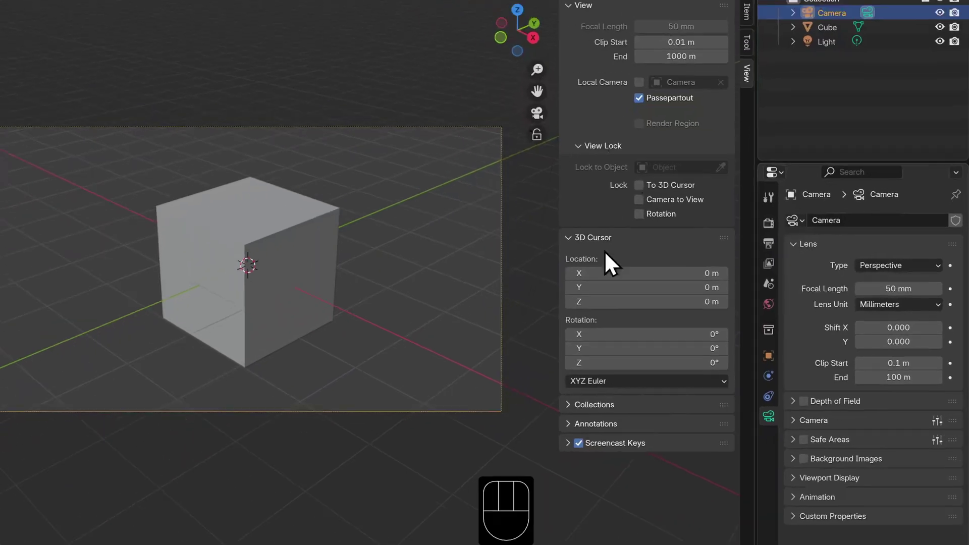
key("KP_0")
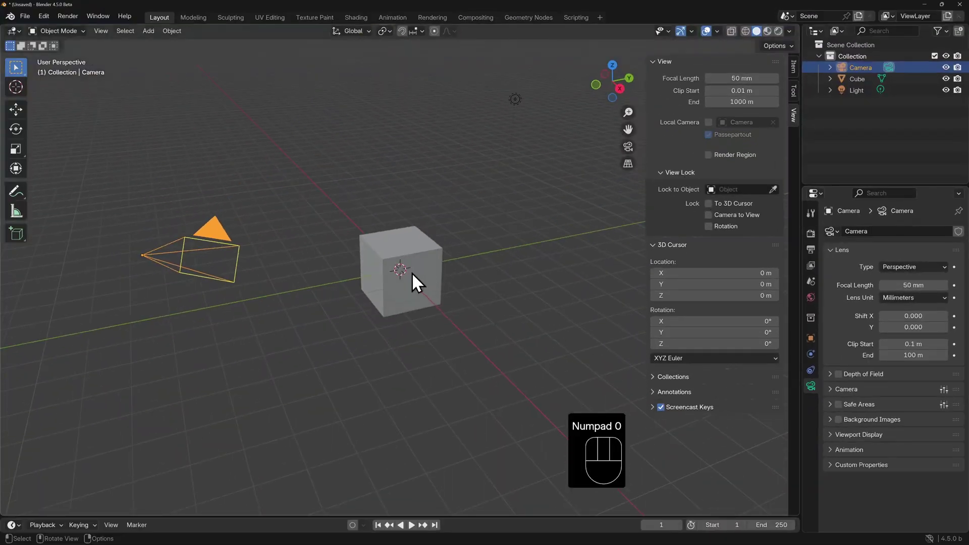
Place the 3D cursor beyond the cube and set its location to X -2, Y -2, Z 2 m and all rotations to 0°.
right_click(313, 196, "shift")
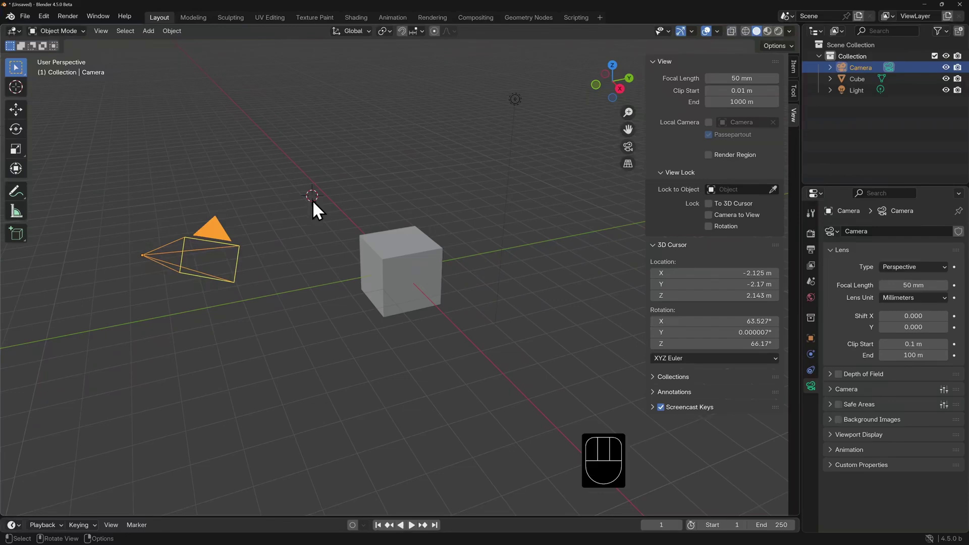
left_click(732, 273)
type("-2")
key("Return")
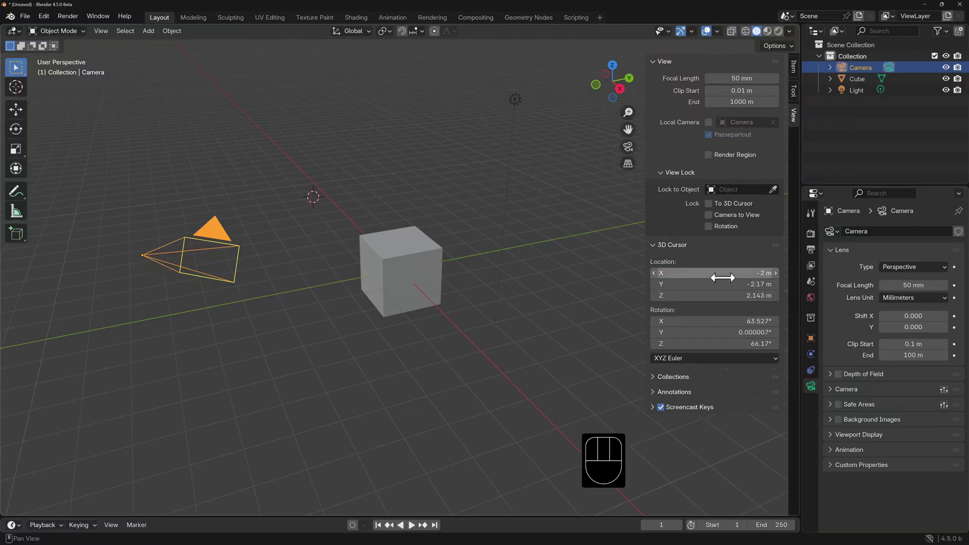
left_click(756, 284)
type("-2")
key("Return")
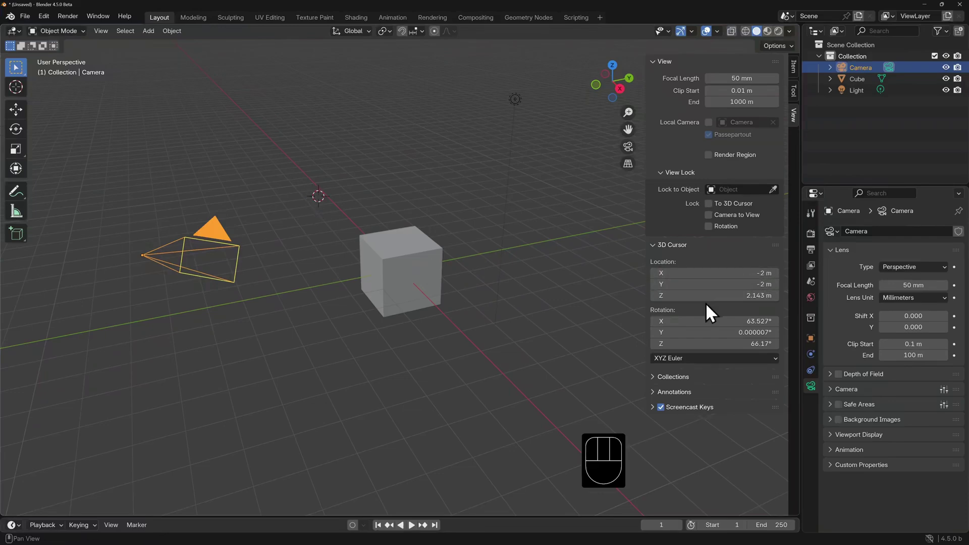
left_click(744, 296)
type("2")
key("Return")
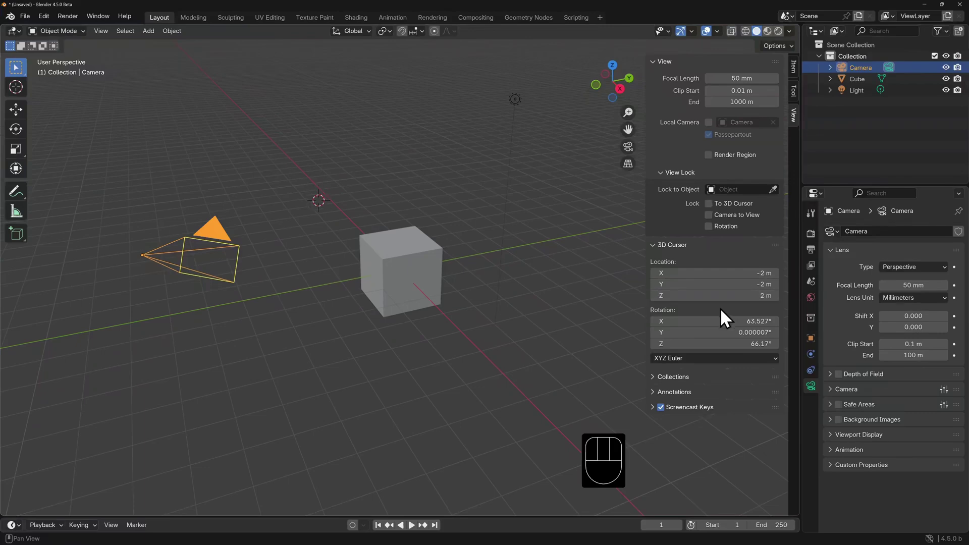
left_click(731, 321)
type("0")
key("Return")
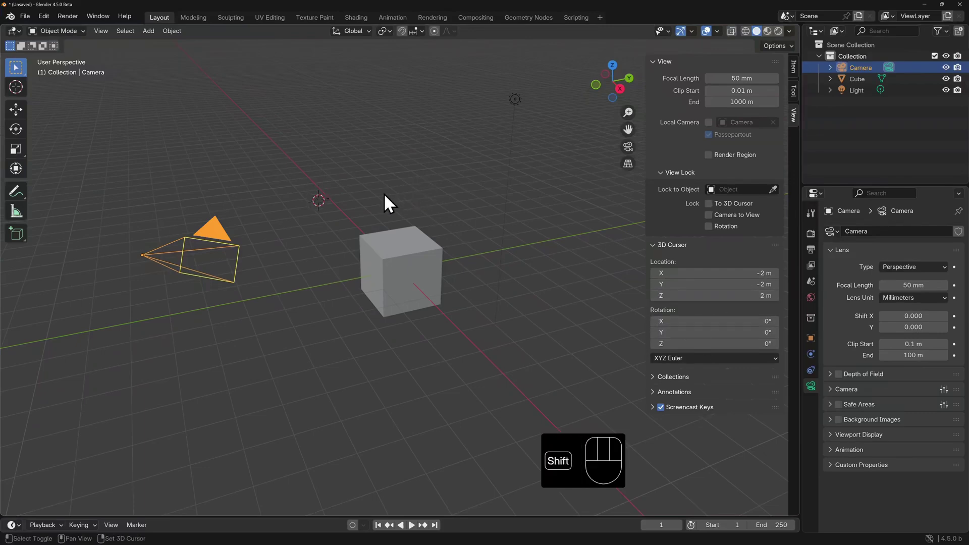
Add a UV Sphere mesh at the 3D cursor.
key("shift+a")
mouse_move(384, 193)
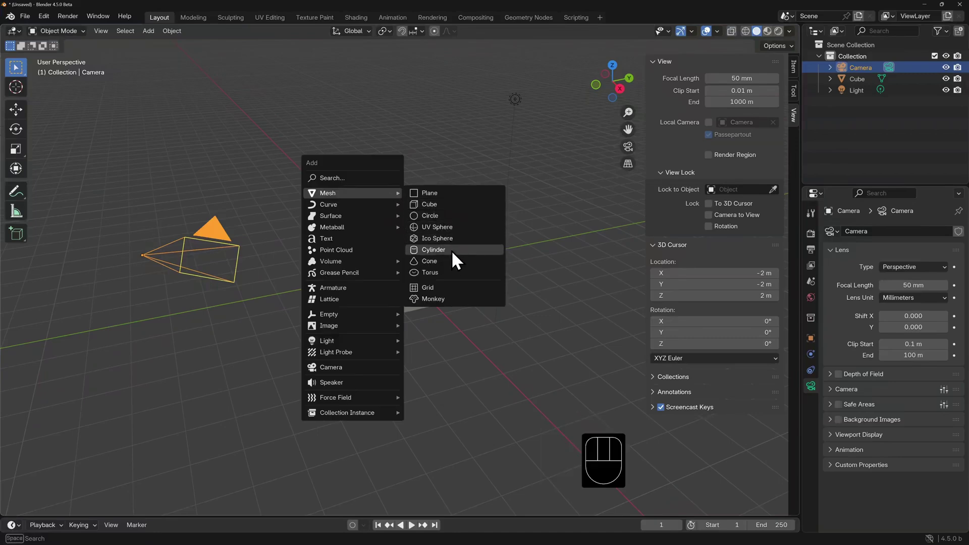
left_click(453, 228)
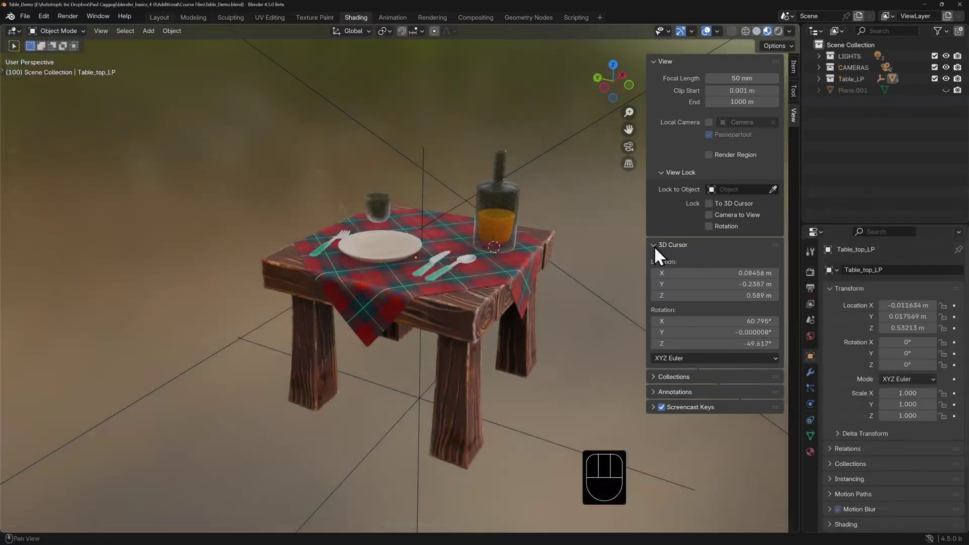
In the table scene, show the Collections settings instead of the 3D Cursor ones and maximize the 3D viewport.
left_click(654, 246)
left_click(654, 260)
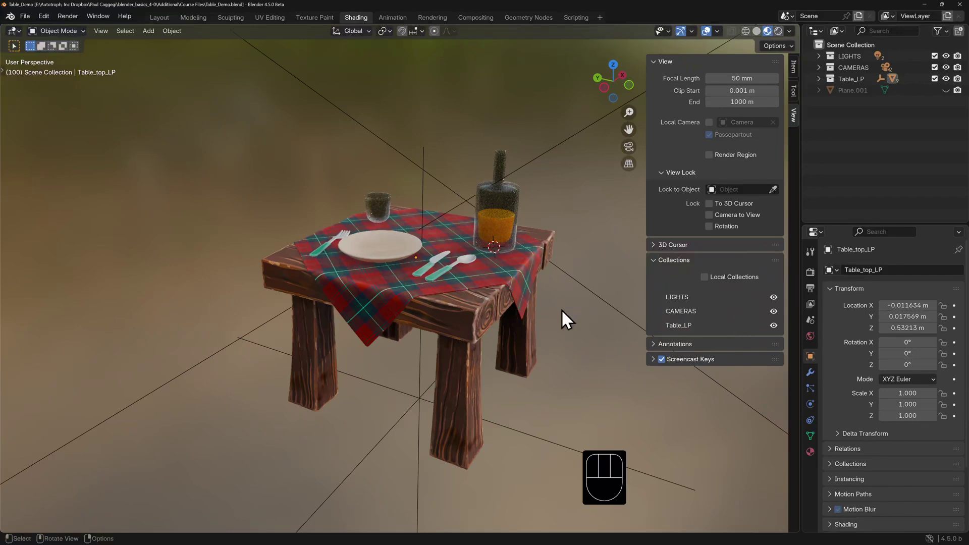
key("ctrl+space")
scroll(707, 298, "down", 6)
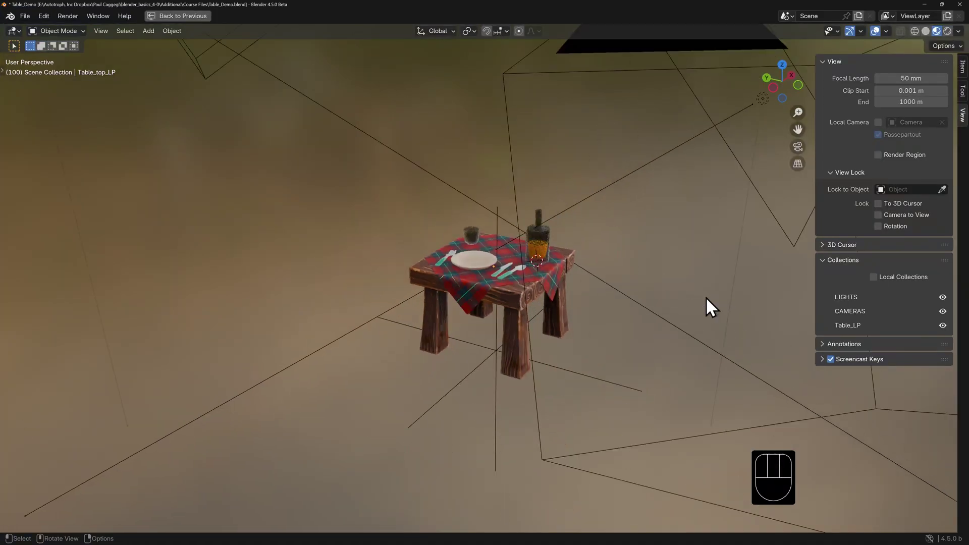
middle_click_drag(687, 295, 717, 306)
Hide and show again the LIGHTS, CAMERAS and Table_LP collections one at a time in the viewport.
left_click(941, 297)
left_click(941, 297)
left_click(944, 310)
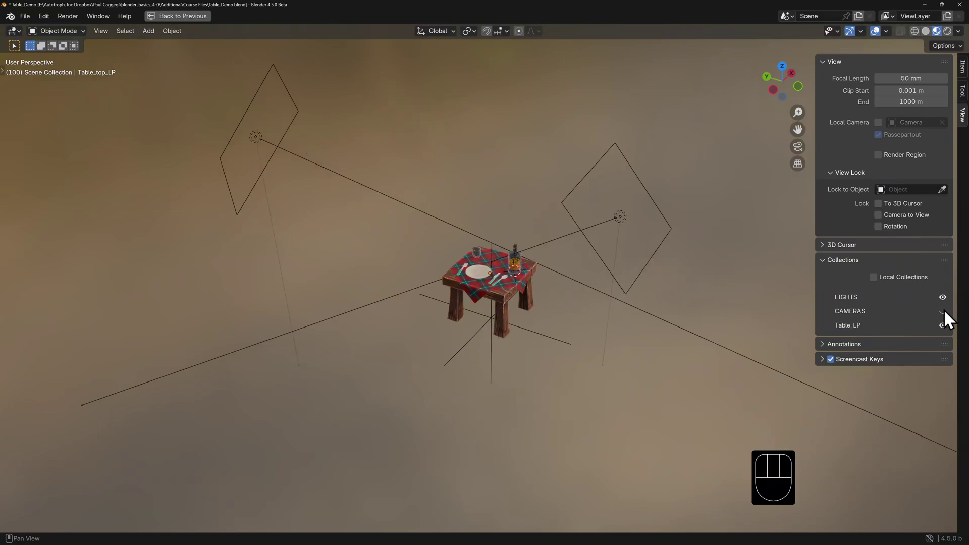
left_click(944, 311)
left_click(943, 325)
left_click(943, 325)
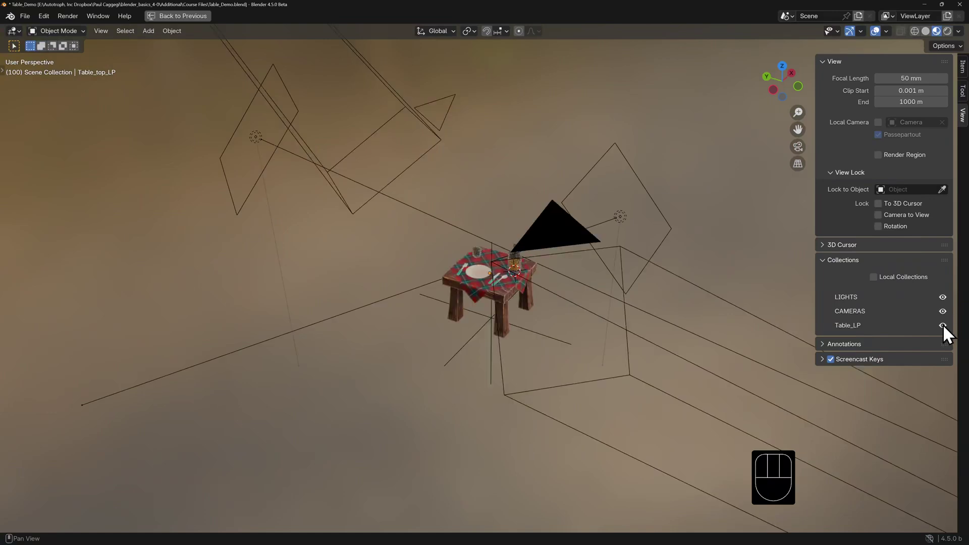
scroll(531, 313, "up", 2)
scroll(530, 313, "up", 1)
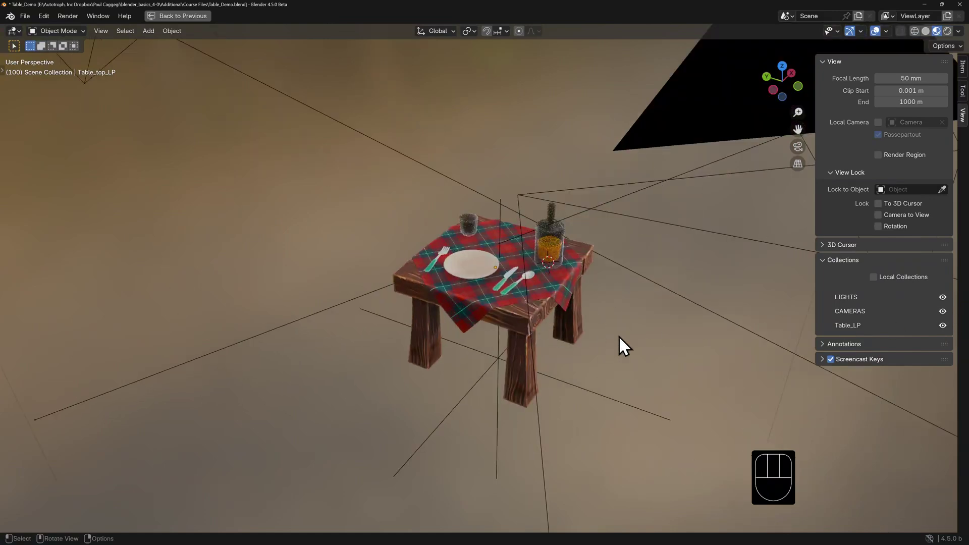
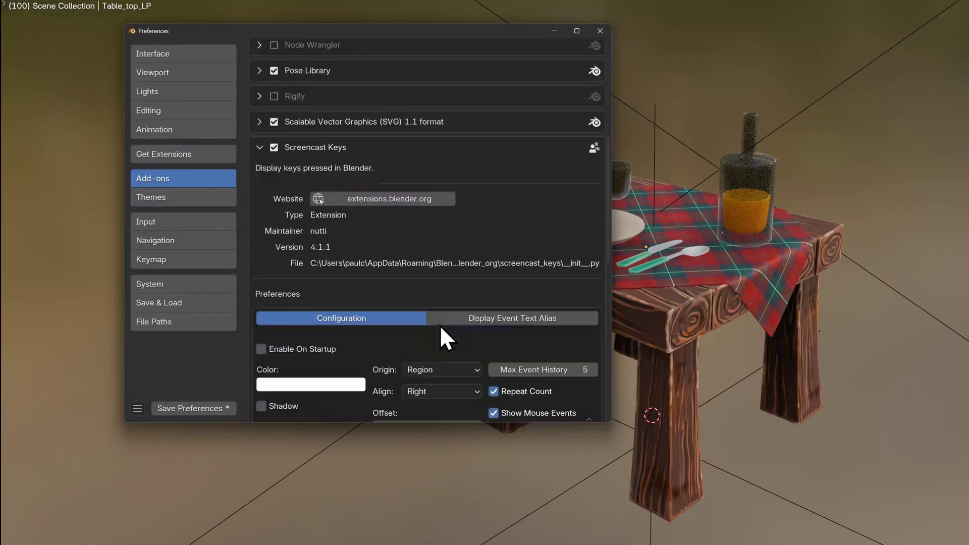
Enlarge the Preferences window, set the Screencast Keys add-on's panel category to "Key Overlays", and show that category in the viewport sidebar.
left_click_drag(612, 423, 725, 534)
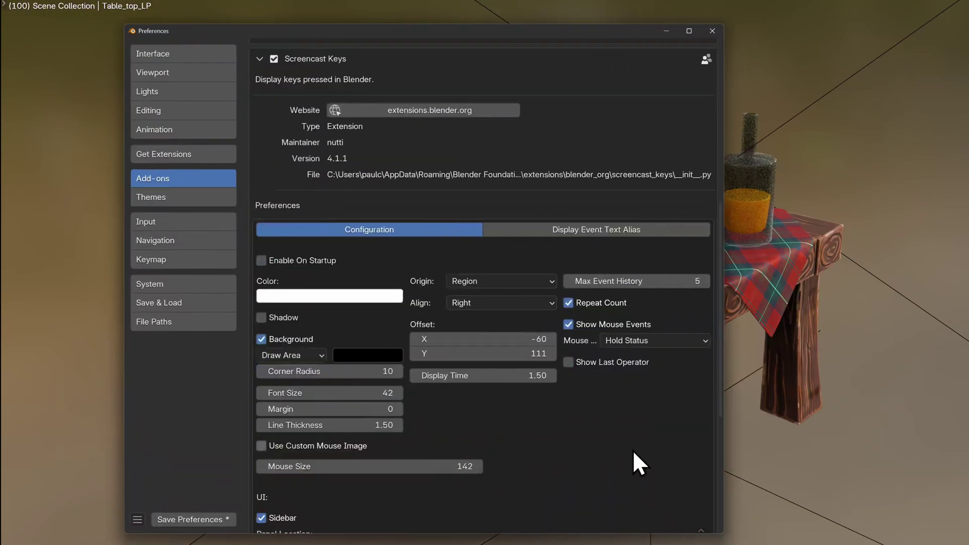
scroll(633, 452, "down", 6)
scroll(634, 452, "down", 4)
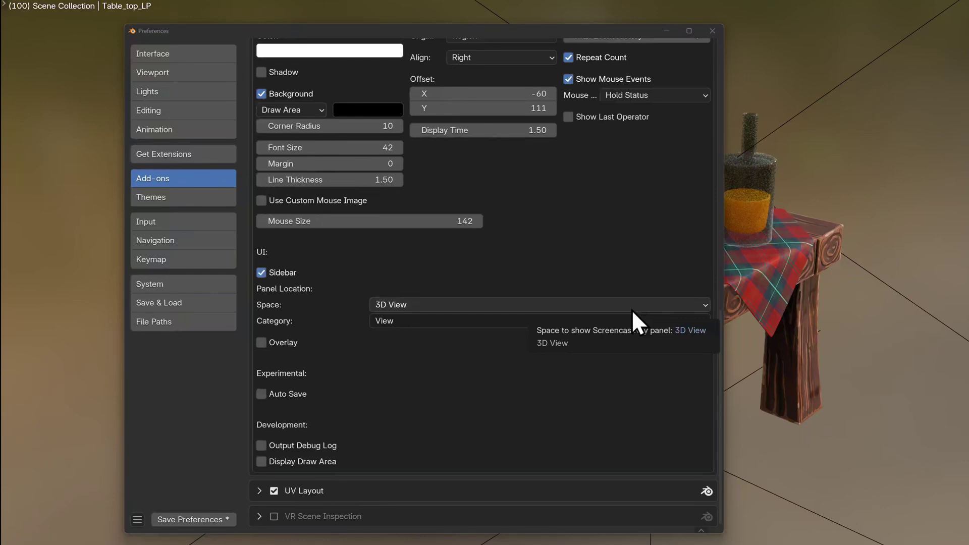
left_click(411, 321)
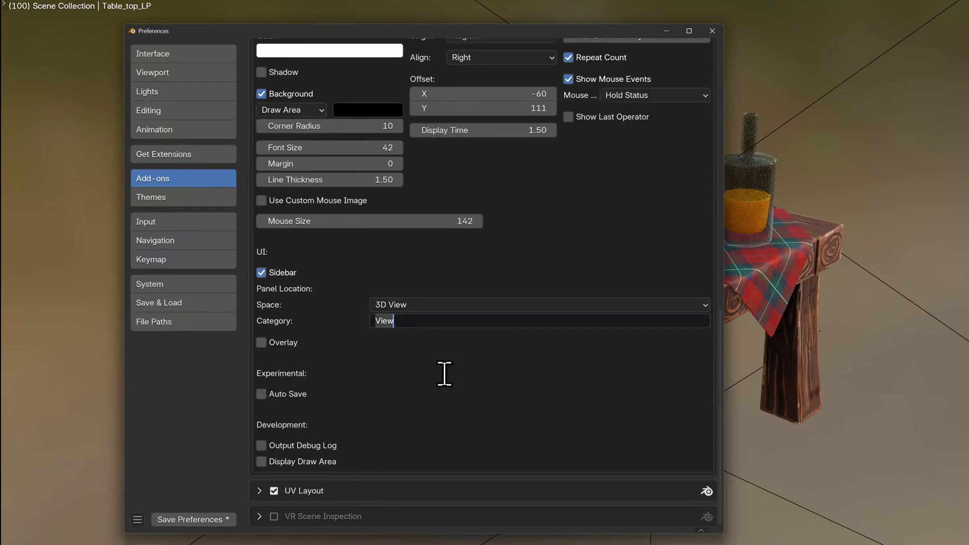
type("Key Overlays")
key("Return")
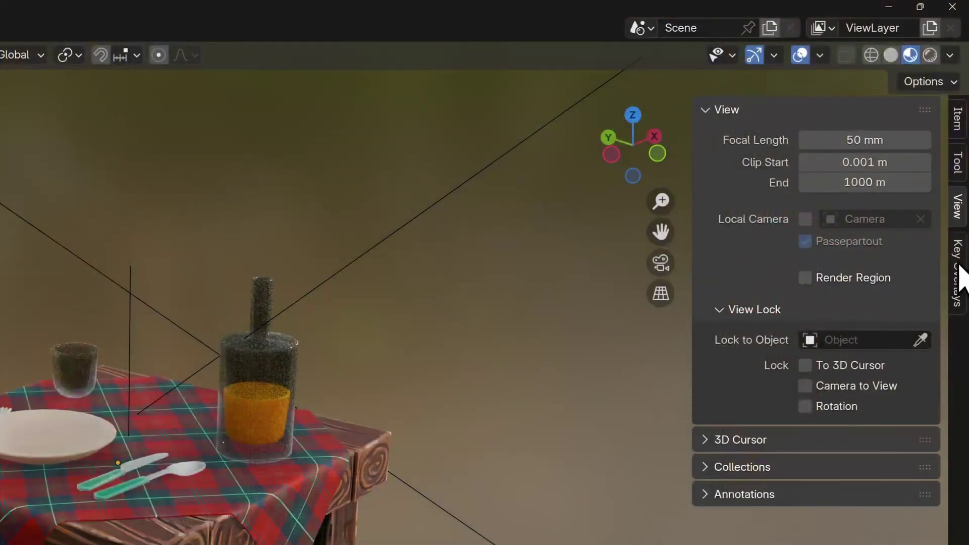
left_click(961, 269)
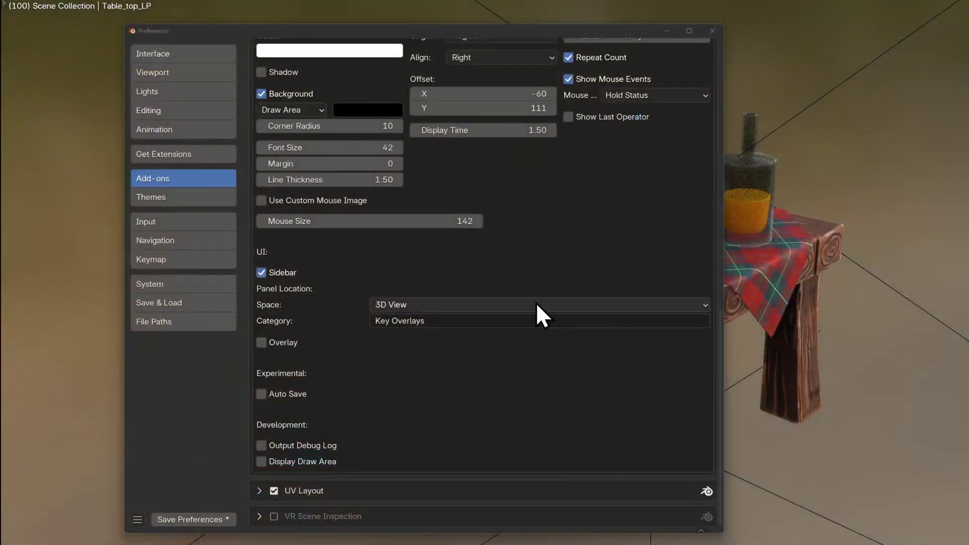
Set the Screencast Keys panel category to "View" and look through the add-on's settings in the viewport sidebar.
left_click(470, 320)
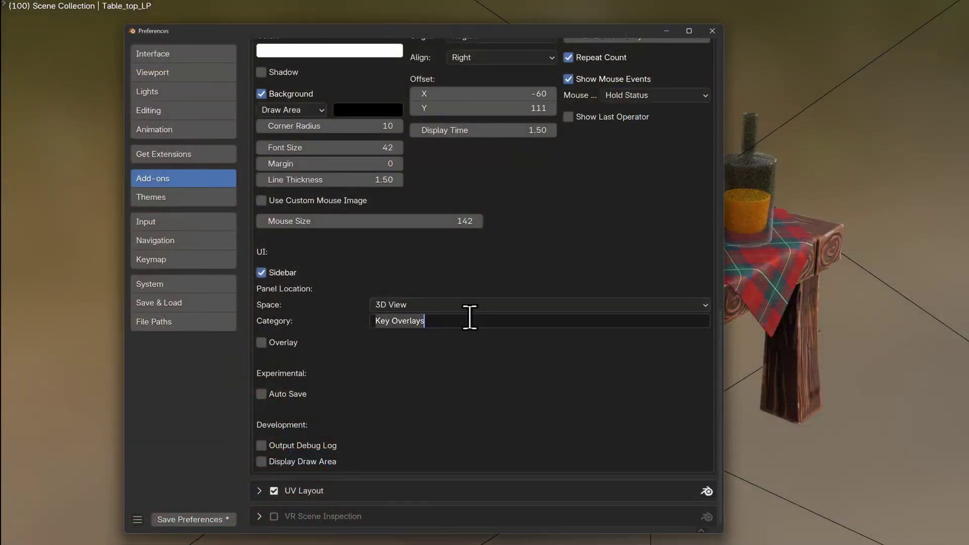
type("View")
key("Return")
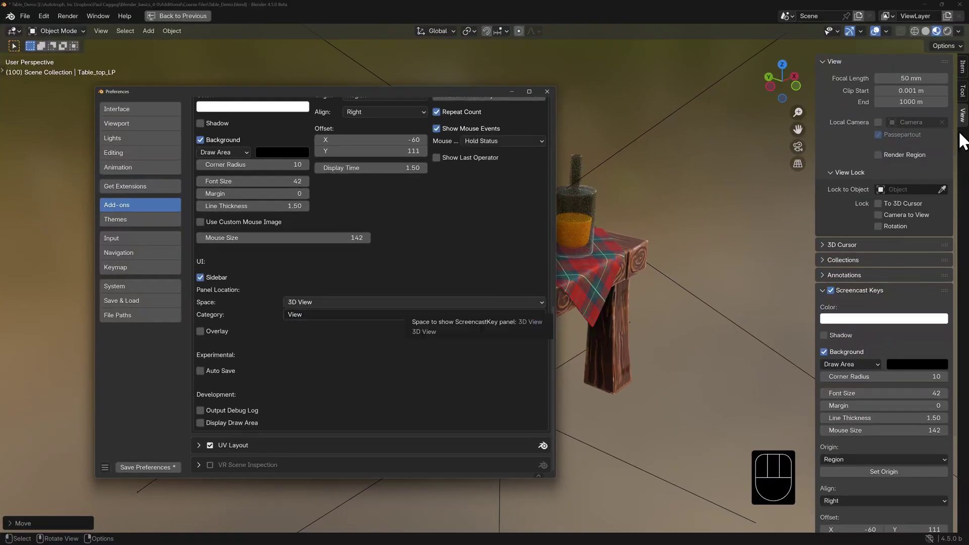
scroll(886, 288, "down", 5)
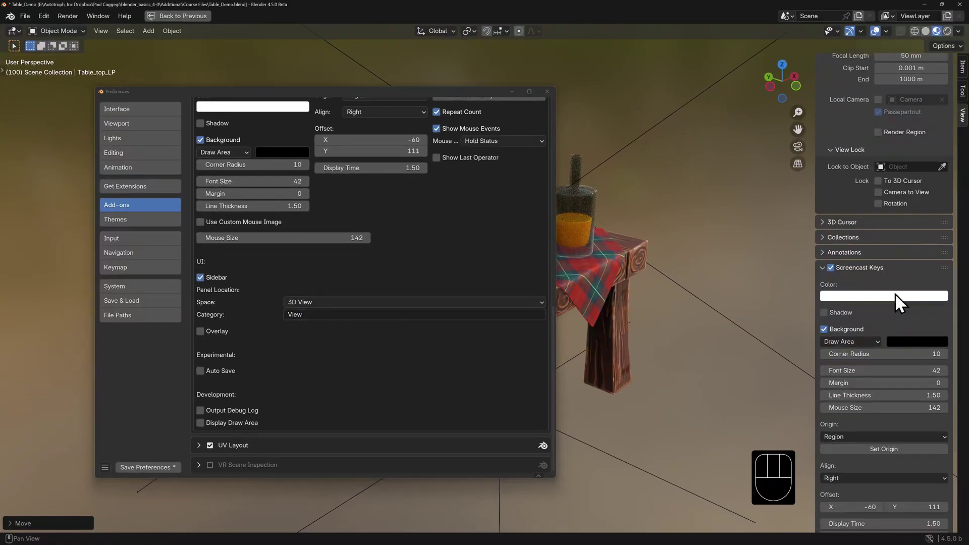
scroll(896, 292, "down", 1)
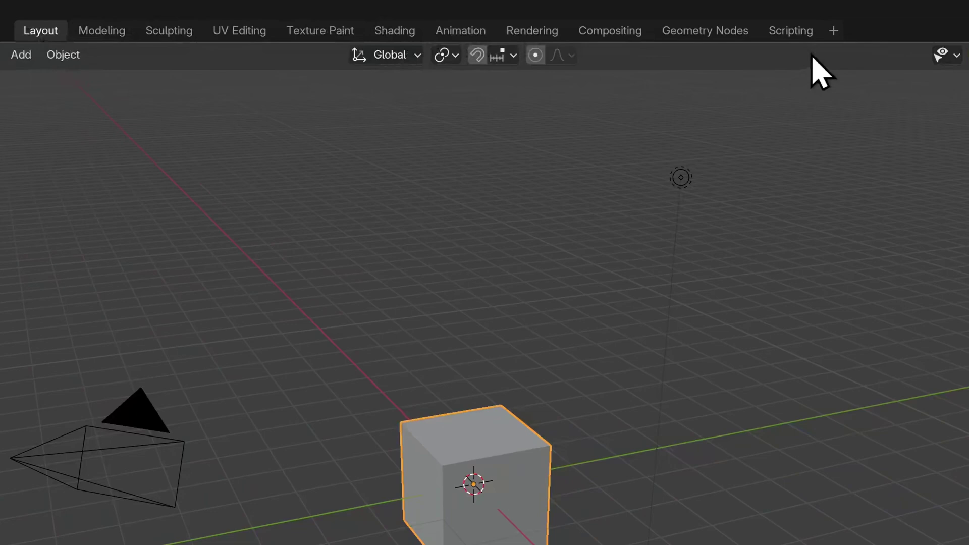
Switch to the Sculpting workspace and look at the available interaction modes, staying in Sculpt Mode.
left_click(168, 32)
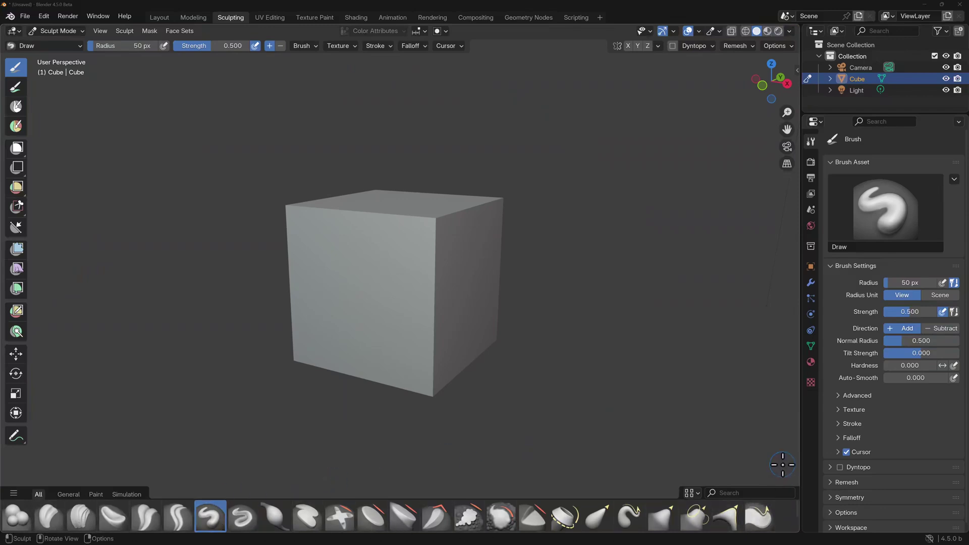
left_click(101, 29)
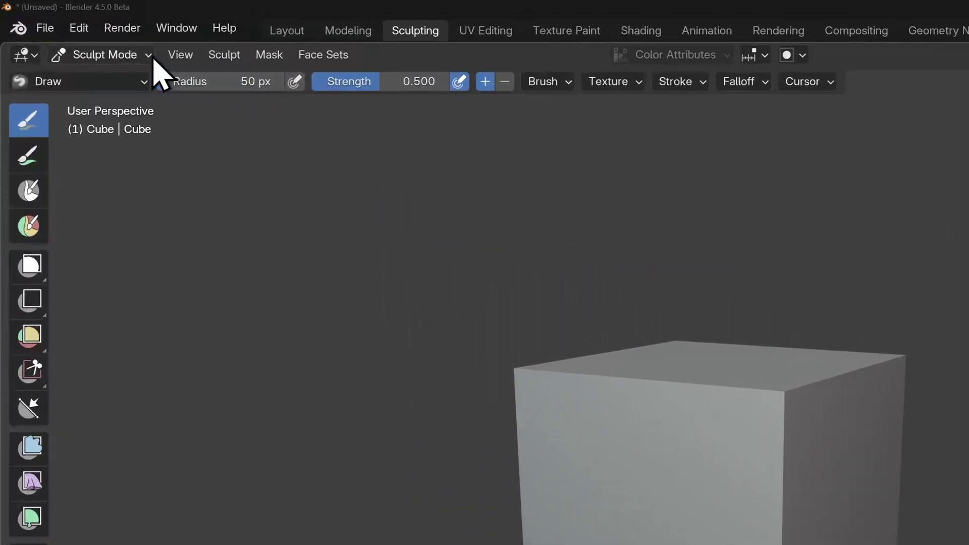
left_click(82, 31)
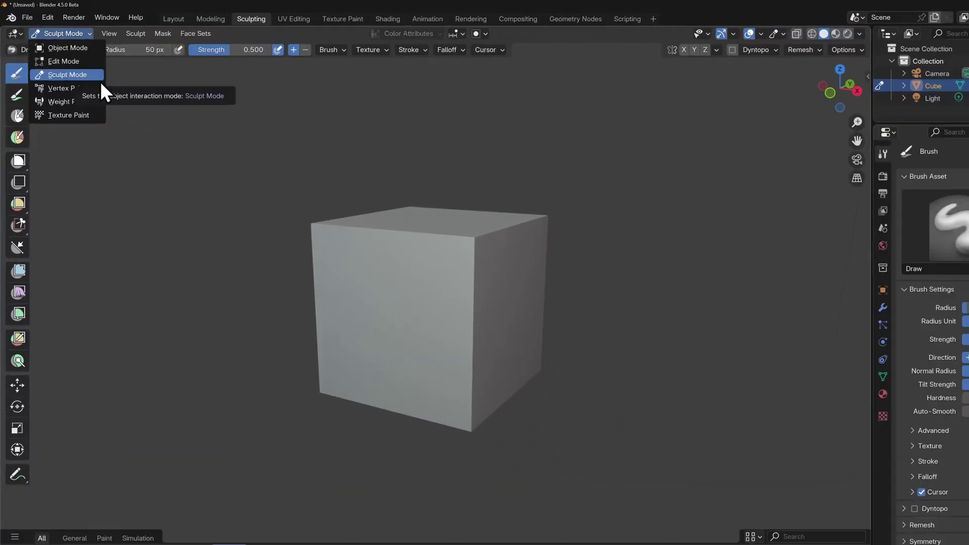
left_click(154, 127)
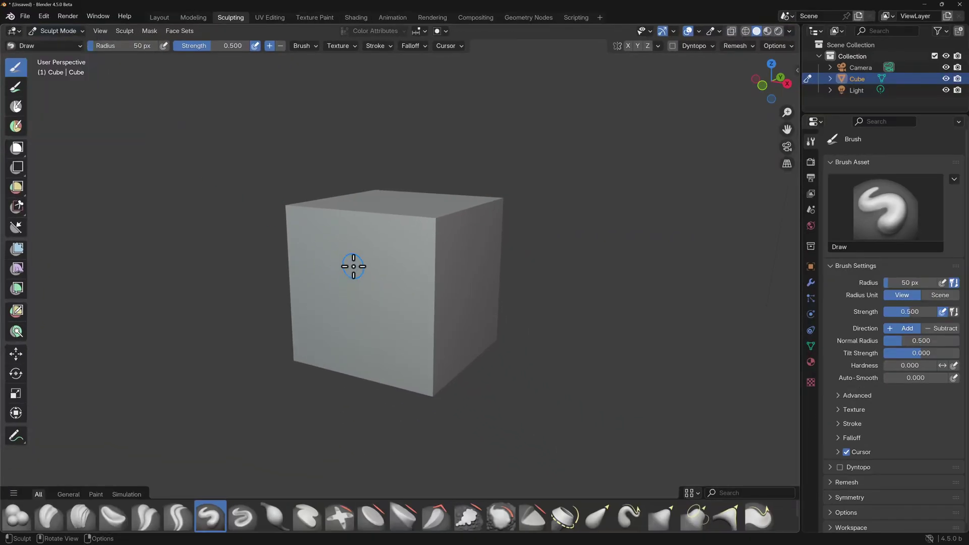
mouse_move(334, 259)
left_mouse_down()
mouse_move(367, 274)
mouse_move(330, 229)
mouse_move(497, 134)
left_mouse_up()
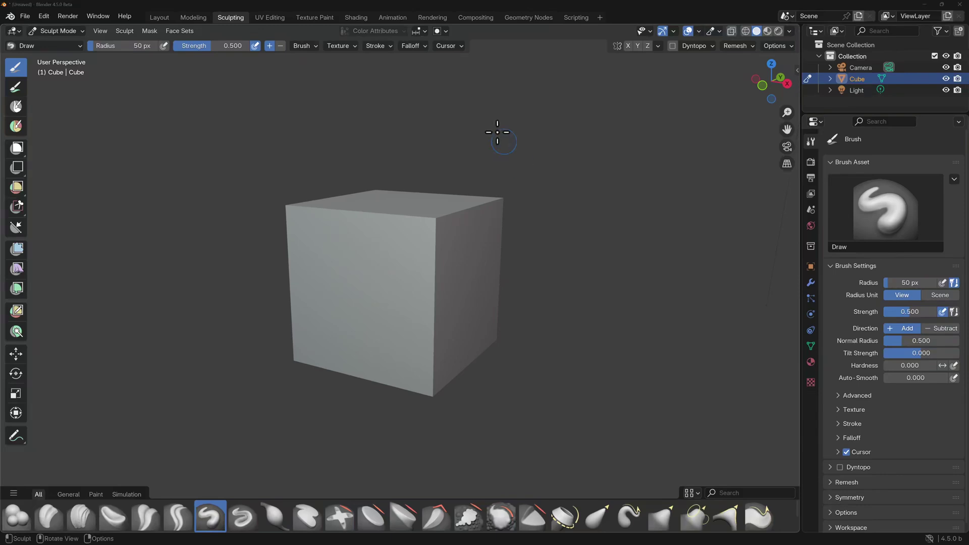
Switch to the Shading workspace and view the cube in its material preview viewport.
left_click(356, 17)
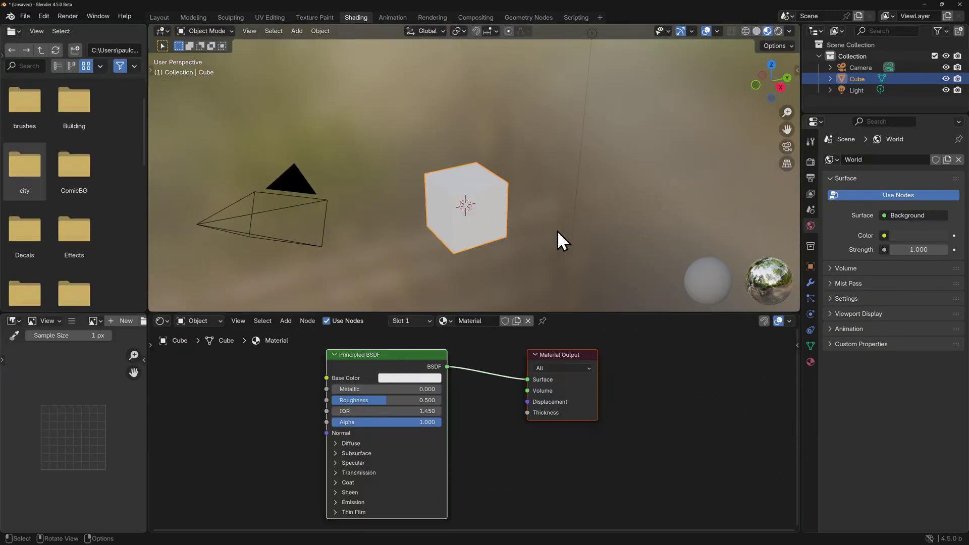
middle_click_drag(557, 231, 547, 227)
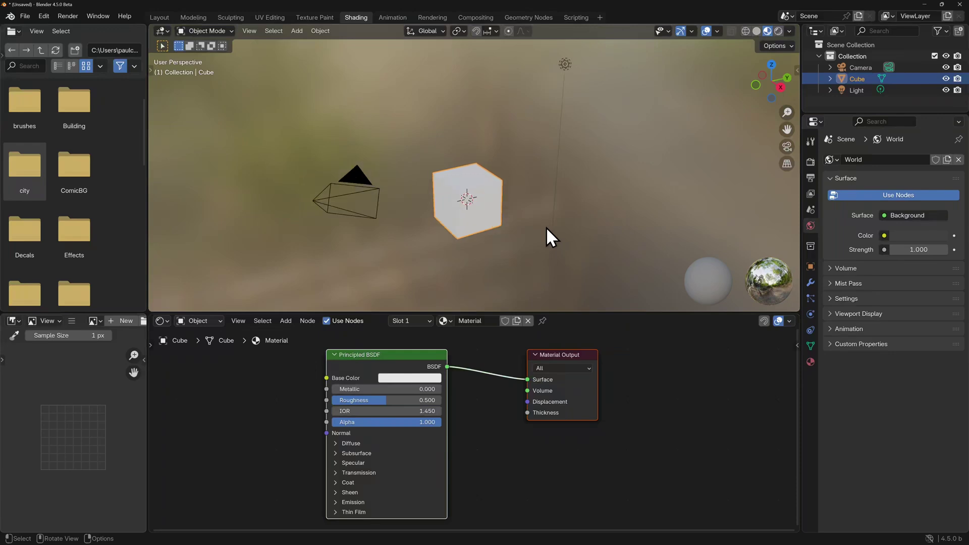
mouse_move(426, 247)
middle_mouse_down()
mouse_move(502, 253)
mouse_move(579, 184)
mouse_move(455, 195)
mouse_move(440, 236)
mouse_move(414, 241)
middle_mouse_up()
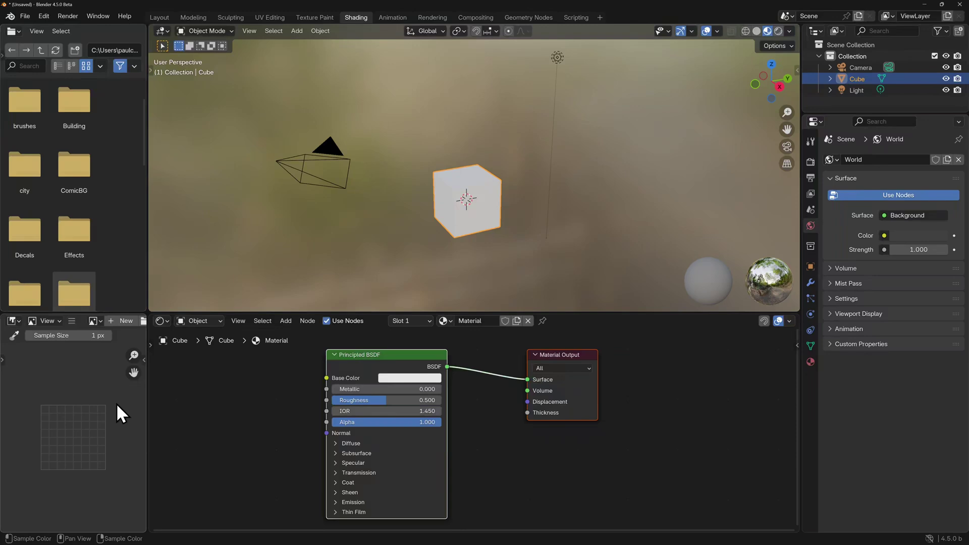
Open the grunge folder in the file browser and load Grey_Grunge3.jpg into the Image Editor.
scroll(129, 218, "up", 2)
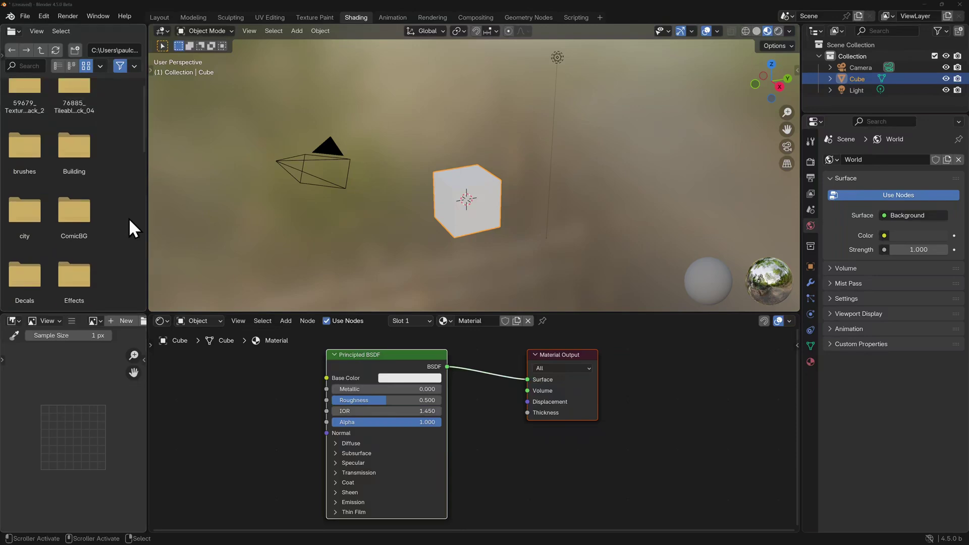
scroll(128, 218, "down", 2)
scroll(129, 218, "down", 4)
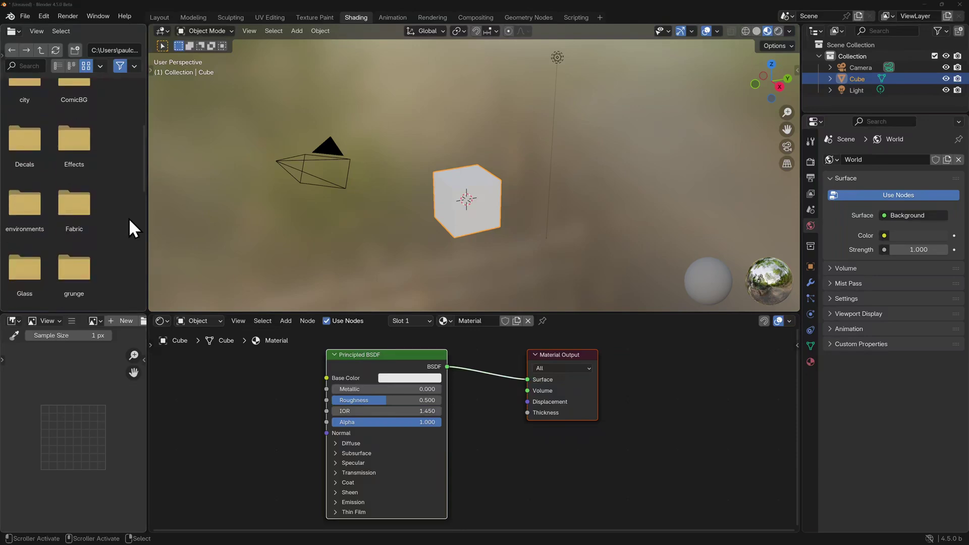
scroll(114, 216, "down", 2)
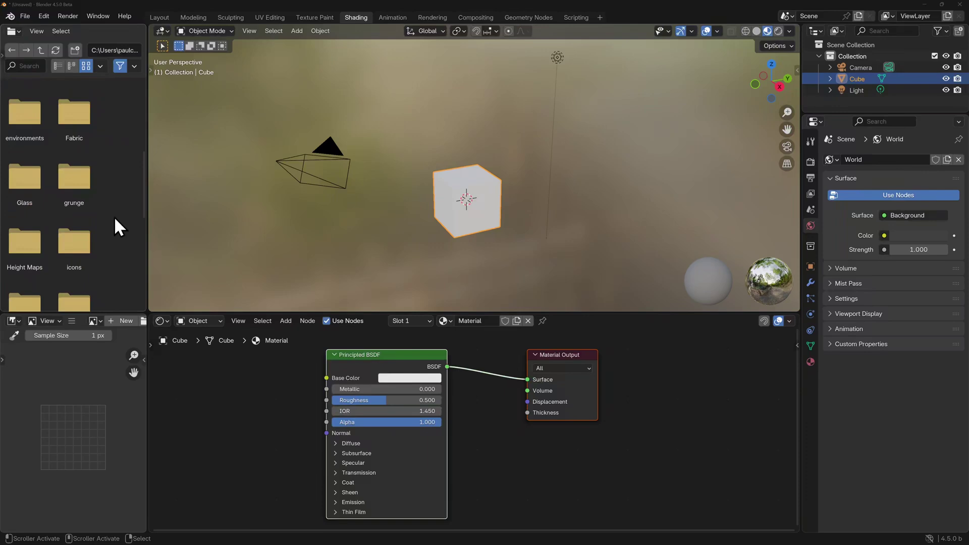
double_click(81, 182)
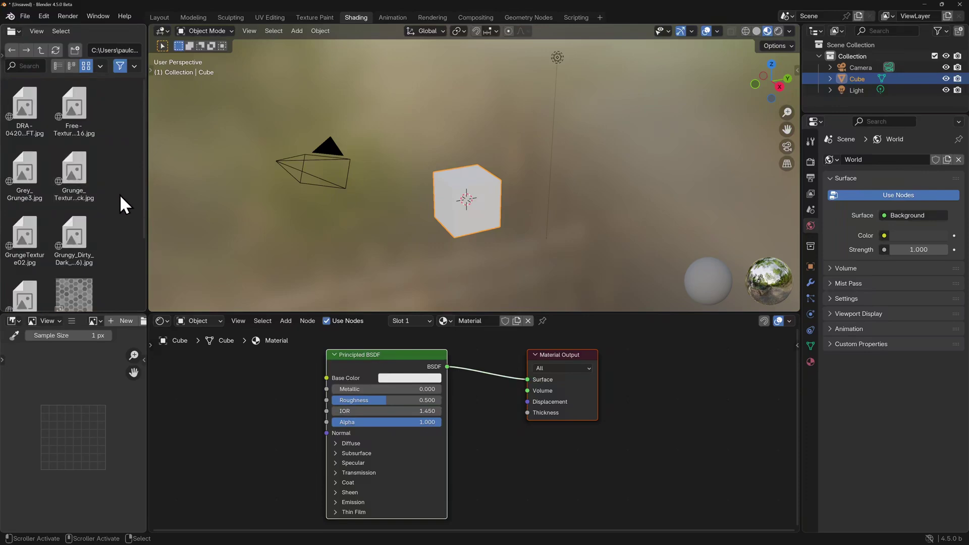
left_click_drag(24, 166, 73, 432)
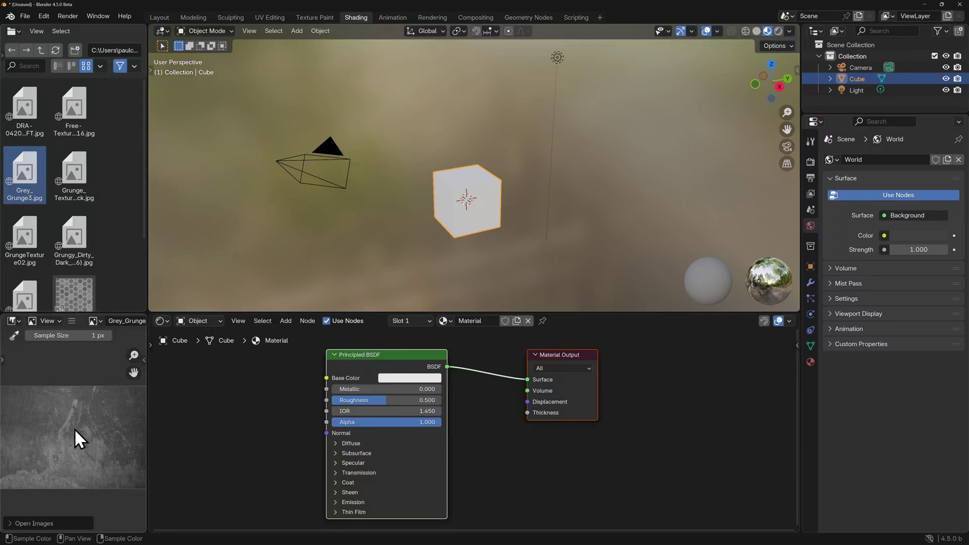
Add the Grunge_Texture stock image to the cube's material as an image texture node and connect its Color to Base Color.
left_click_drag(71, 165, 224, 415)
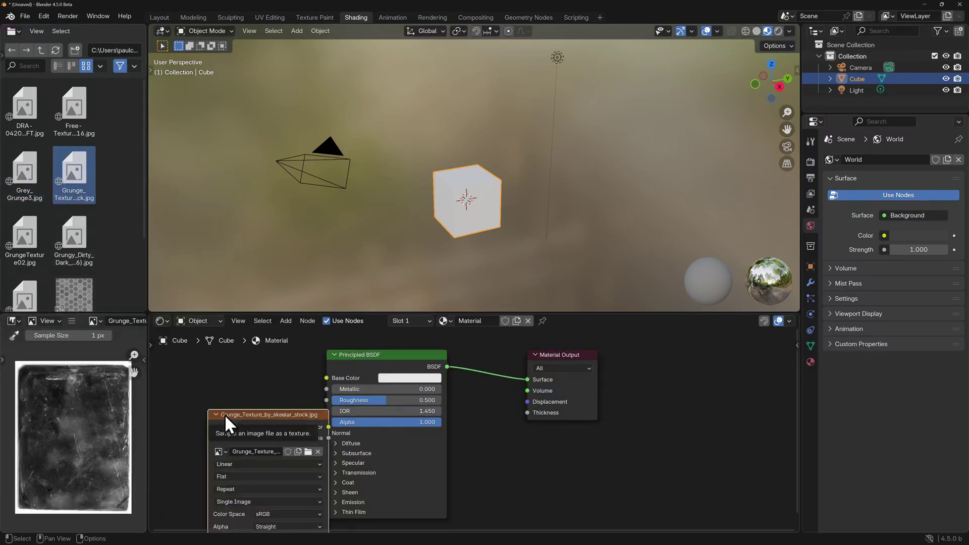
scroll(222, 413, "down", 1)
scroll(222, 414, "down", 1)
middle_click_drag(223, 413, 328, 399)
left_click_drag(394, 400, 334, 394)
left_click_drag(395, 399, 428, 371)
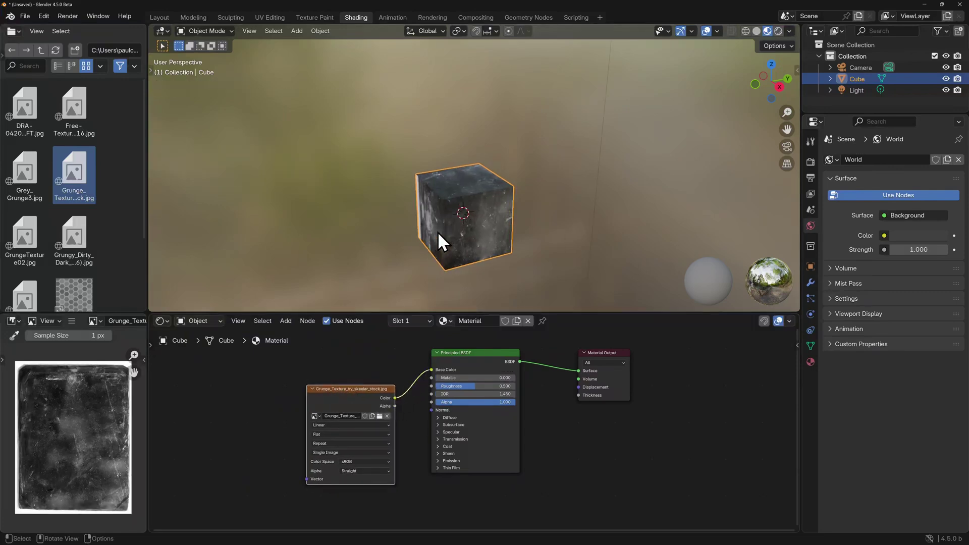
middle_click_drag(387, 238, 419, 237)
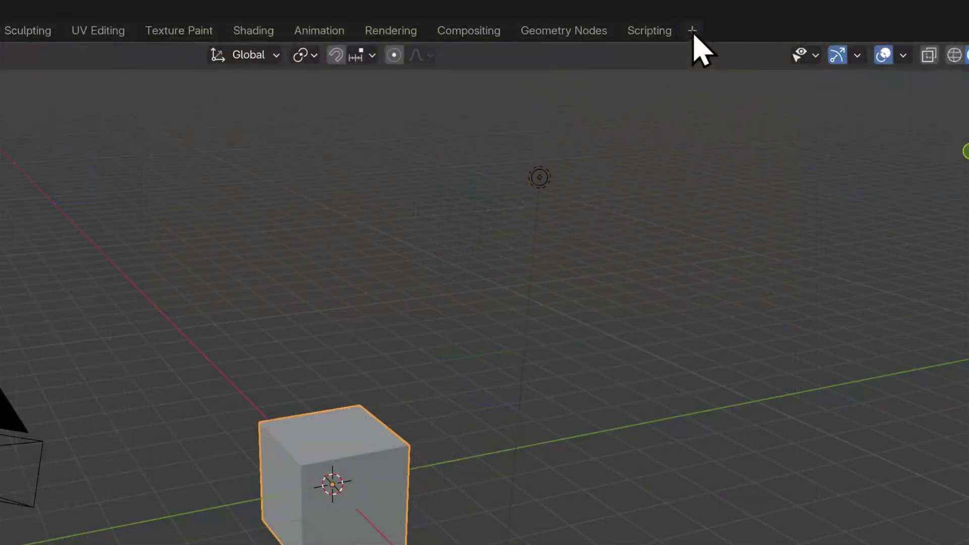
Duplicate the Layout workspace and rename the copy as "My Custom Layout".
left_click(694, 34)
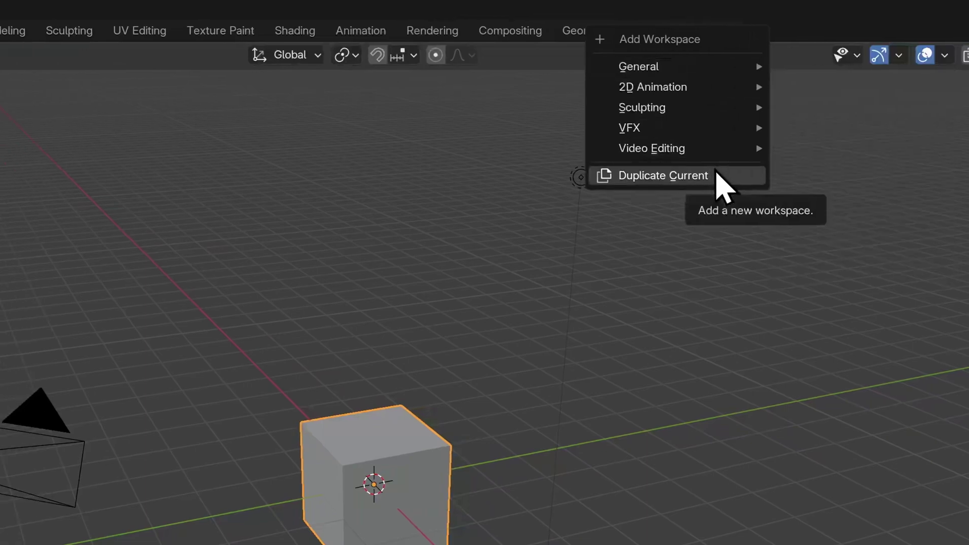
left_click(717, 176)
double_click(11, 33)
type("My")
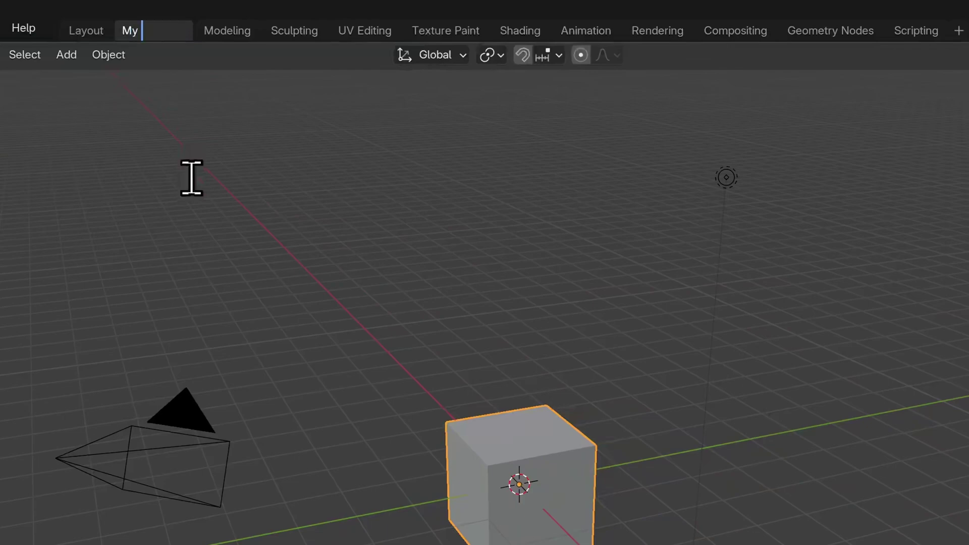
type(" Custom Layout")
key("Return")
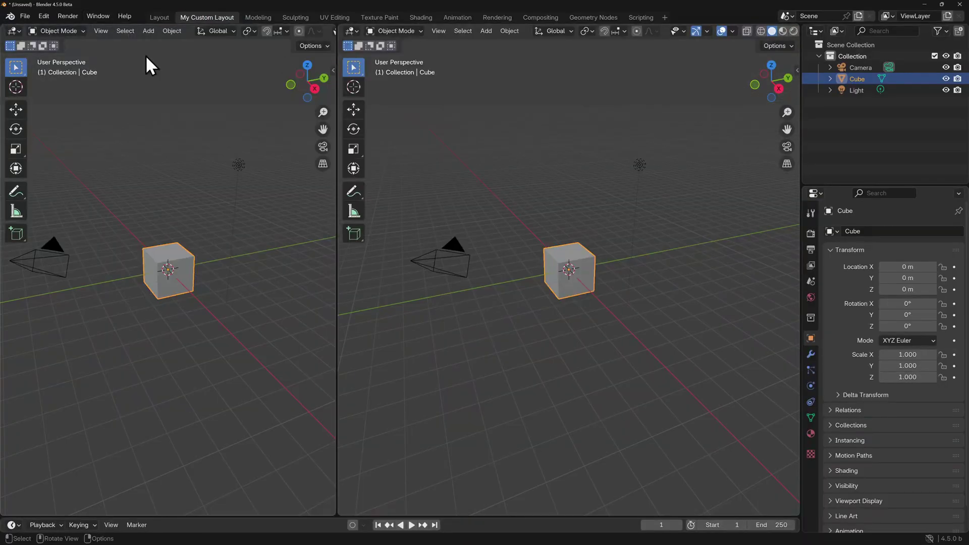
Turn the left 3D viewport into an Asset Browser and split off a Shader Editor area beneath it.
left_click(13, 31)
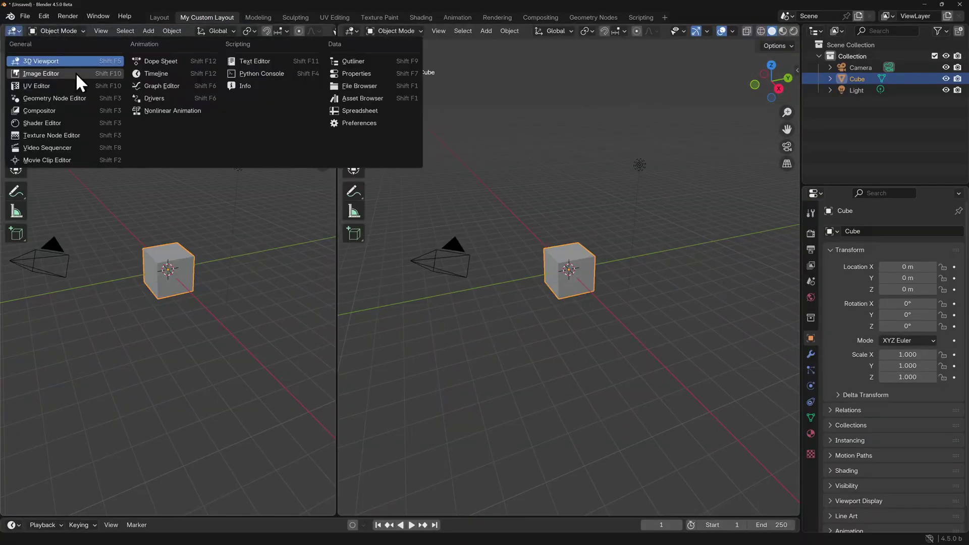
left_click(363, 98)
left_click_drag(335, 512, 324, 303)
left_click(13, 310)
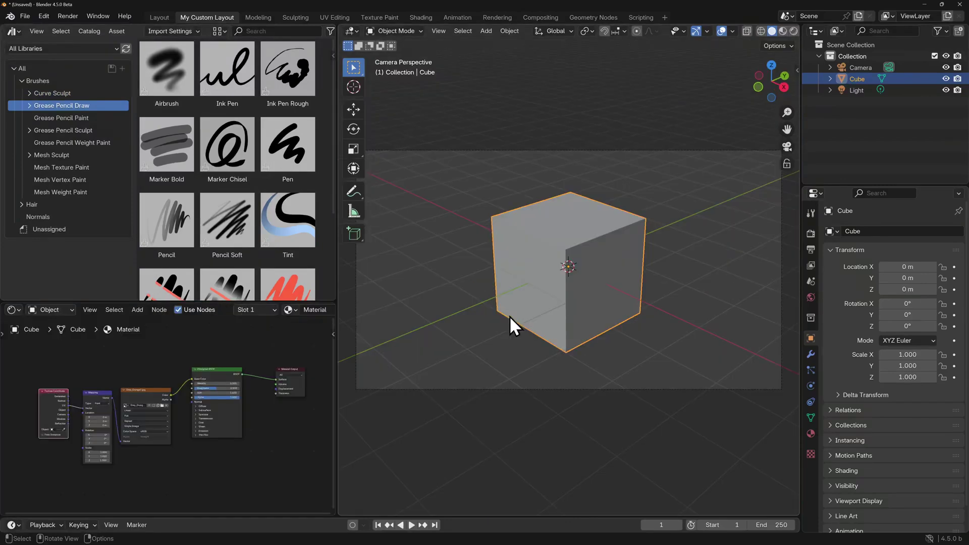
Show the 3D viewport's sidebar, switch its shading to Material Preview and enable the HDRI Preview overlay.
key("n")
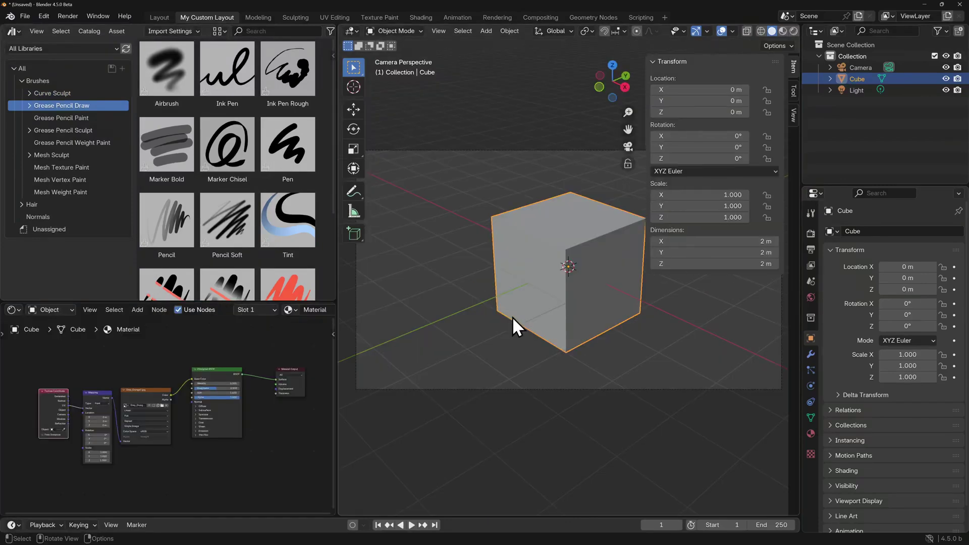
left_click(783, 30)
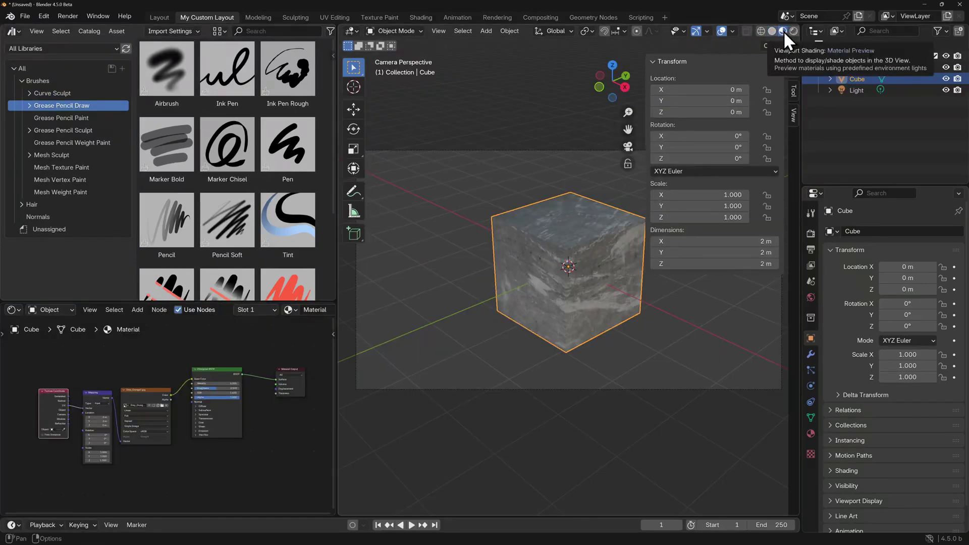
left_click(732, 30)
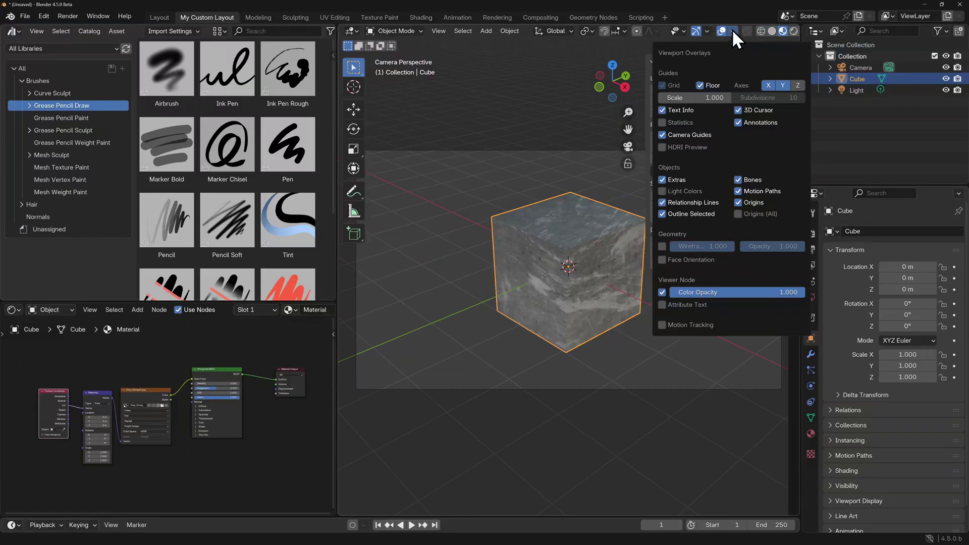
left_click(663, 147)
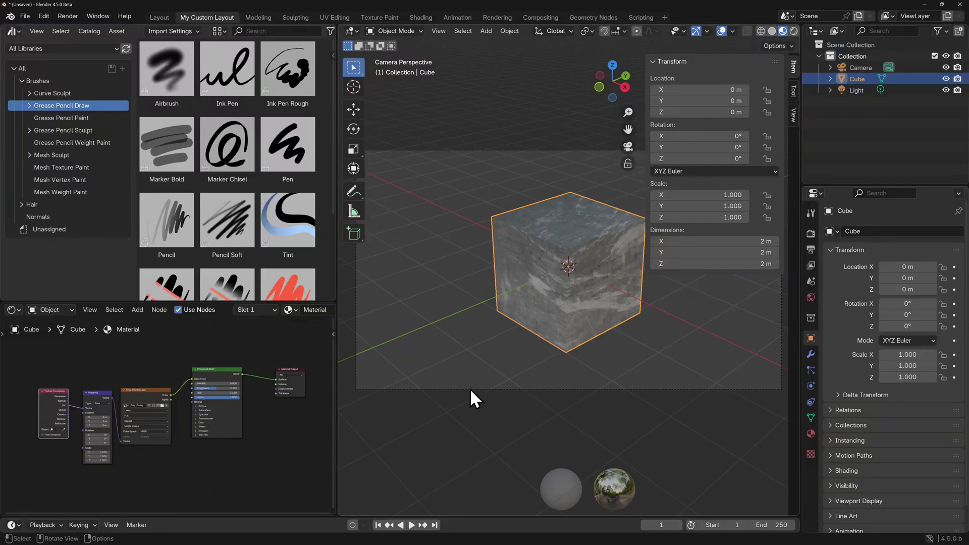
View the splash screen's file templates and create a new 2D Animation file without saving the current changes.
left_click(10, 16)
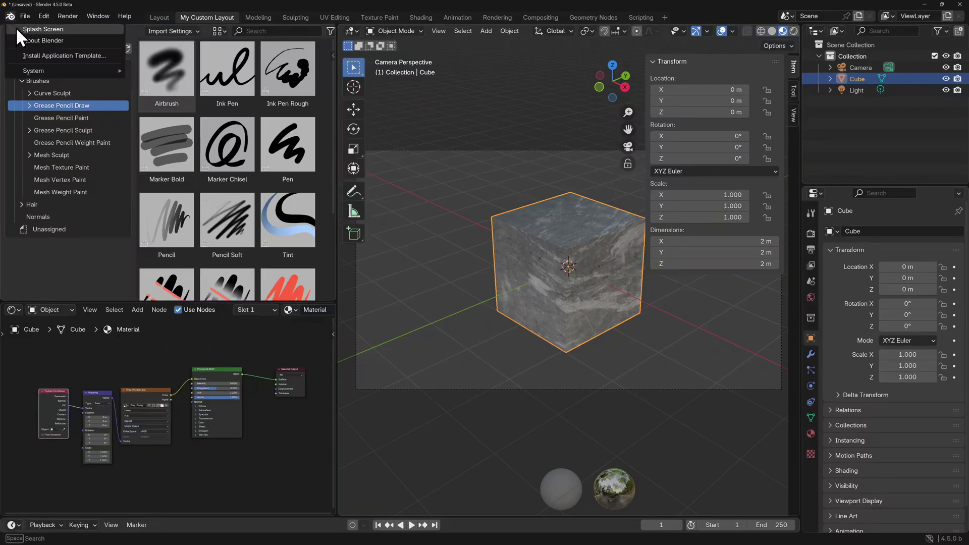
left_click(56, 28)
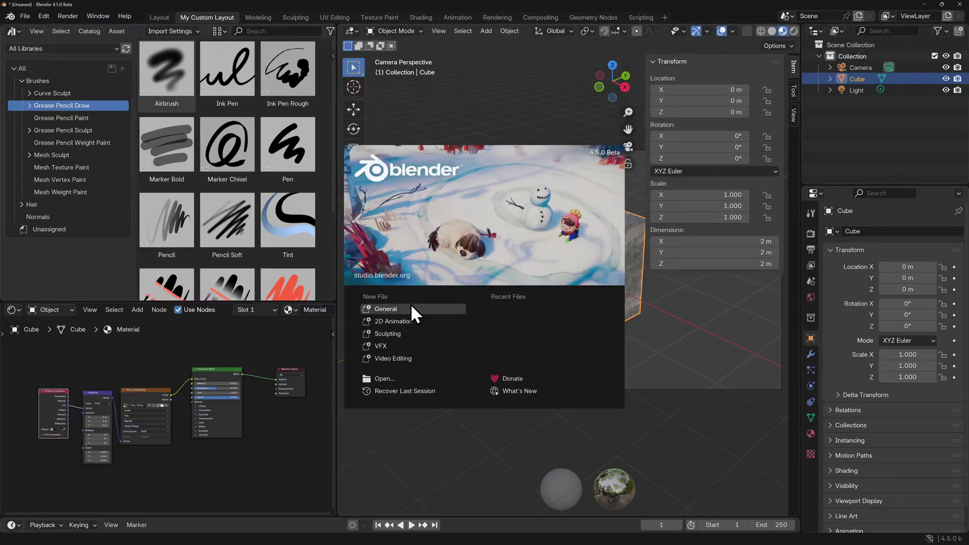
left_click(26, 14)
left_click(26, 14)
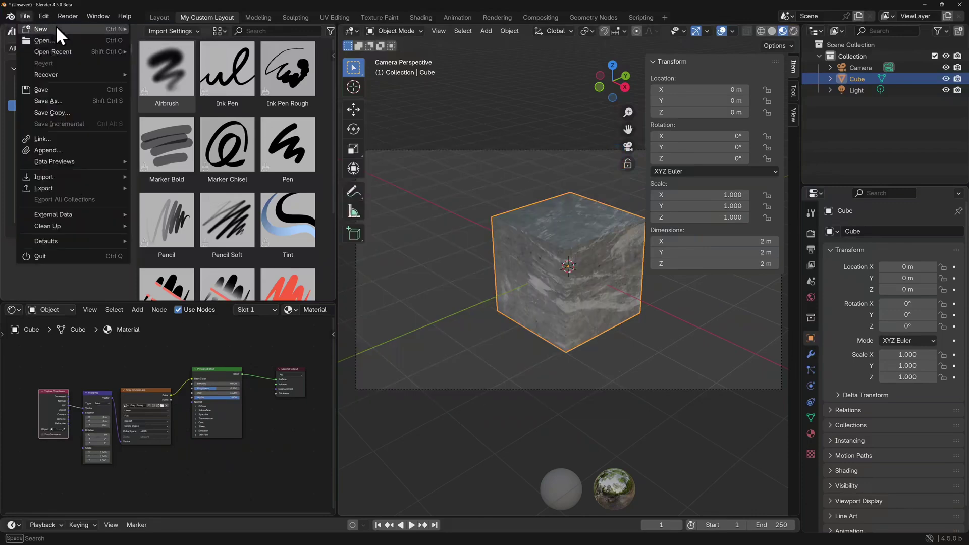
mouse_move(57, 29)
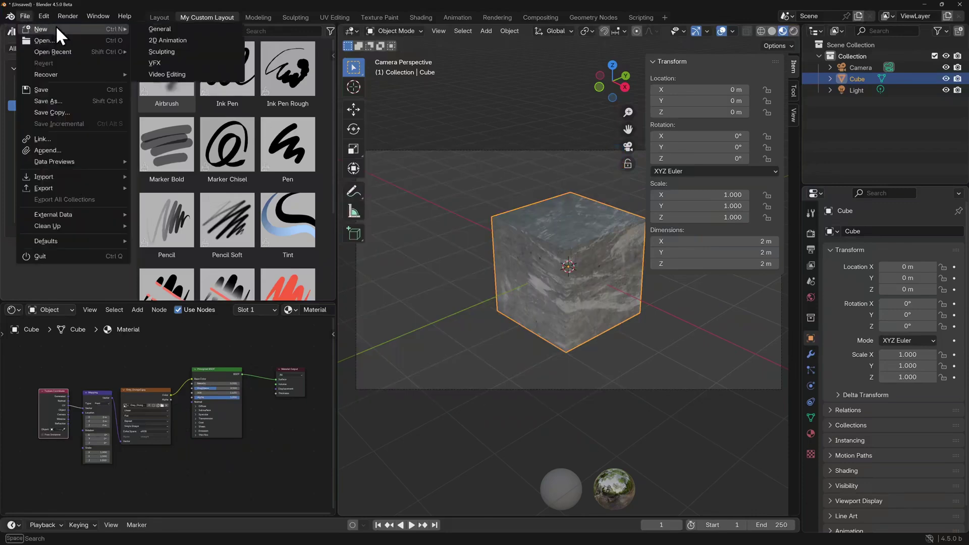
left_click(193, 41)
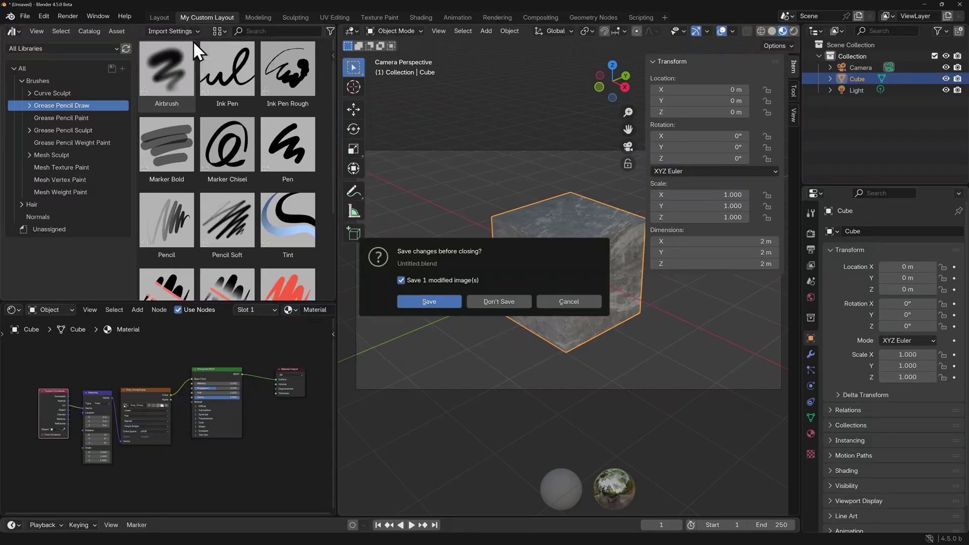
left_click(499, 300)
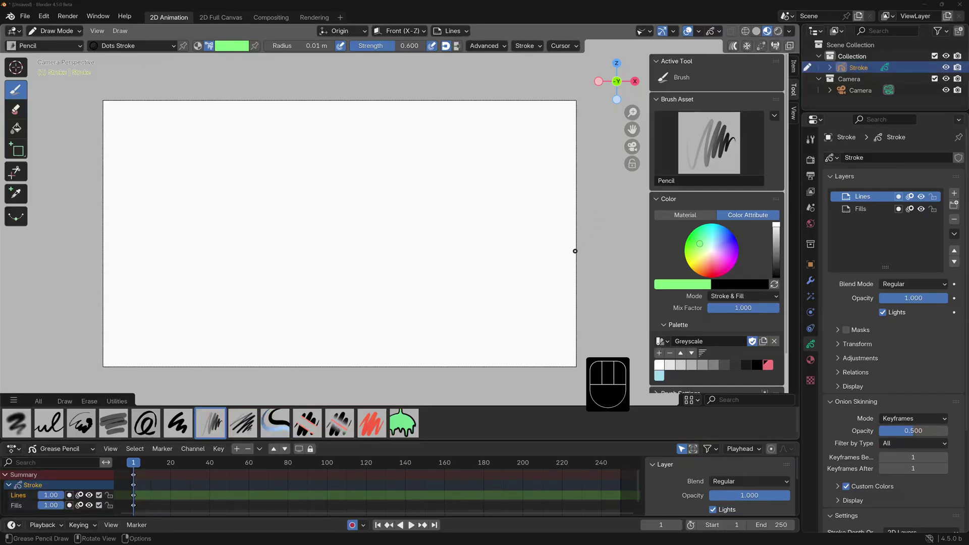
middle_click_drag(575, 251, 162, 327)
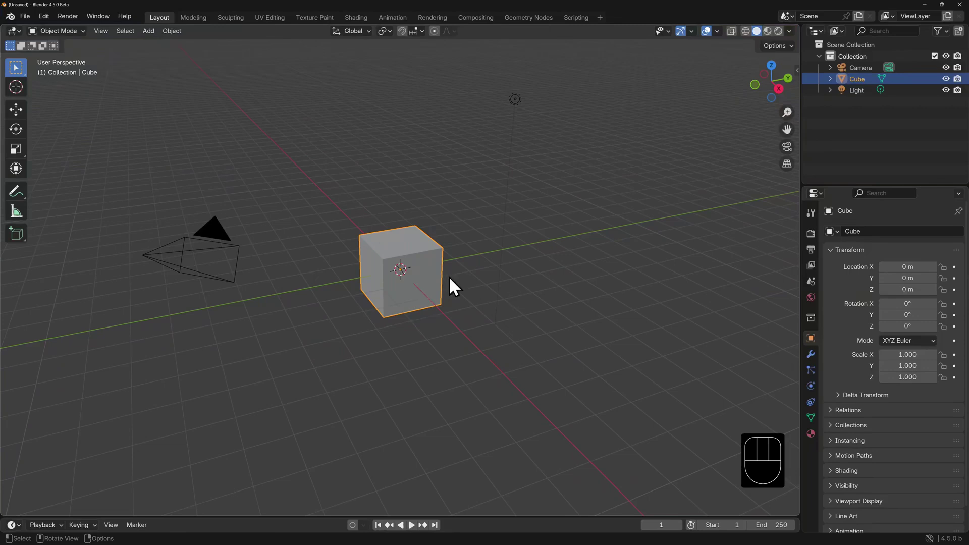
Delete the default cube and add a Monkey mesh in its place.
key("x")
left_click(419, 281)
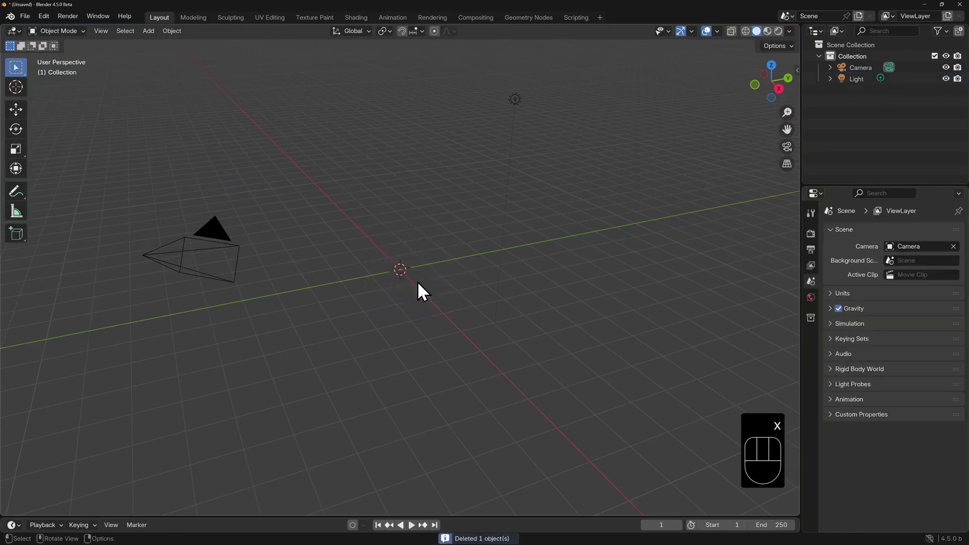
key("shift+a")
mouse_move(407, 296)
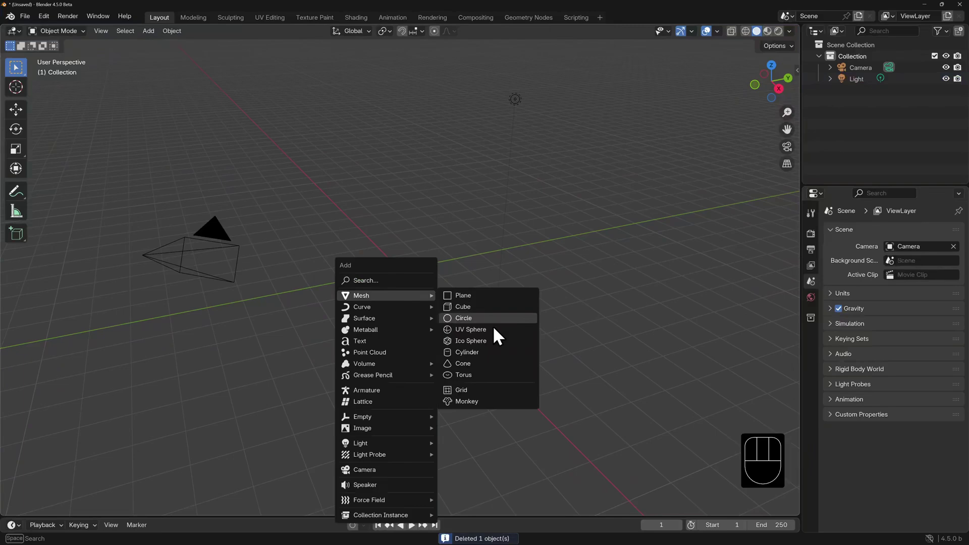
left_click(473, 401)
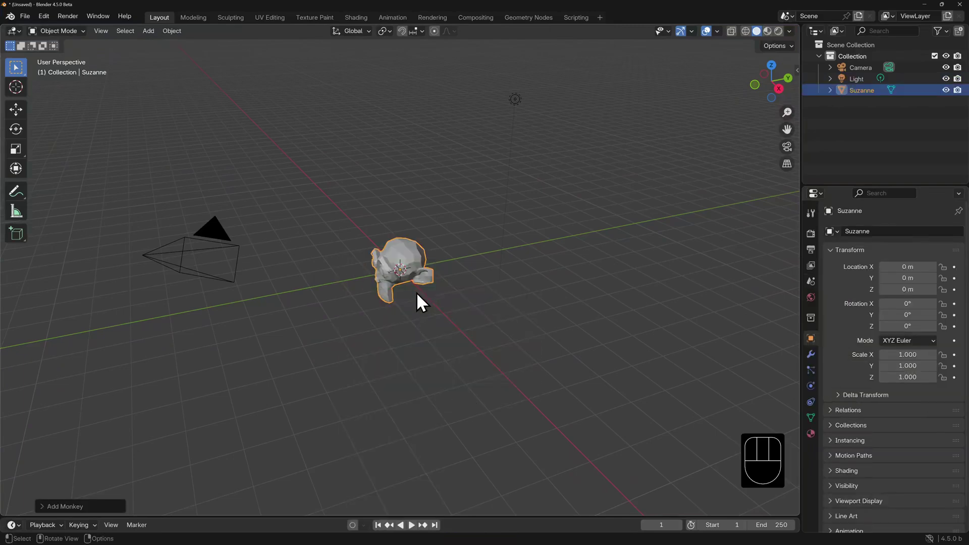
From the right side view, rotate the monkey to -35° about X and raise it along Z to about 0.56 m.
key("KP_3")
scroll(429, 292, "up", 4)
key("r")
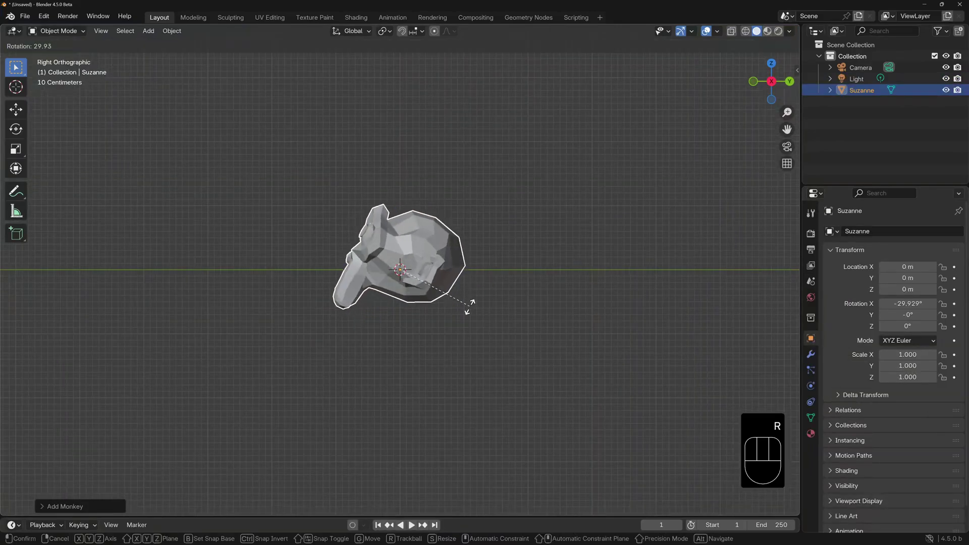
left_click(467, 311)
key("g")
key("z")
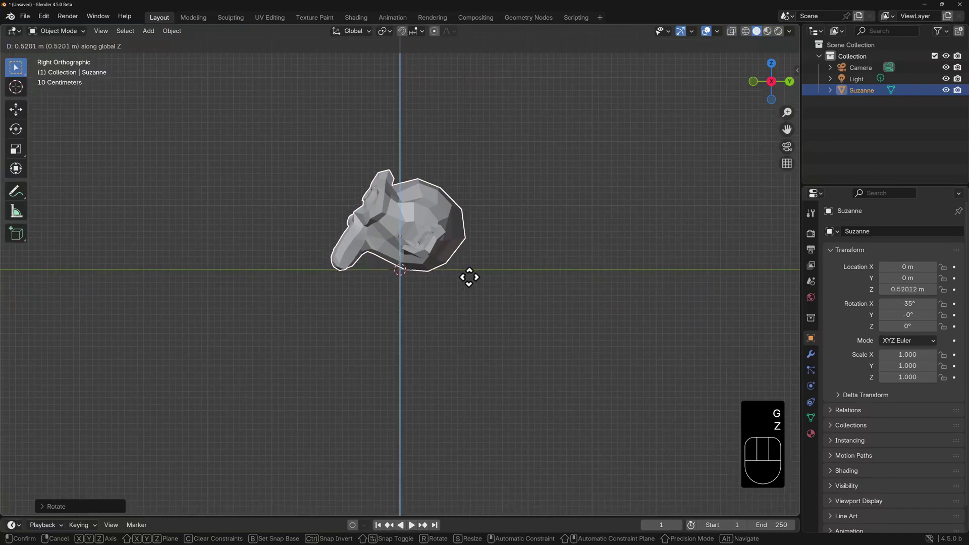
left_click(468, 276)
Look through the camera and raise it along Z to about 5.53 m, fitting the camera frame in the view.
middle_click_drag(468, 276, 471, 283)
key("KP_0")
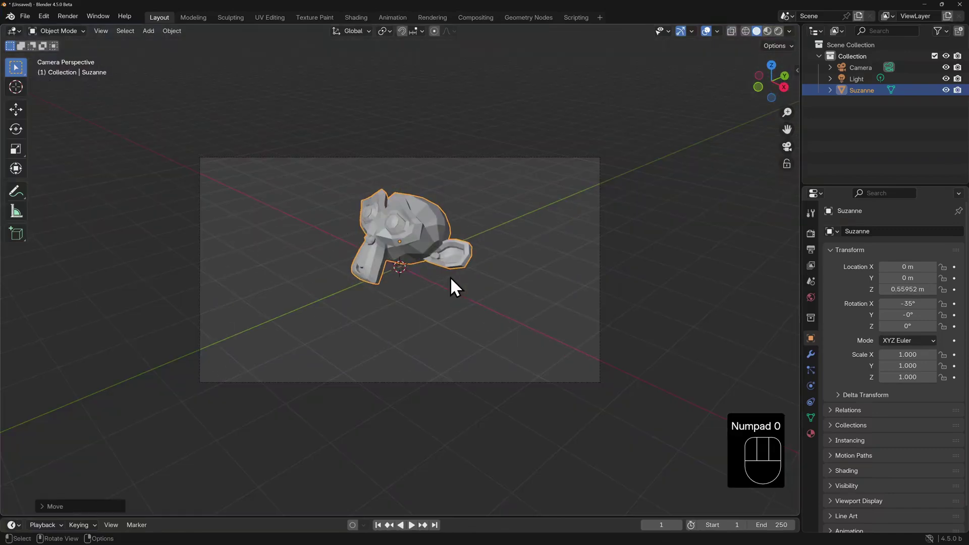
left_click(616, 134)
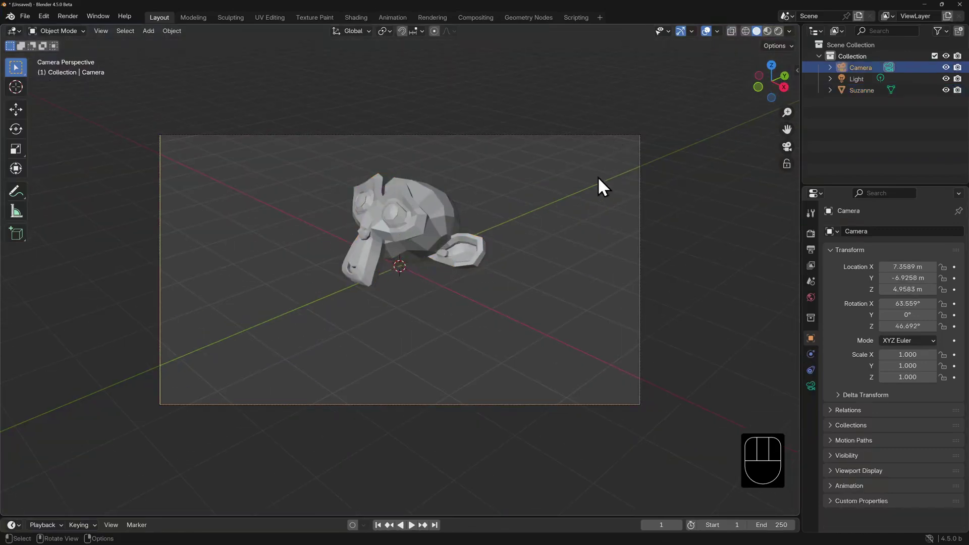
key("g")
key("z")
left_click(588, 126)
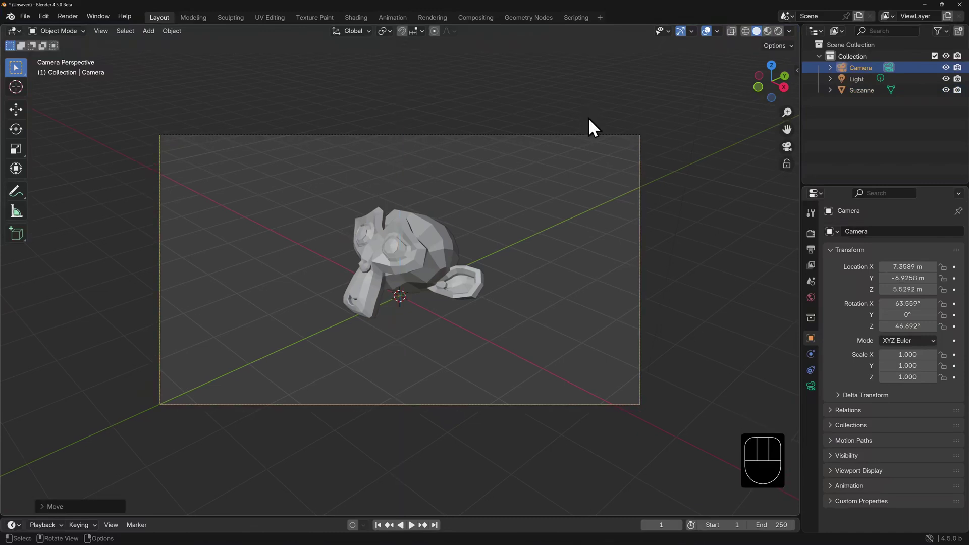
key("Home")
Overwrite the startup file with the current monkey scene and create a new General file from it.
left_click(24, 16)
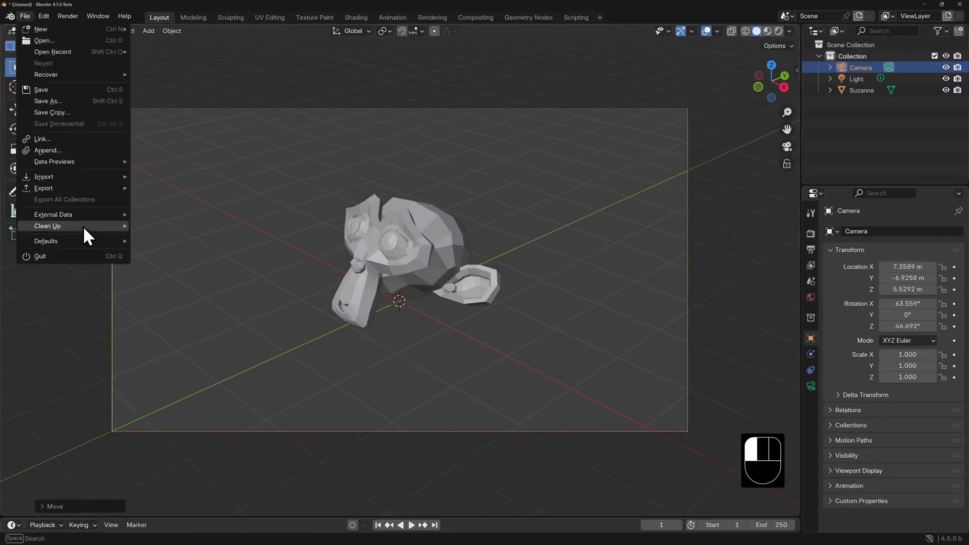
mouse_move(76, 239)
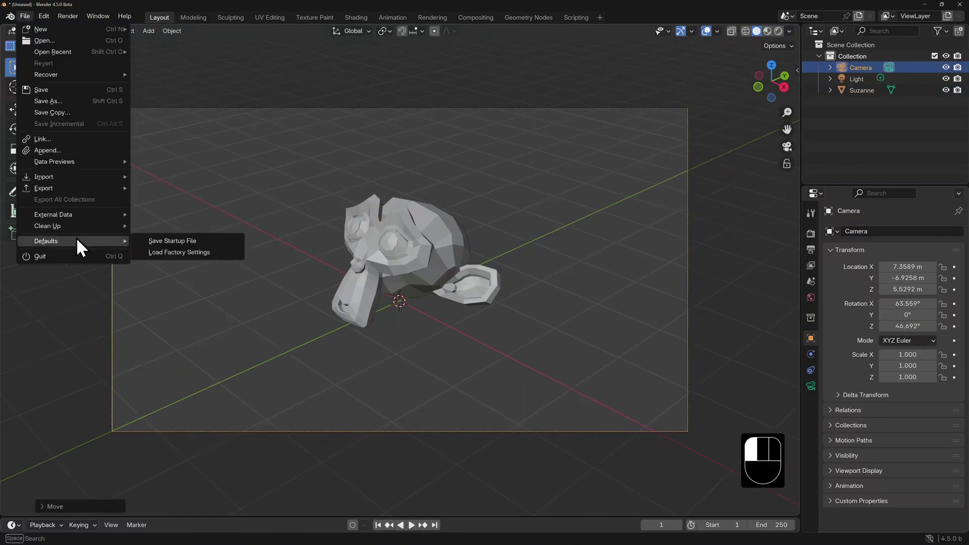
left_click(216, 241)
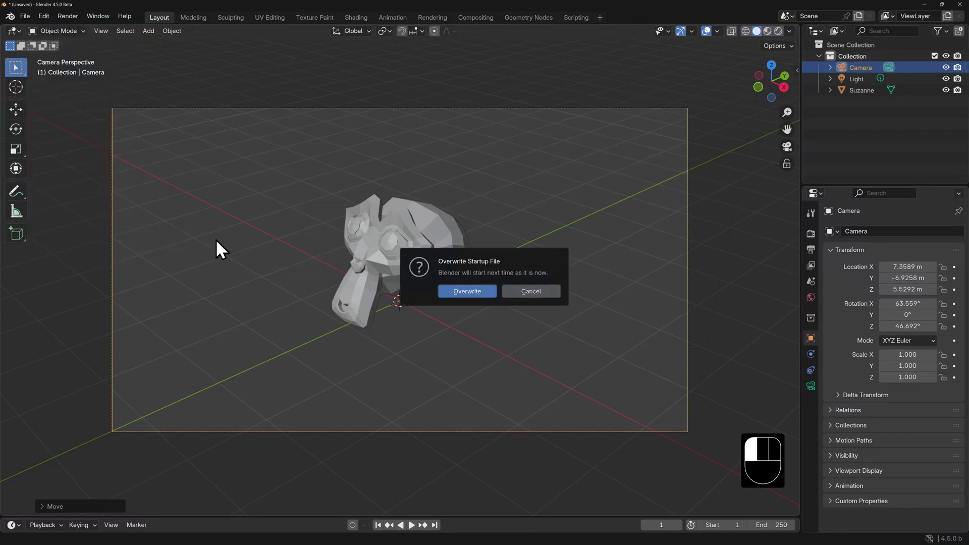
left_click(462, 292)
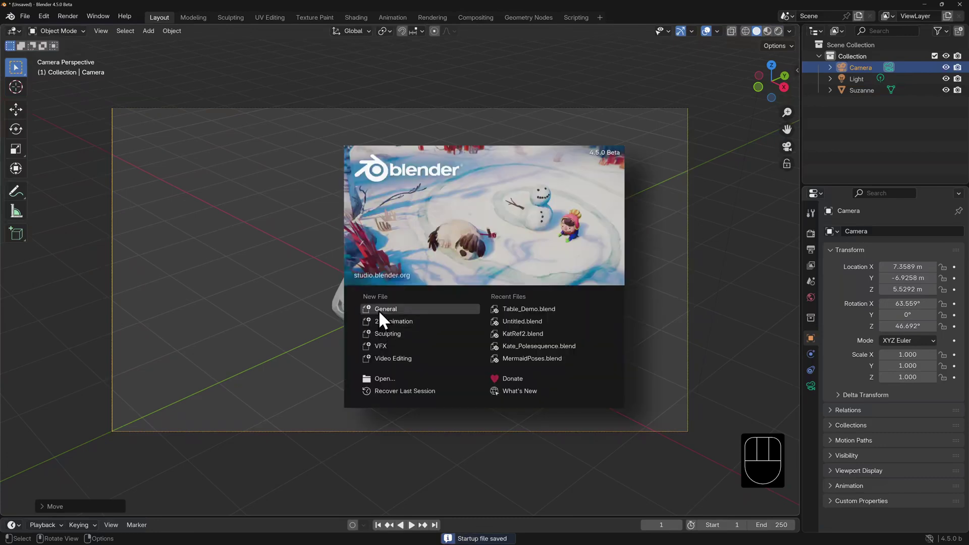
left_click(378, 310)
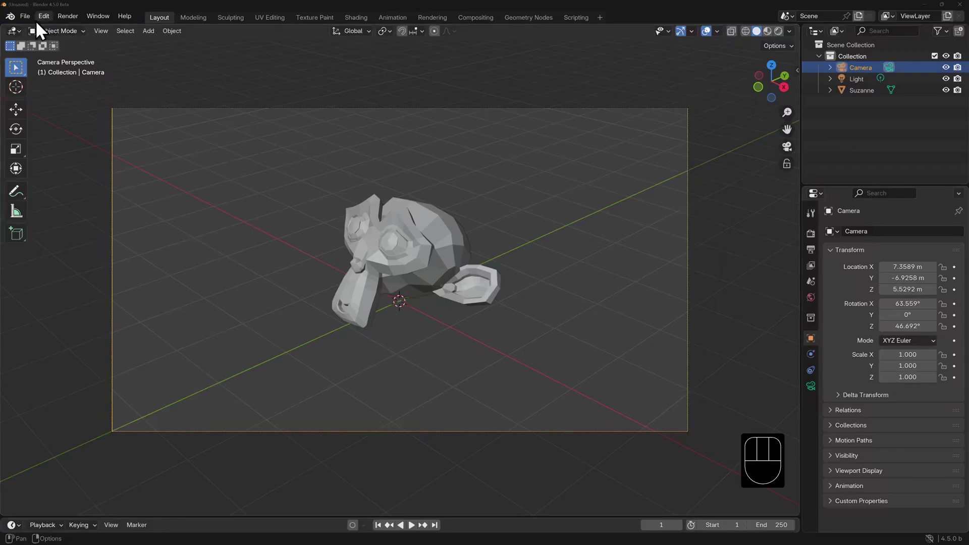
Load the factory default startup file and preferences.
left_click(26, 16)
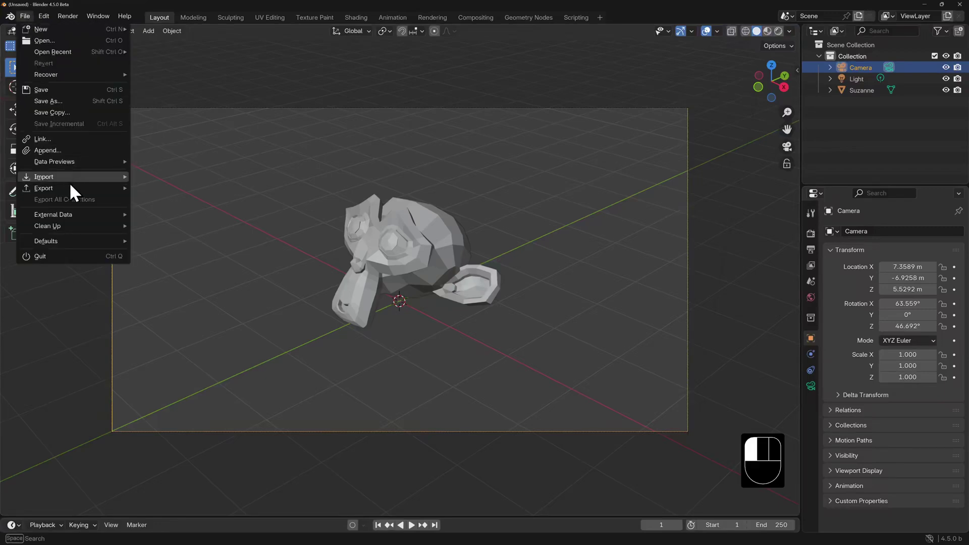
mouse_move(69, 242)
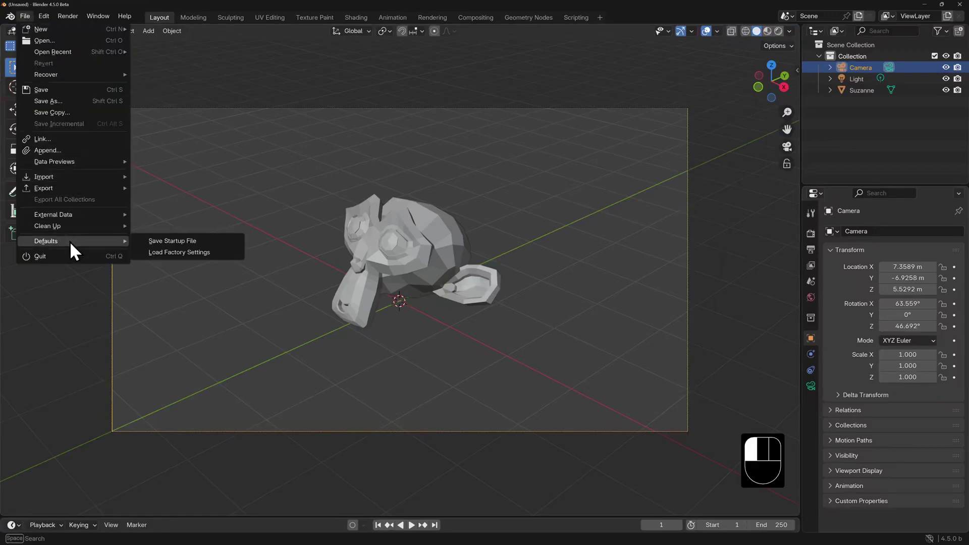
left_click(213, 252)
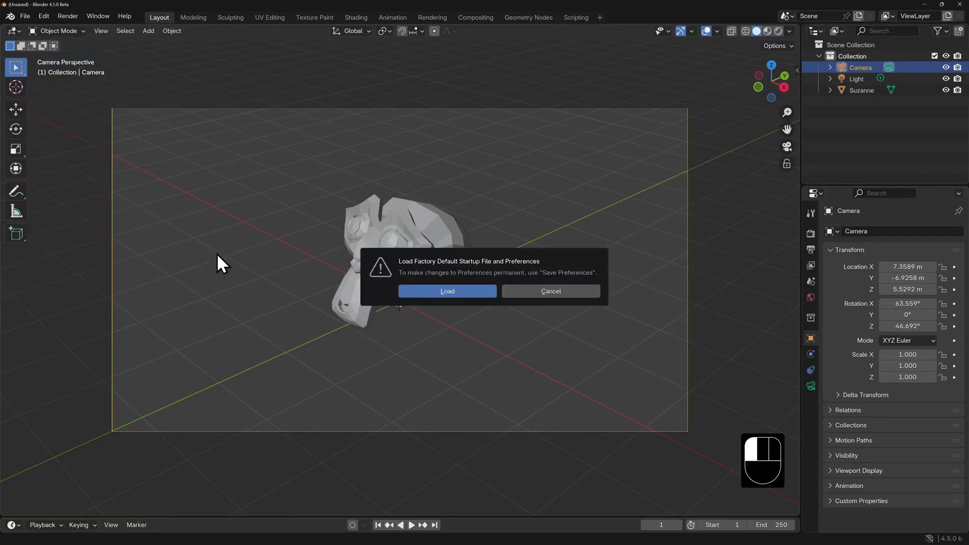
left_click(471, 291)
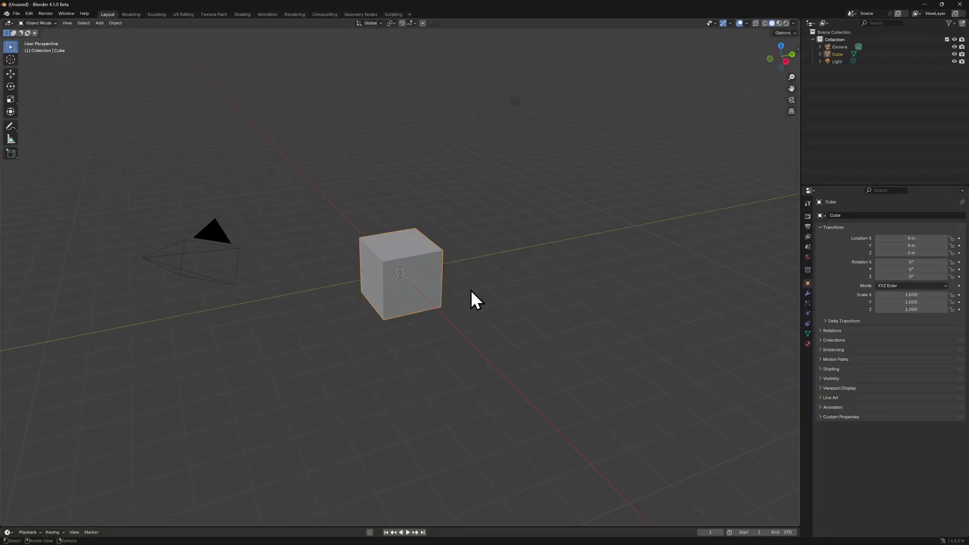